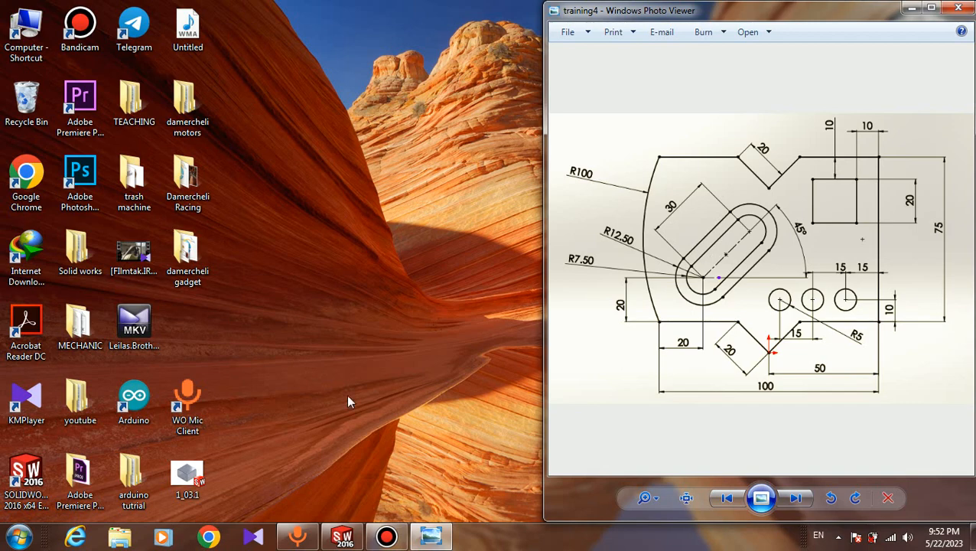
Switch to SOLIDWORKS and create a new part document
{"action": "left_click", "coordinate": [343, 538]}
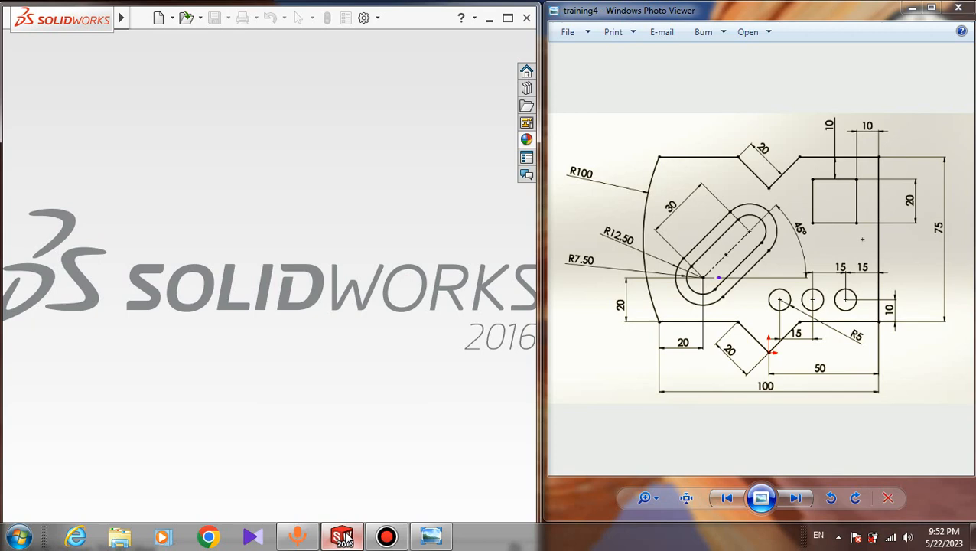
{"action": "left_click", "coordinate": [162, 18]}
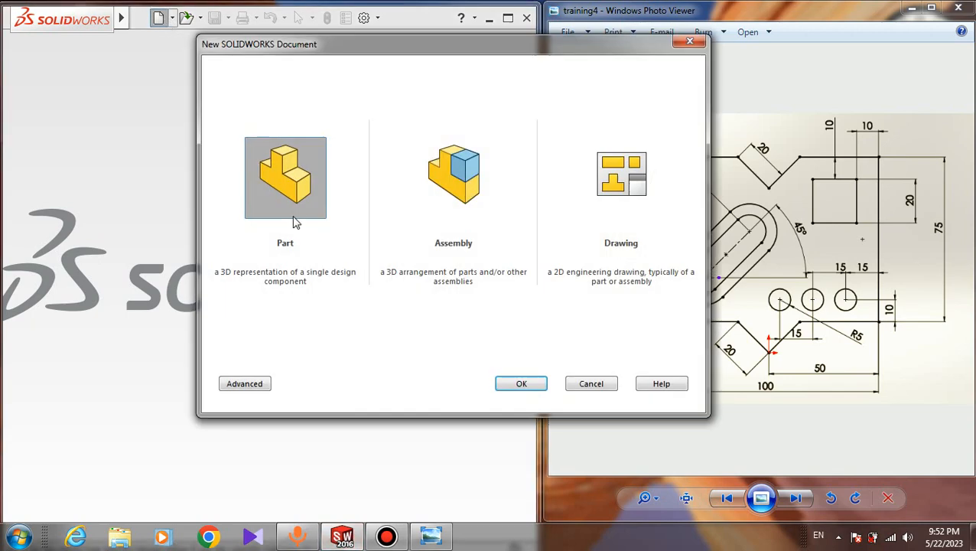
{"action": "left_click", "coordinate": [537, 384]}
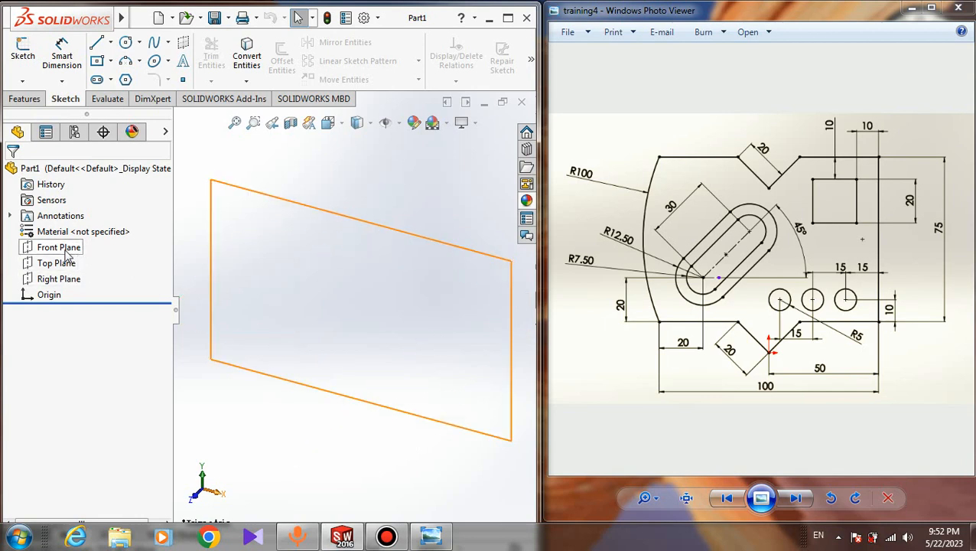
Start a new sketch on the Front Plane
{"action": "left_click", "coordinate": [67, 255]}
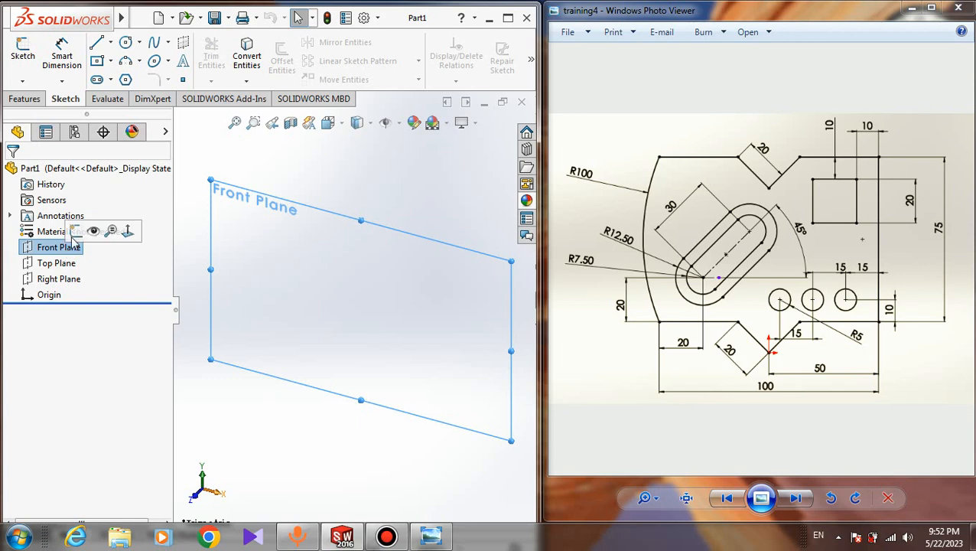
{"action": "left_click", "coordinate": [75, 233]}
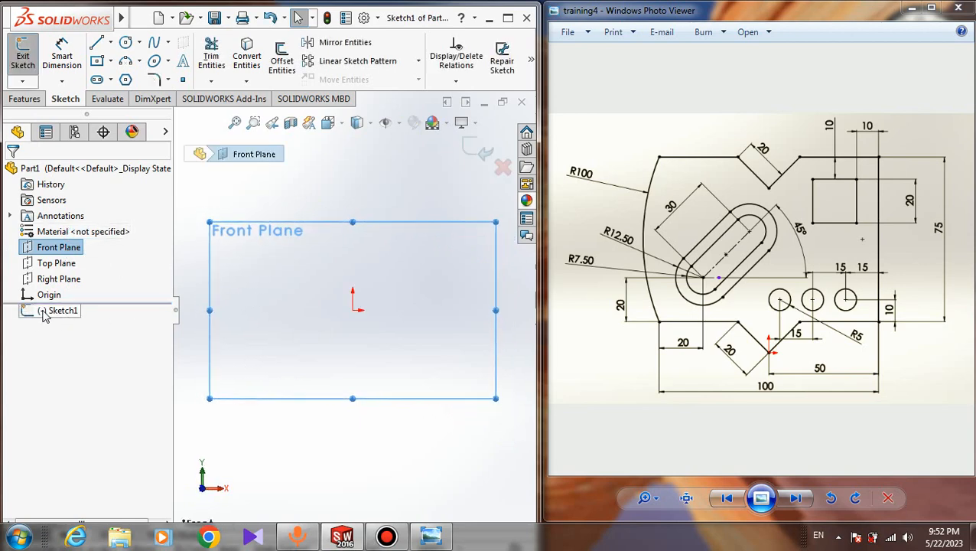
{"action": "left_click", "coordinate": [398, 413]}
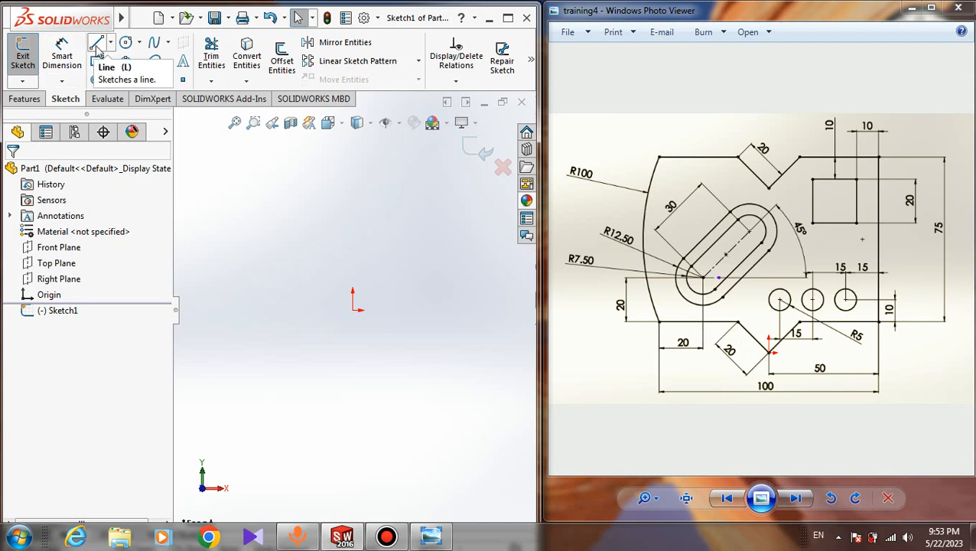
Sketch a line diagonally up and left from the origin, continued by a horizontal line to the left
{"action": "left_click", "coordinate": [96, 44]}
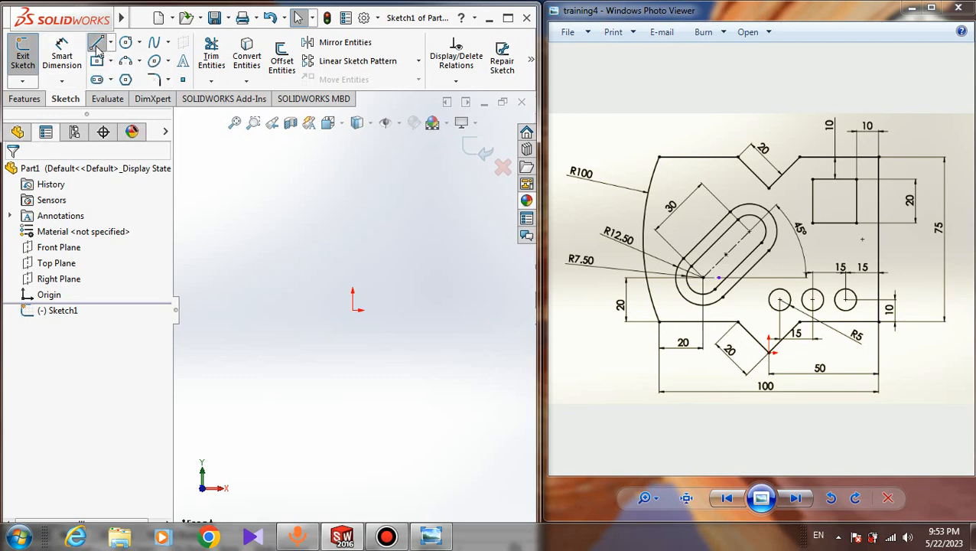
{"action": "left_click", "coordinate": [353, 310]}
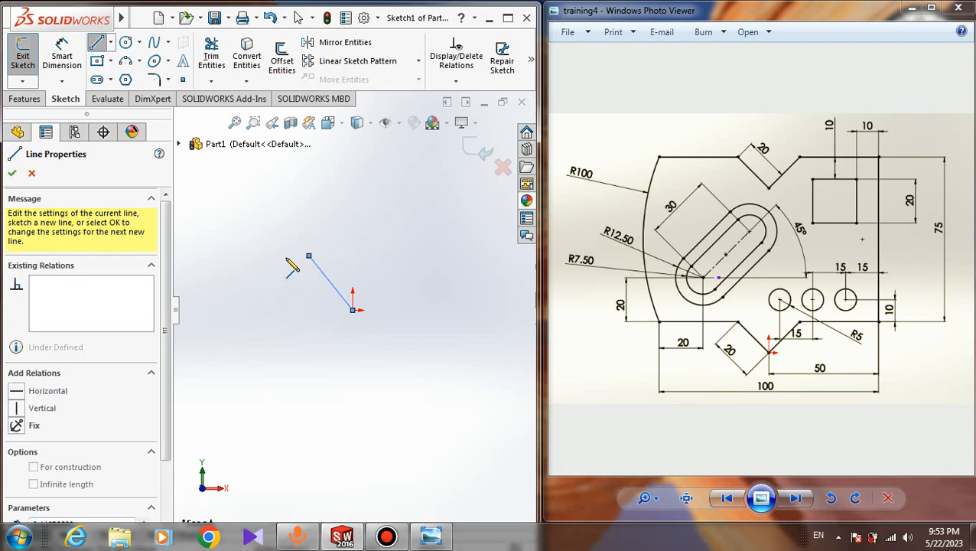
{"action": "left_click", "coordinate": [308, 256]}
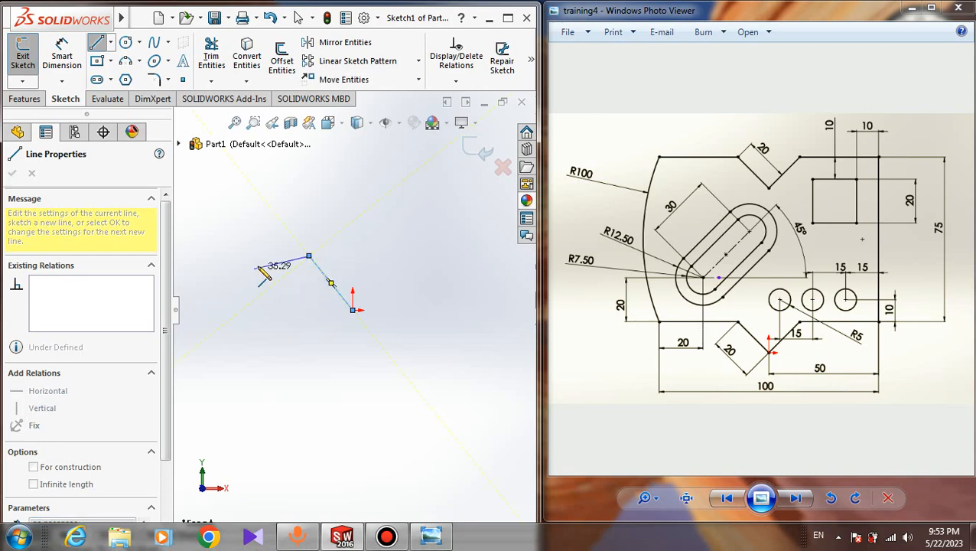
{"action": "left_click", "coordinate": [221, 255]}
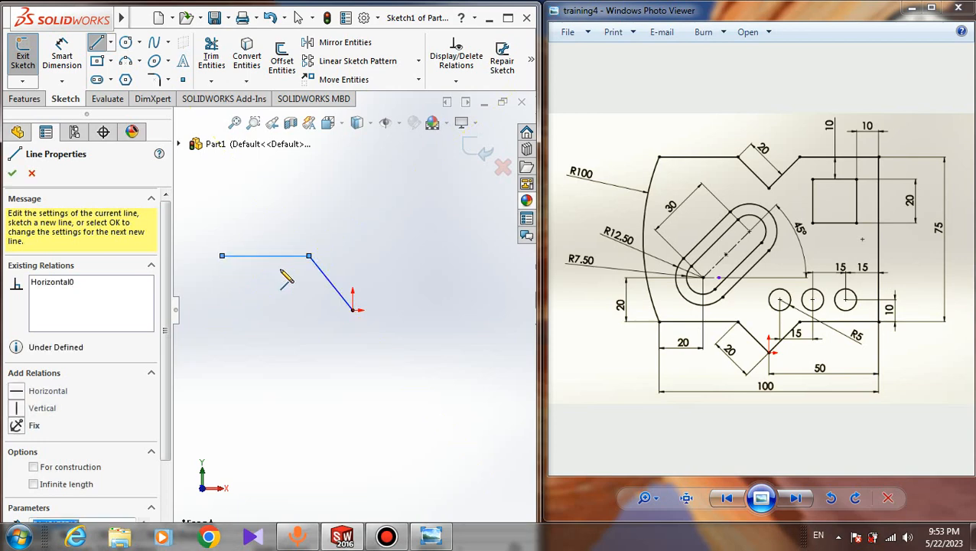
Sketch a left-bulging three-point arc of about 148 mm radius up from the horizontal line's left end
{"action": "left_click", "coordinate": [125, 60]}
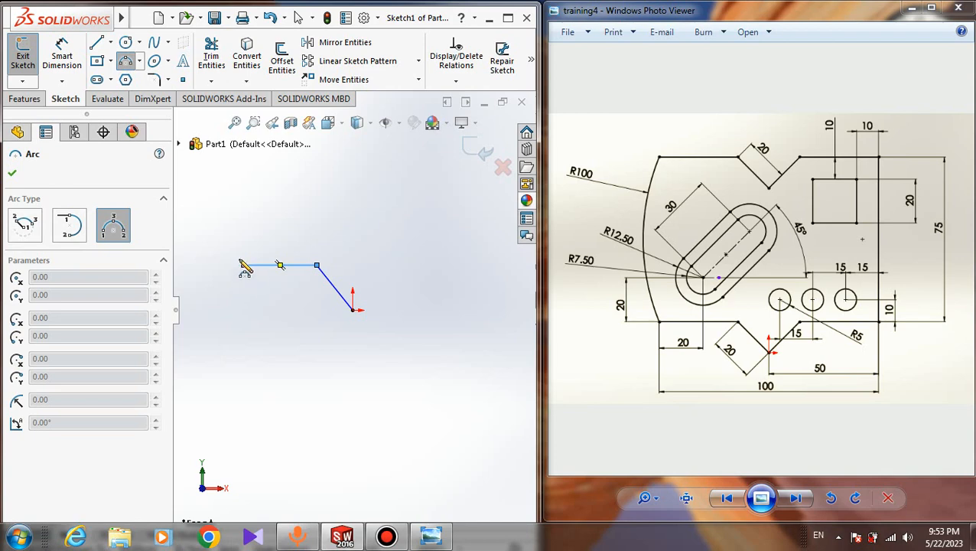
{"action": "mouse_move", "coordinate": [243, 265]}
{"action": "left_mouse_down"}
{"action": "mouse_move", "coordinate": [229, 180]}
{"action": "mouse_move", "coordinate": [246, 212]}
{"action": "mouse_move", "coordinate": [285, 187]}
{"action": "mouse_move", "coordinate": [269, 239]}
{"action": "mouse_move", "coordinate": [303, 174]}
{"action": "mouse_move", "coordinate": [300, 190]}
{"action": "mouse_move", "coordinate": [290, 175]}
{"action": "left_mouse_up"}
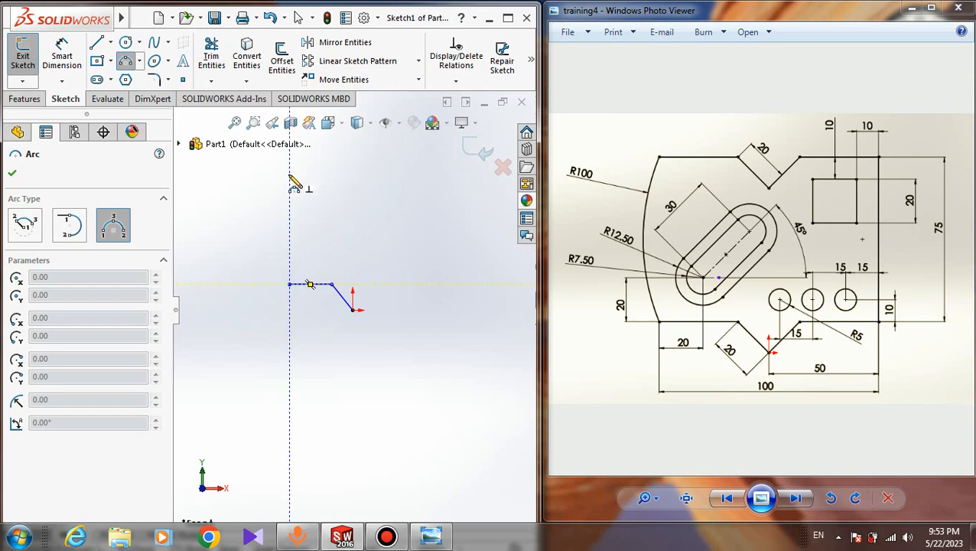
{"action": "left_click", "coordinate": [284, 211]}
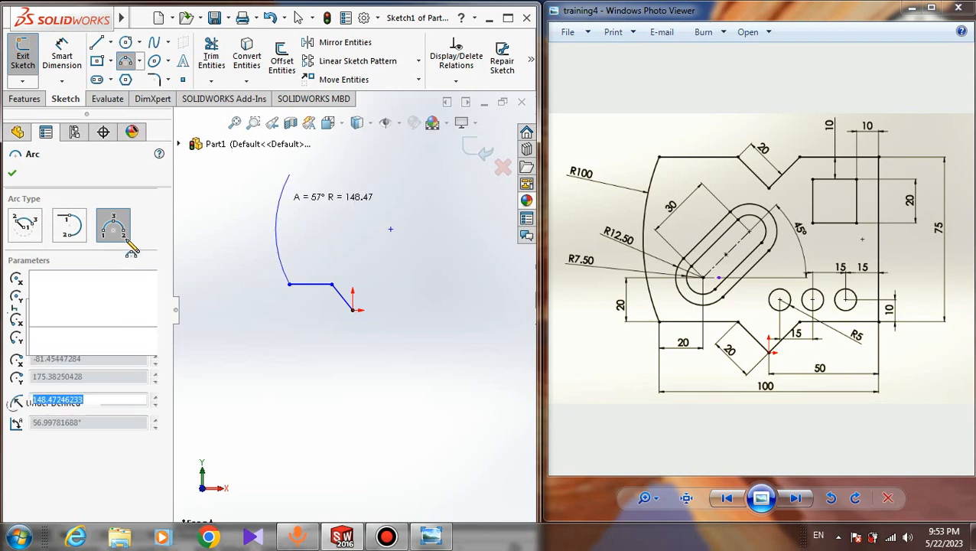
{"action": "key", "text": "Escape"}
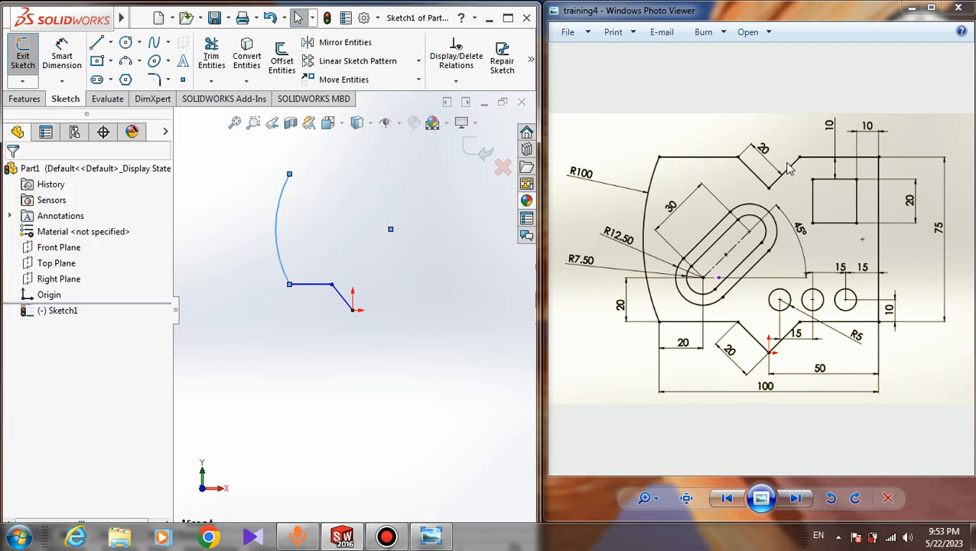
Sketch the upper edge from the arc's top end: a horizontal line, a V-shaped notch, and a second horizontal line
{"action": "left_click", "coordinate": [97, 42]}
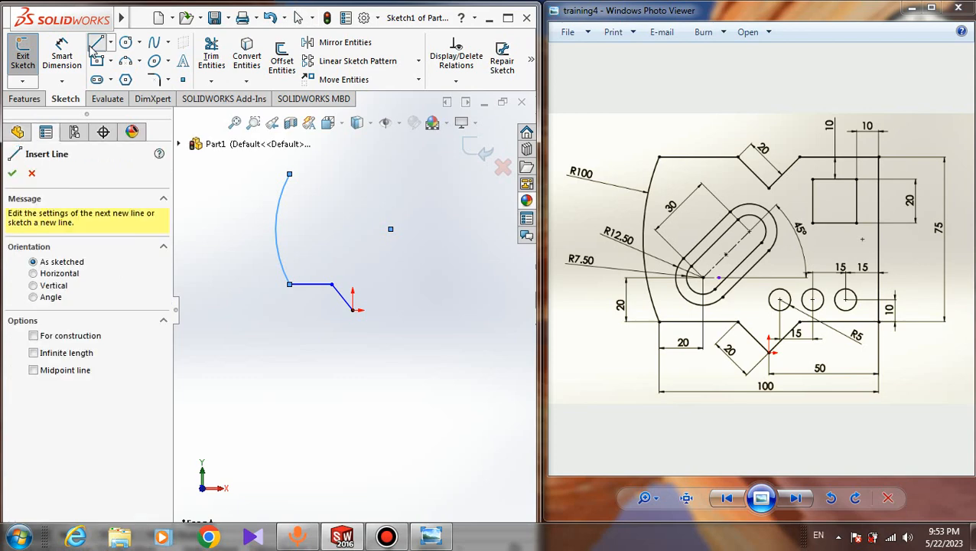
{"action": "left_click", "coordinate": [289, 174]}
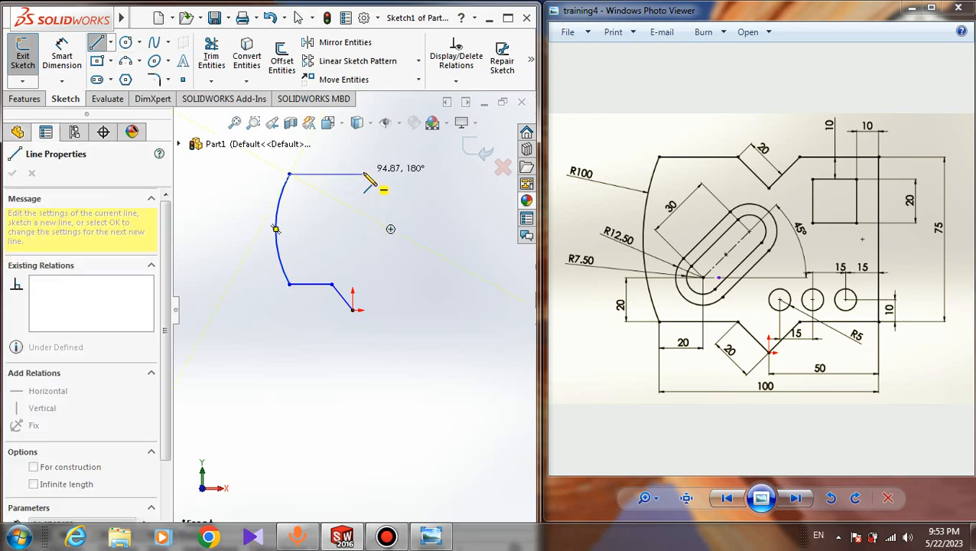
{"action": "left_click", "coordinate": [362, 175]}
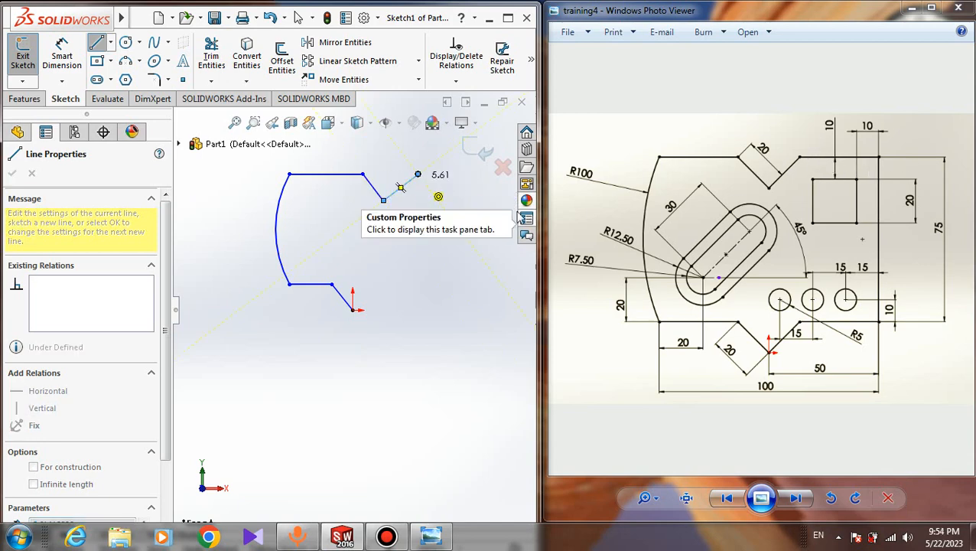
{"action": "left_click", "coordinate": [417, 174]}
{"action": "key", "text": "z"}
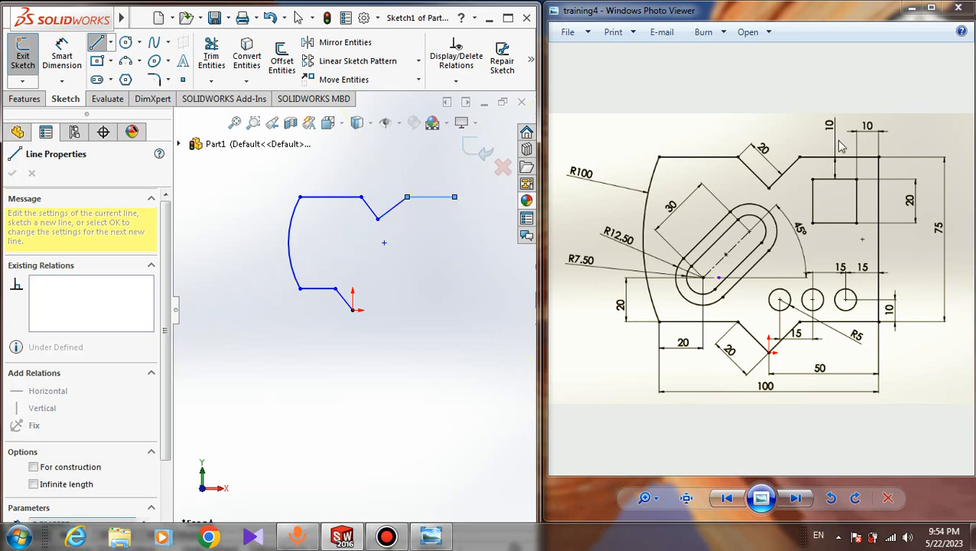
{"action": "left_click", "coordinate": [455, 197]}
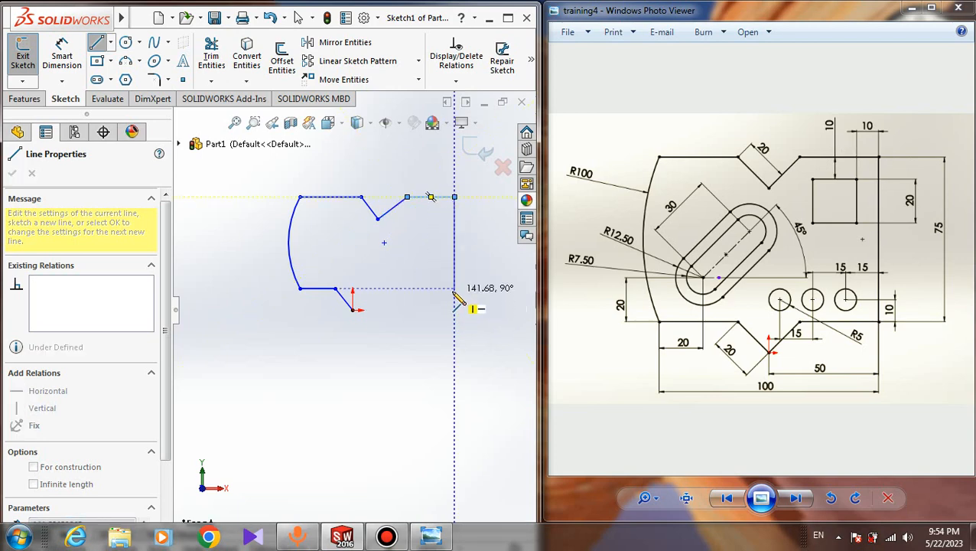
Close the outline with a vertical right side about 142 mm long, a horizontal lower edge and a diagonal back to the origin
{"action": "left_click", "coordinate": [454, 289]}
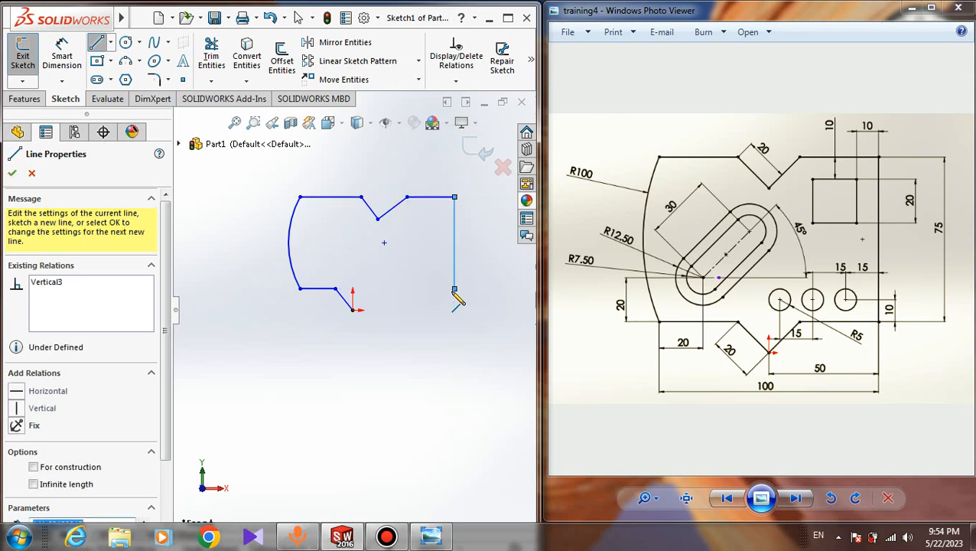
{"action": "left_click", "coordinate": [378, 289]}
{"action": "scroll", "coordinate": [408, 273], "scroll_direction": "down", "scroll_amount": 3}
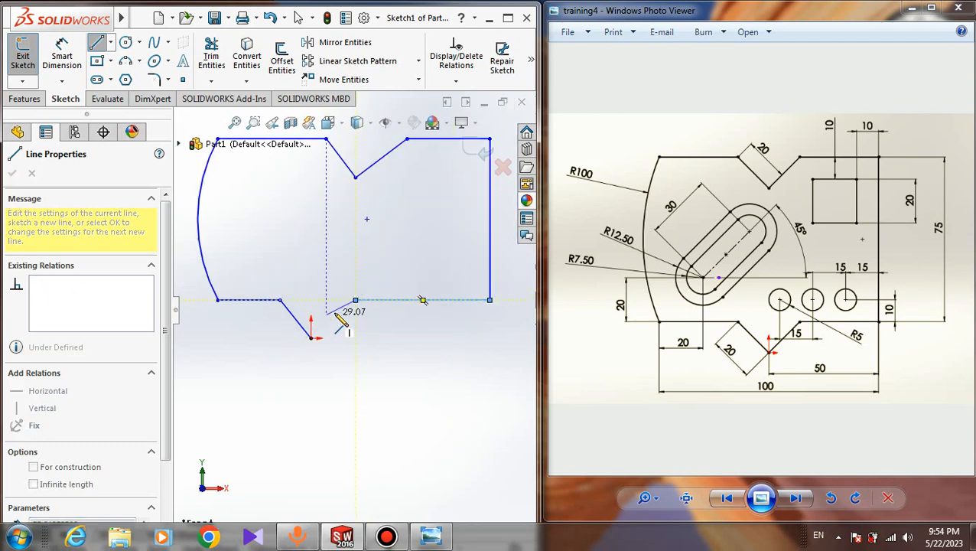
{"action": "left_click", "coordinate": [311, 337]}
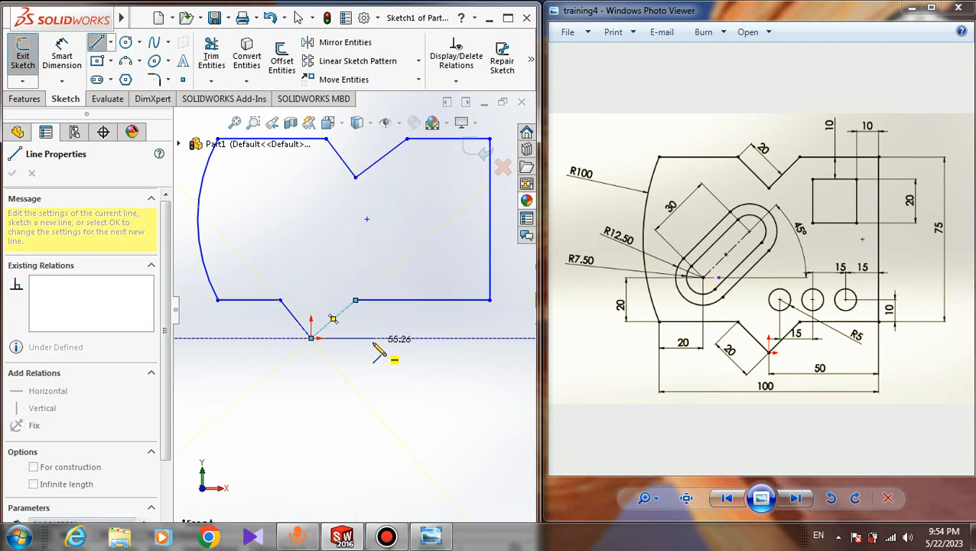
{"action": "right_click", "coordinate": [371, 341]}
{"action": "left_click", "coordinate": [393, 349]}
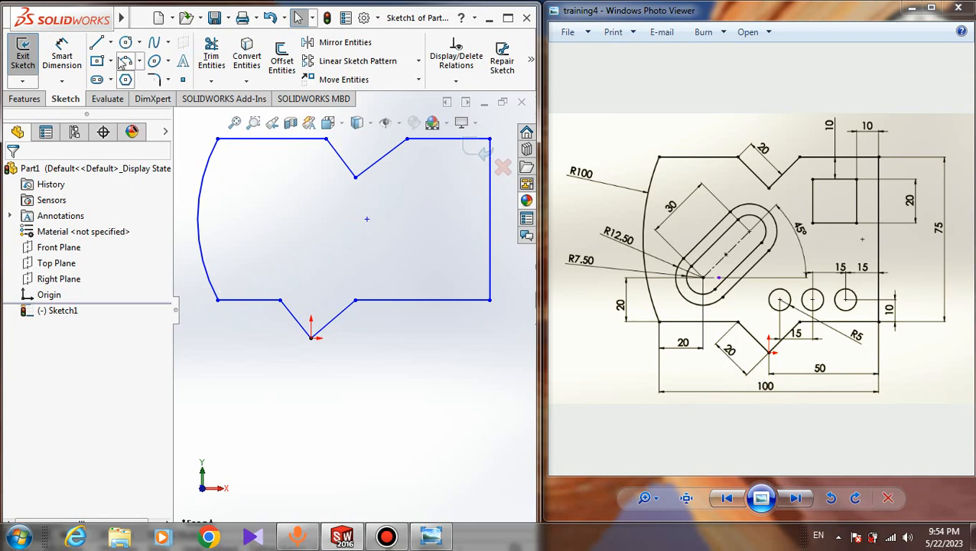
Dimension the left diagonal of the lower V to 20 mm
{"action": "left_click", "coordinate": [67, 61]}
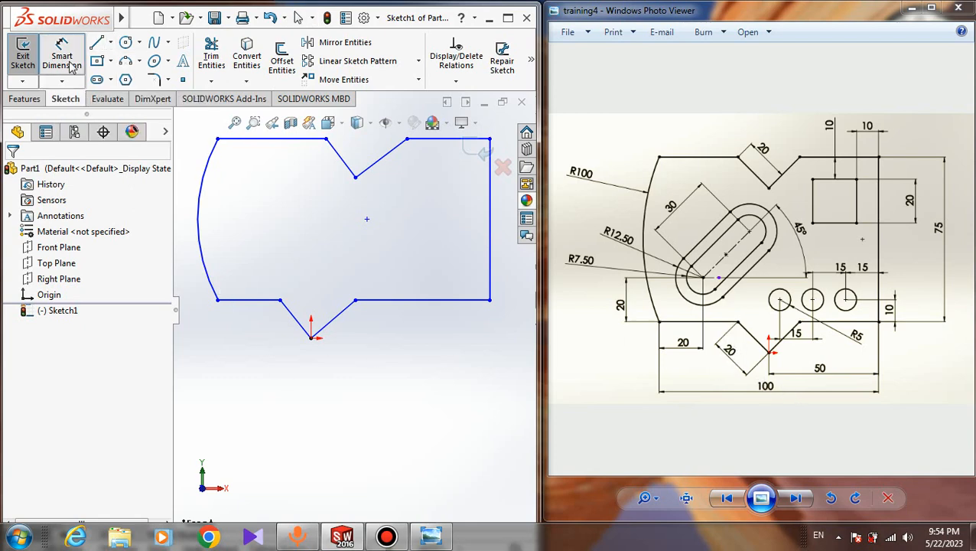
{"action": "left_click", "coordinate": [302, 326]}
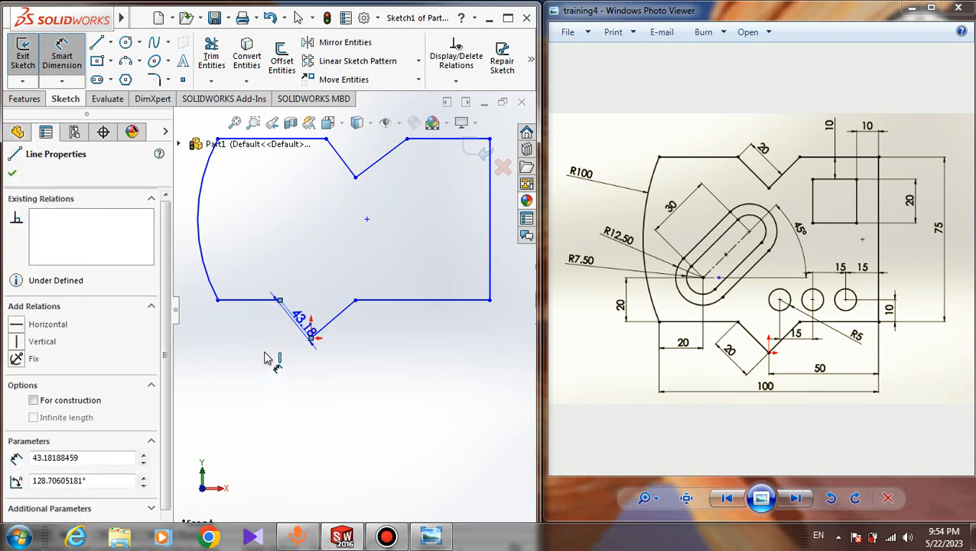
{"action": "left_click", "coordinate": [258, 380]}
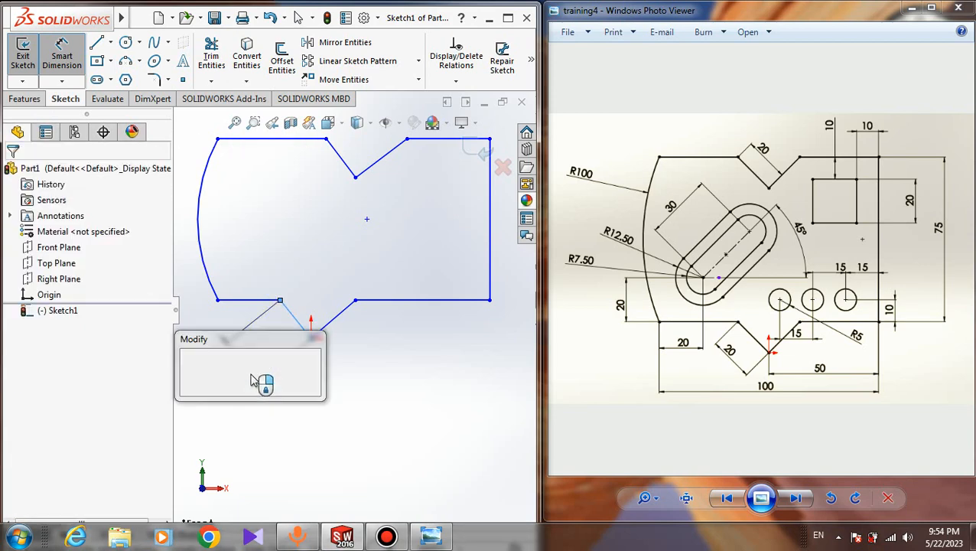
{"action": "type", "text": "20"}
{"action": "key", "text": "Return"}
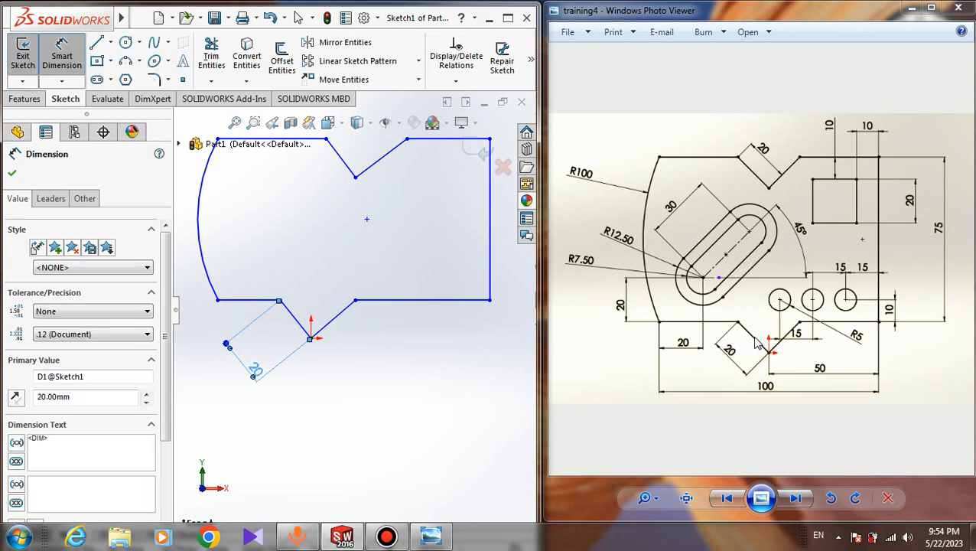
{"action": "left_click", "coordinate": [13, 173]}
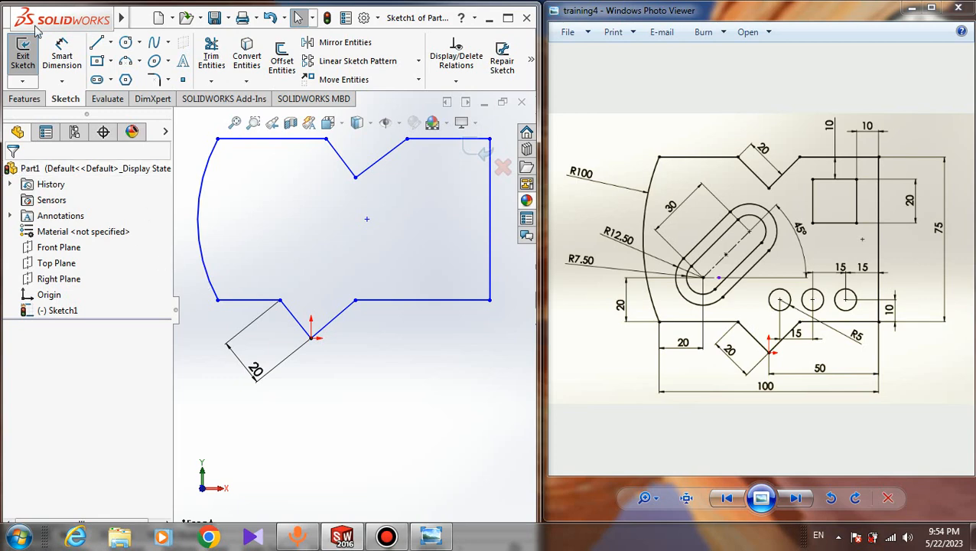
Dimension the right diagonal of the lower V to 20 mm
{"action": "left_click", "coordinate": [62, 58]}
{"action": "left_click", "coordinate": [333, 319]}
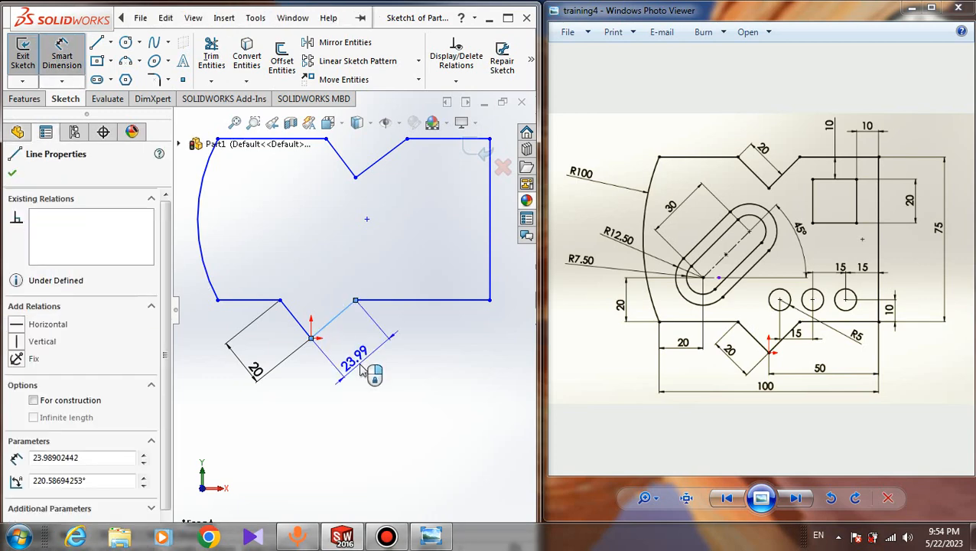
{"action": "left_click", "coordinate": [365, 369]}
{"action": "type", "text": "20"}
{"action": "key", "text": "Return"}
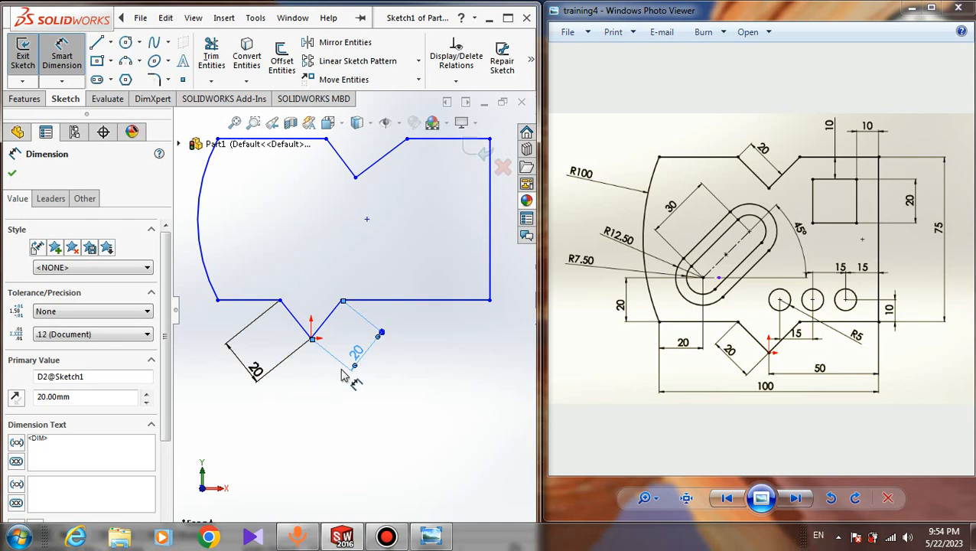
{"action": "key", "text": "Escape"}
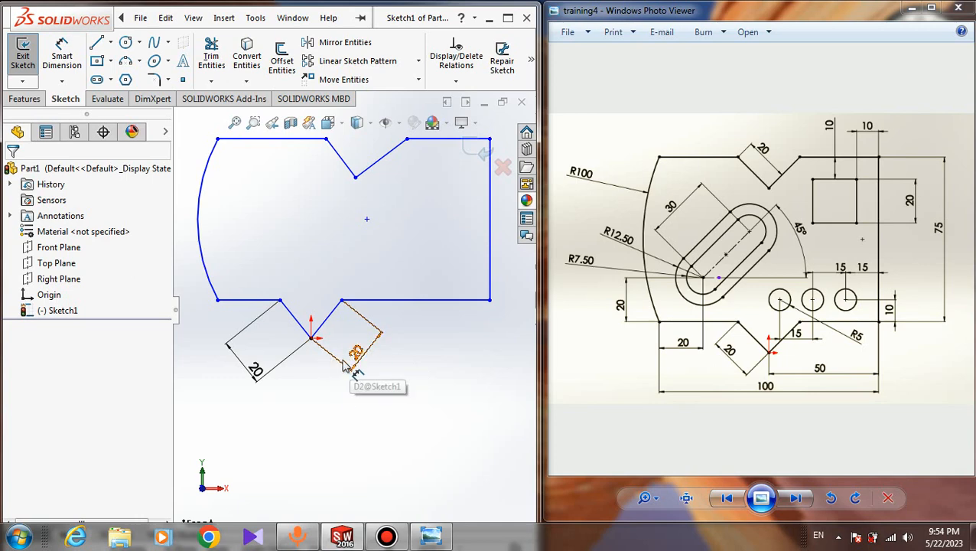
Delete the length dimension from the right diagonal of the lower V
{"action": "double_click", "coordinate": [353, 361]}
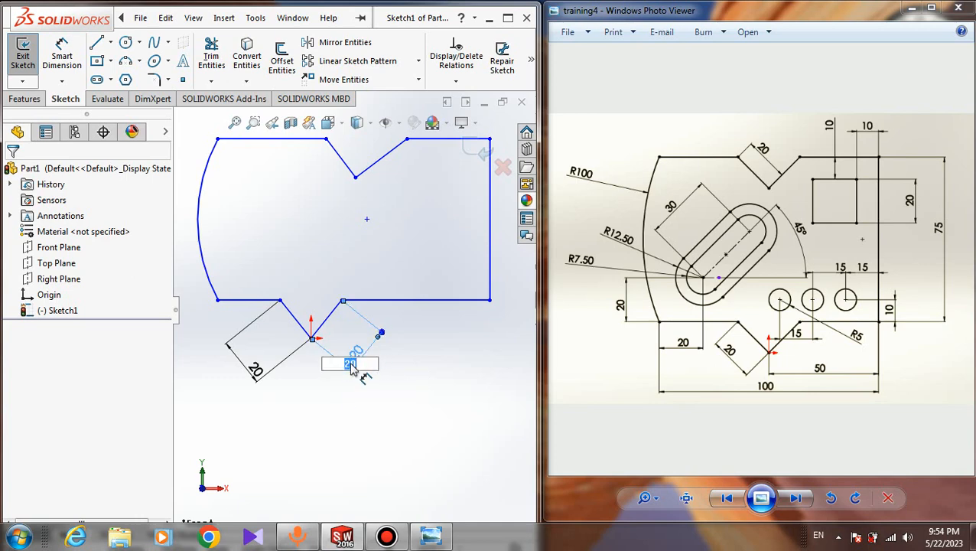
{"action": "key", "text": "Return"}
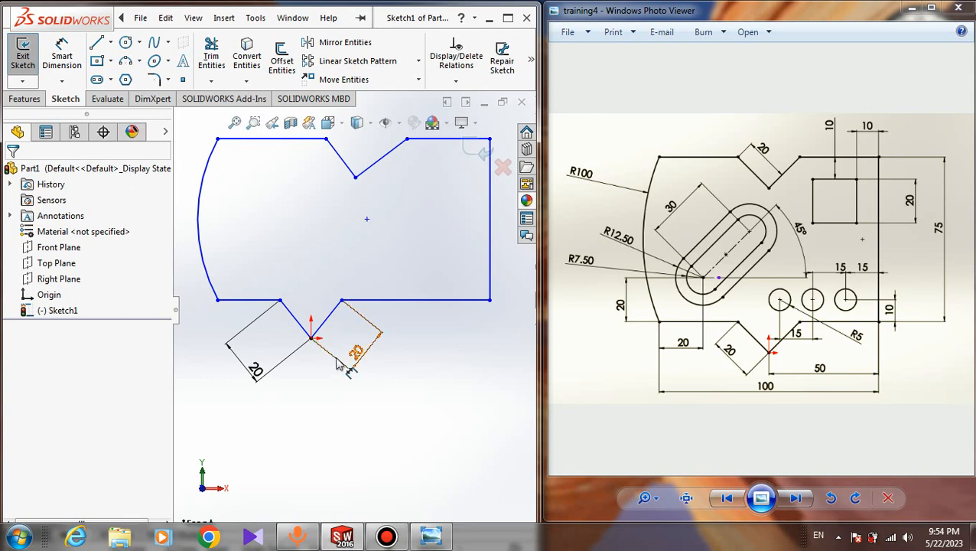
{"action": "key", "text": "Delete"}
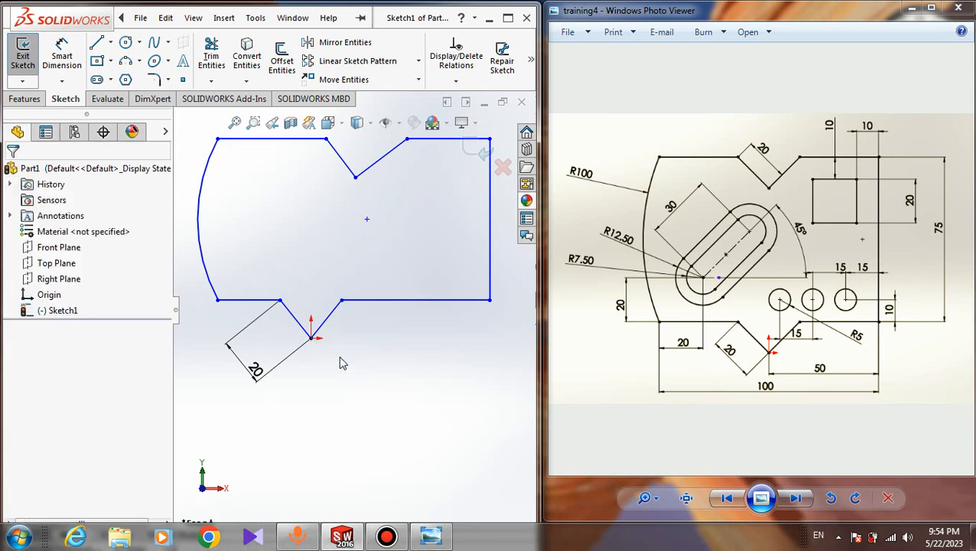
Add an Equal relation between the left and right diagonals of the lower V
{"action": "left_click", "coordinate": [301, 325]}
{"action": "left_click", "coordinate": [327, 320], "text": "ctrl"}
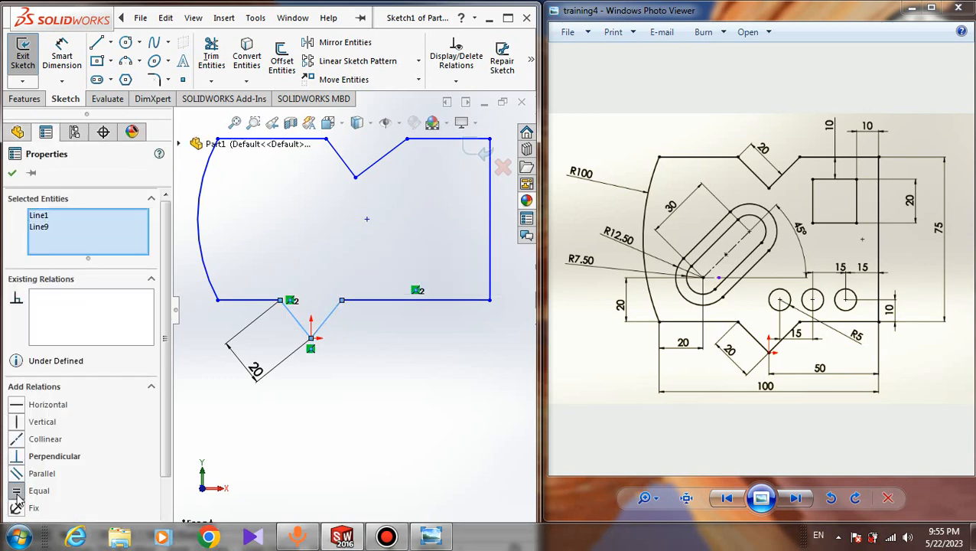
{"action": "left_click", "coordinate": [14, 490]}
{"action": "left_click", "coordinate": [12, 172]}
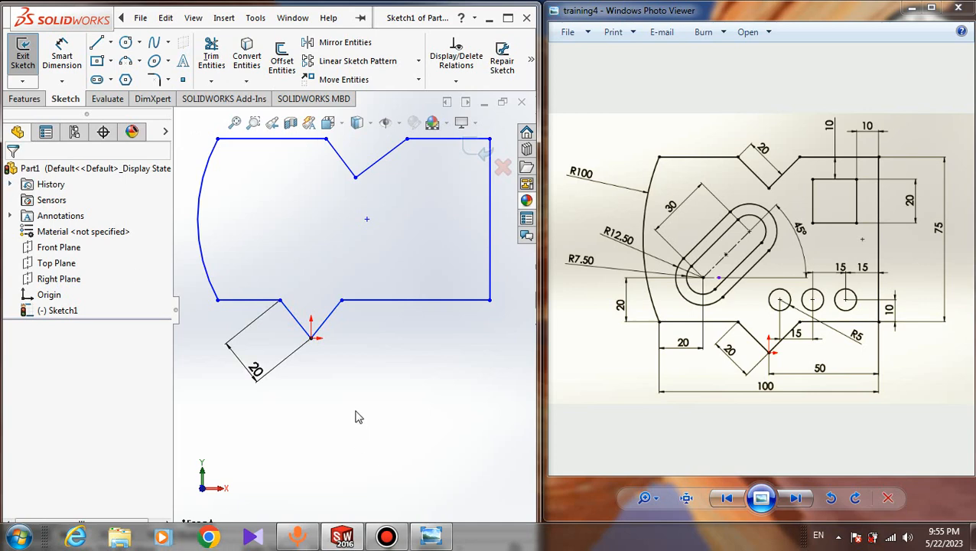
Check the length of the lower V's right diagonal with a trial dimension, without placing it
{"action": "left_click", "coordinate": [77, 63]}
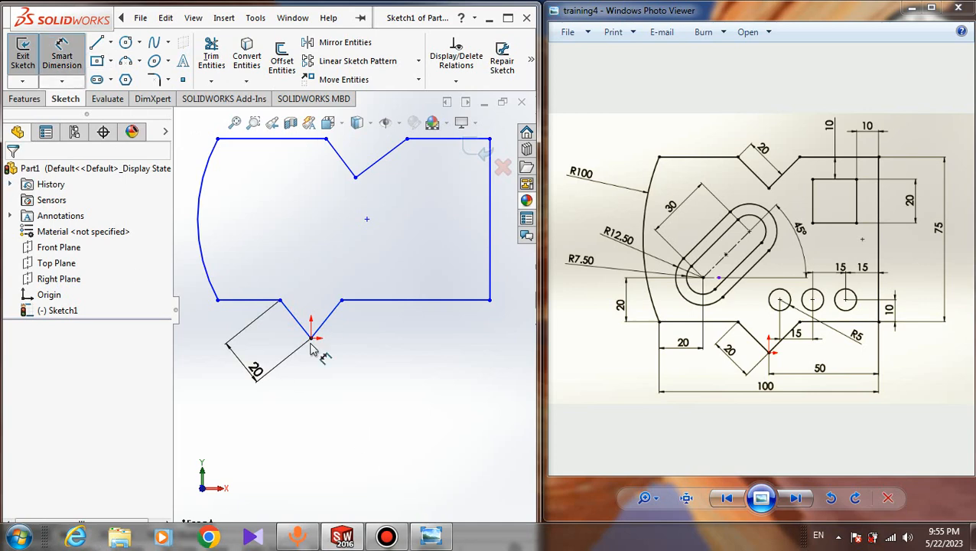
{"action": "left_click", "coordinate": [331, 325]}
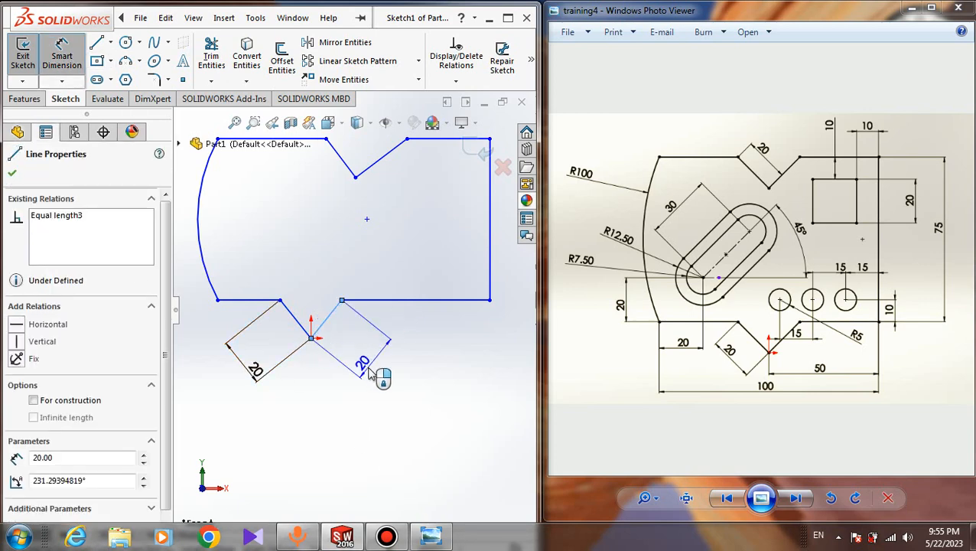
{"action": "key", "text": "Escape"}
{"action": "key", "text": "Escape"}
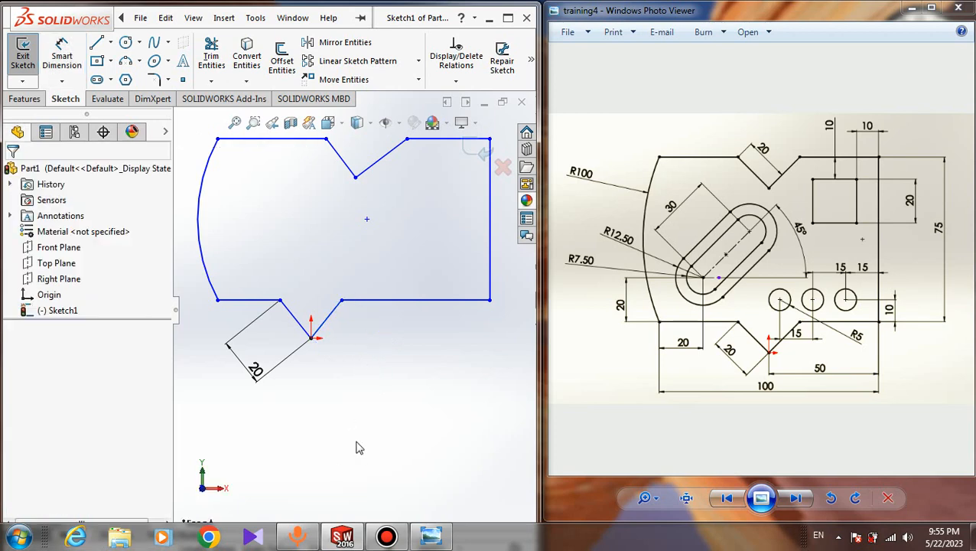
Turn on the display of sketch relations and inspect the relation symbols on the lower V
{"action": "scroll", "coordinate": [375, 326], "scroll_direction": "up", "scroll_amount": 2}
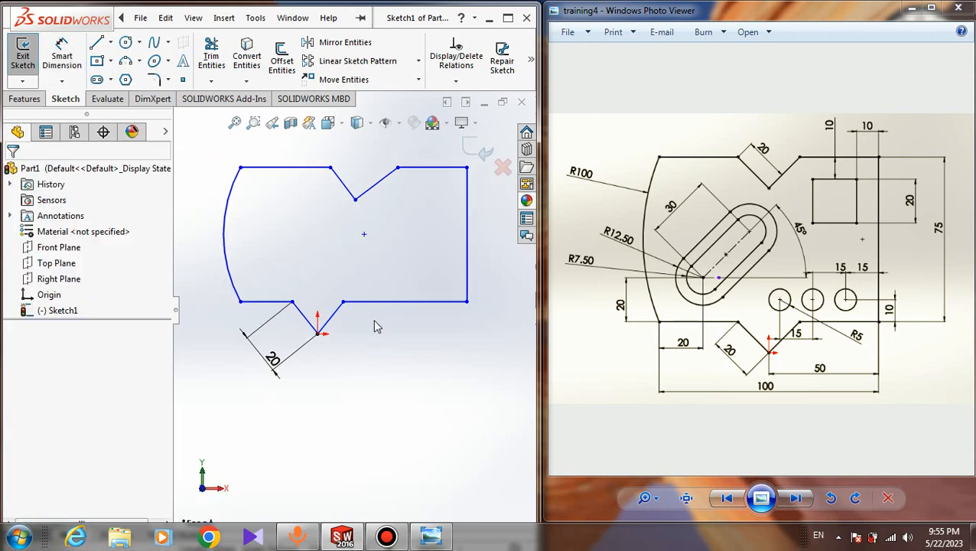
{"action": "left_click", "coordinate": [399, 124]}
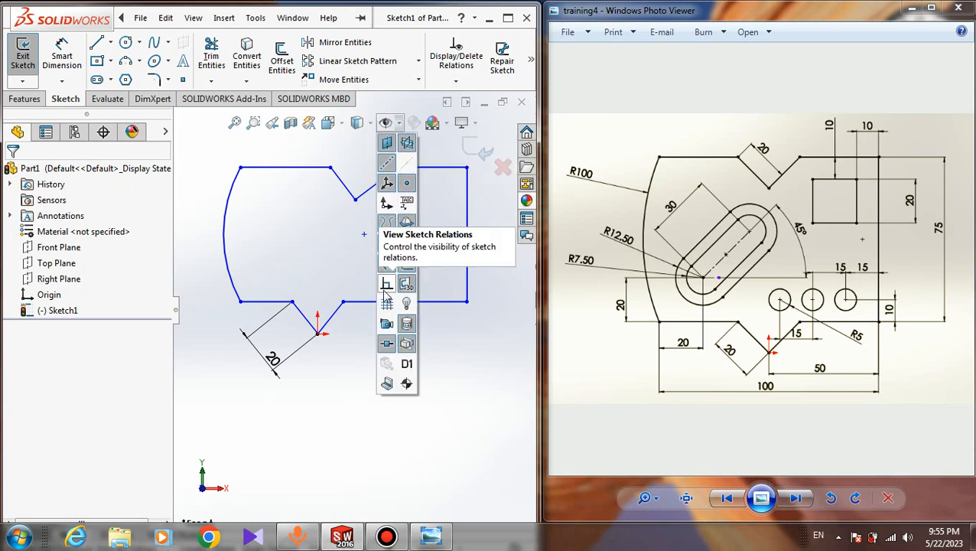
{"action": "left_click", "coordinate": [385, 288]}
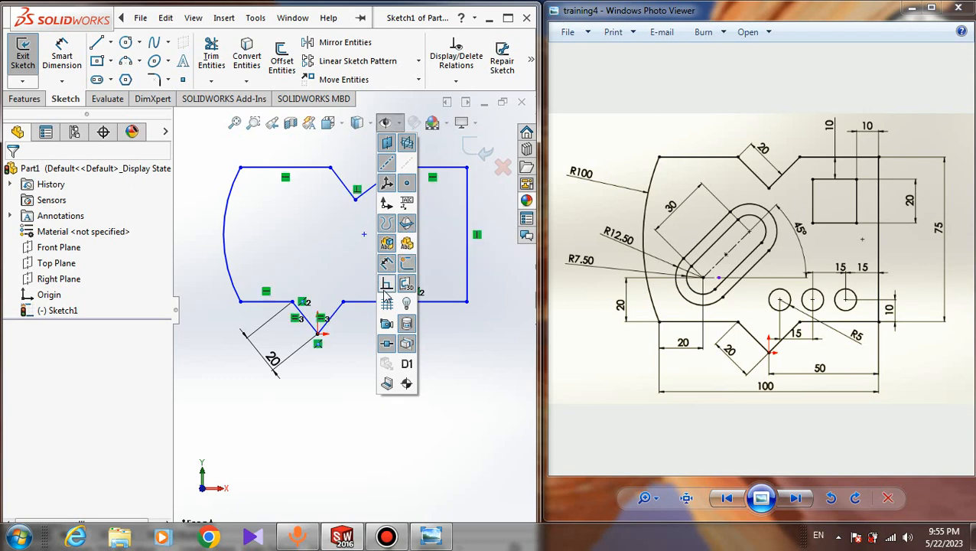
{"action": "scroll", "coordinate": [304, 342], "scroll_direction": "up", "scroll_amount": 3}
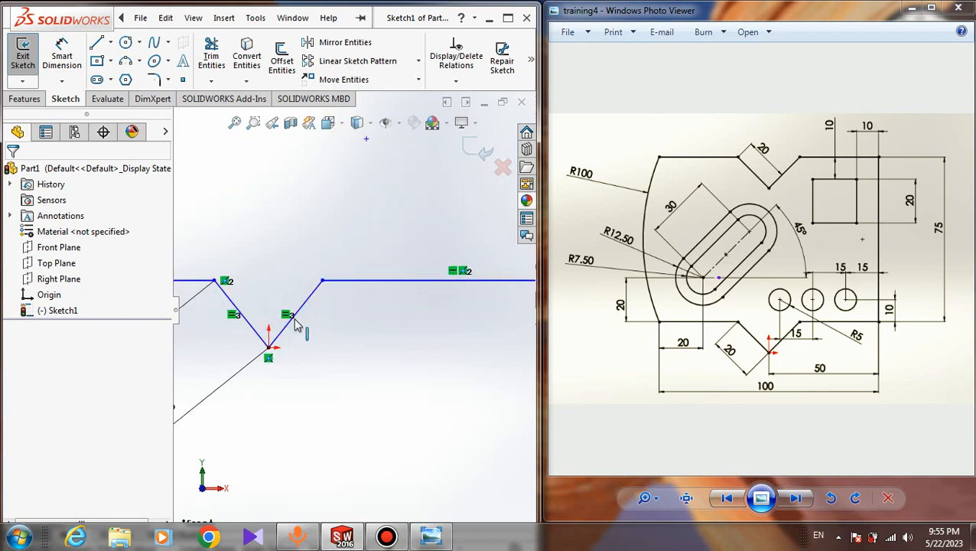
{"action": "scroll", "coordinate": [277, 313], "scroll_direction": "up", "scroll_amount": 3}
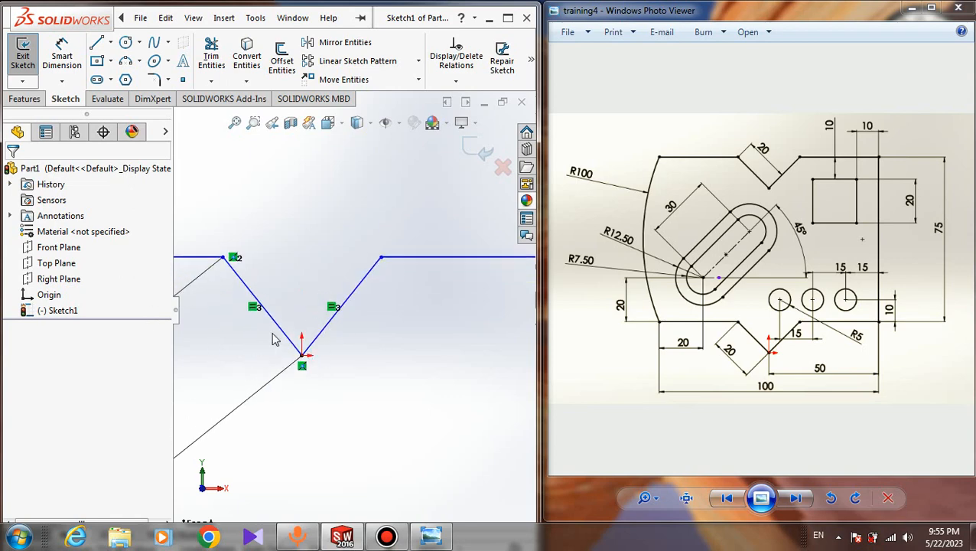
{"action": "scroll", "coordinate": [348, 331], "scroll_direction": "down", "scroll_amount": 2}
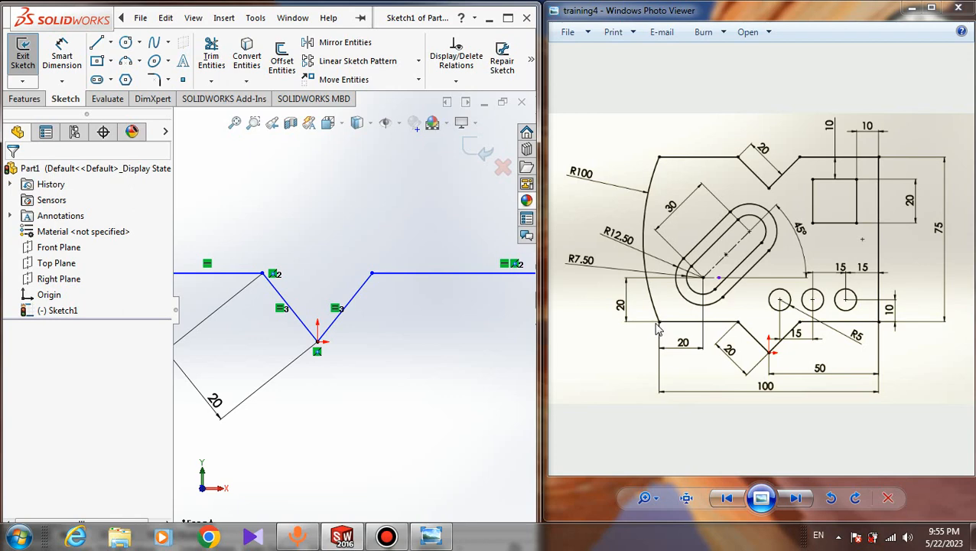
{"action": "scroll", "coordinate": [300, 355], "scroll_direction": "down", "scroll_amount": 3}
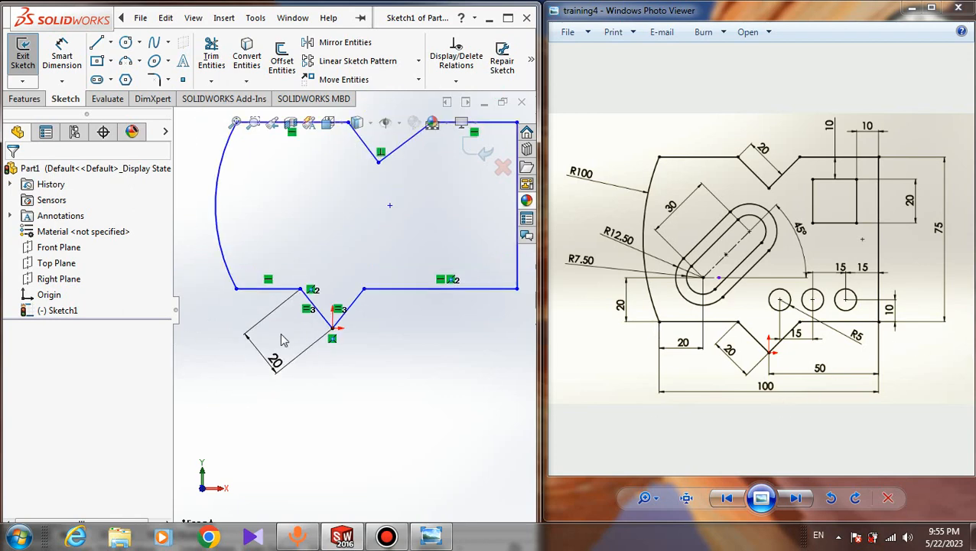
Dimension the overall width between the outline's lower left and lower right corners to 100 mm
{"action": "left_click", "coordinate": [67, 60]}
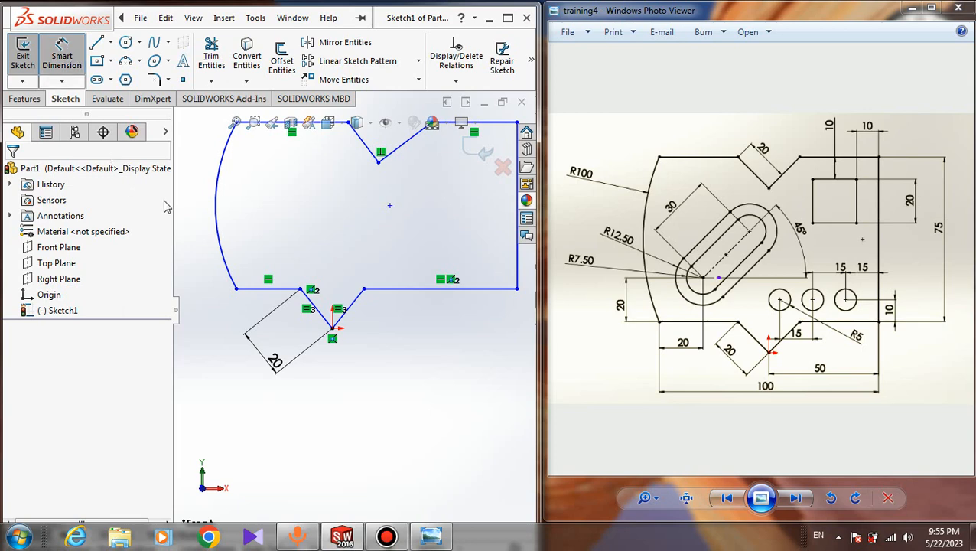
{"action": "left_click", "coordinate": [238, 291]}
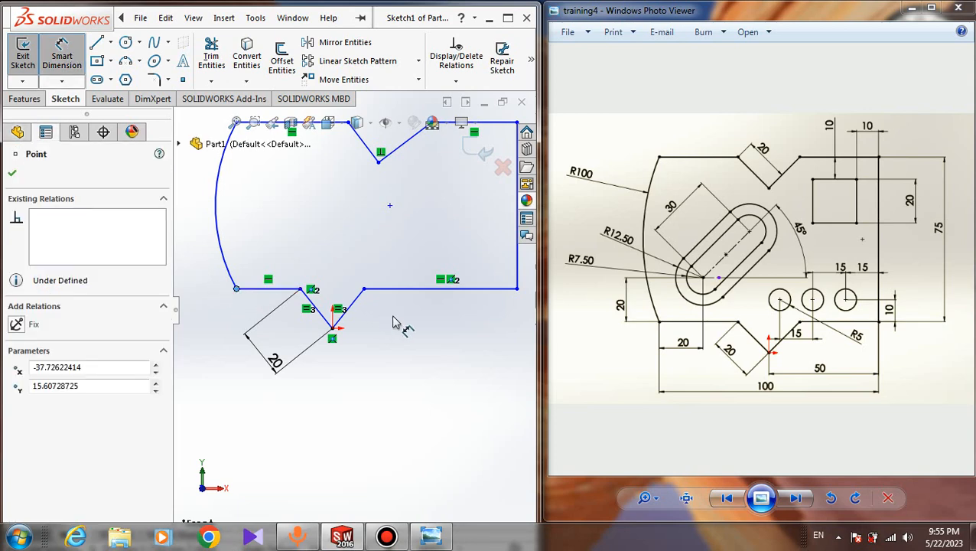
{"action": "left_click", "coordinate": [518, 293]}
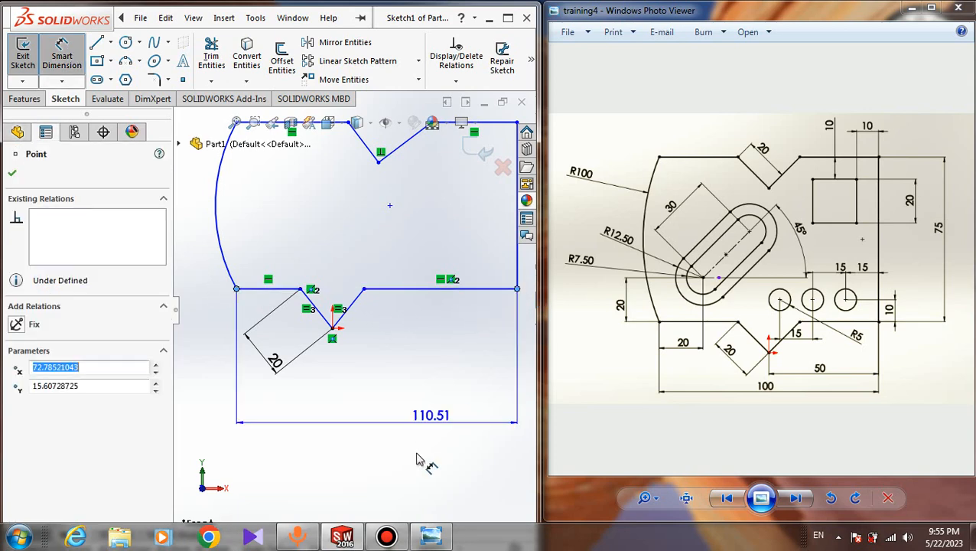
{"action": "left_click", "coordinate": [426, 450]}
{"action": "type", "text": "100"}
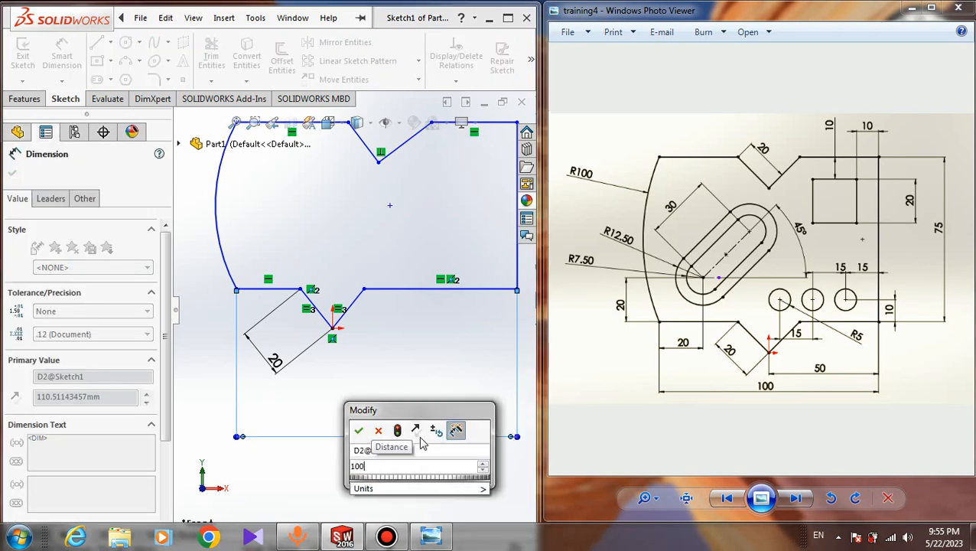
{"action": "key", "text": "Return"}
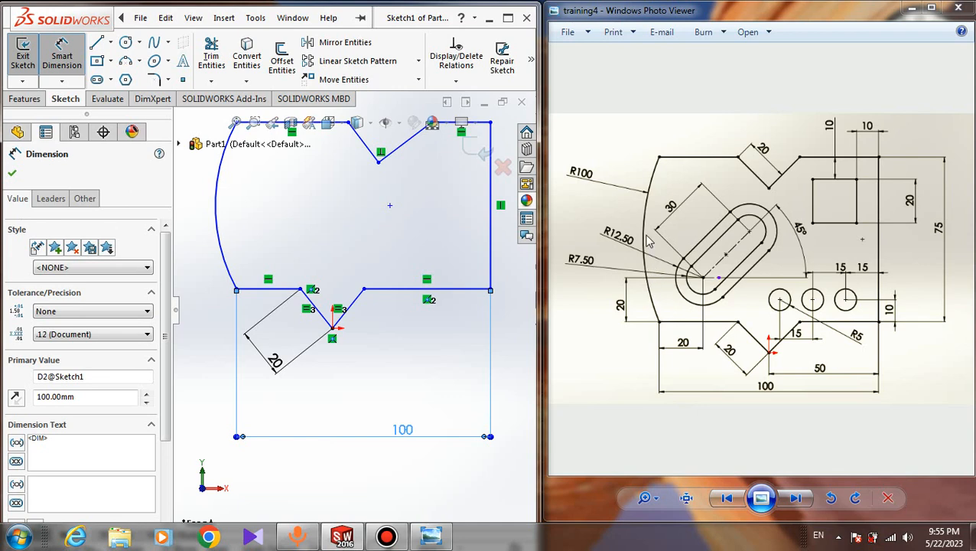
Dimension the radius of the outline's left arc to 100 mm
{"action": "left_click", "coordinate": [217, 201]}
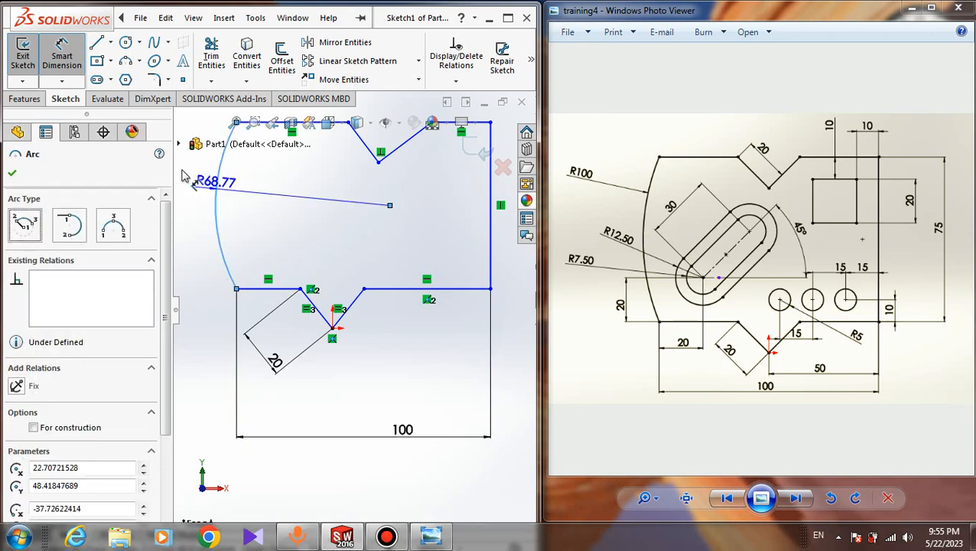
{"action": "left_click", "coordinate": [195, 179]}
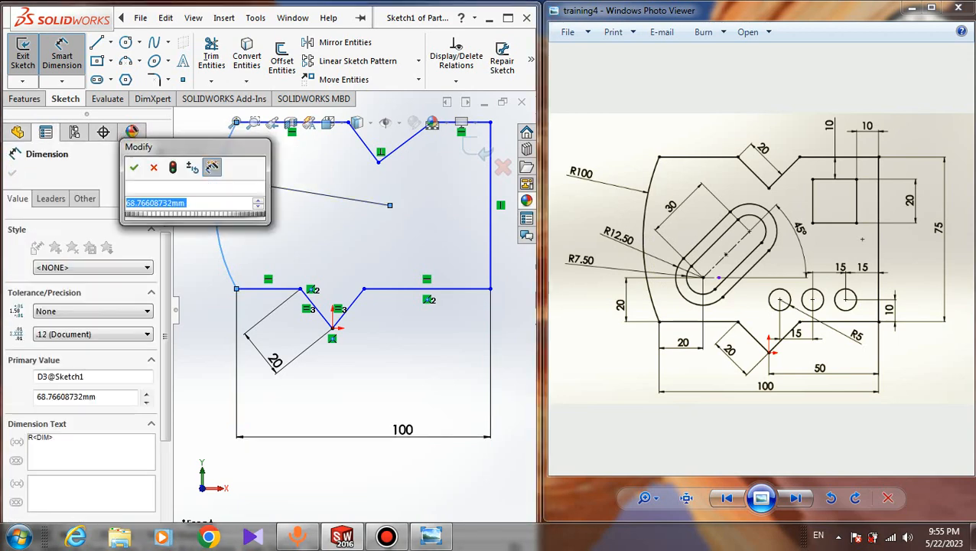
{"action": "type", "text": "100"}
{"action": "key", "text": "Return"}
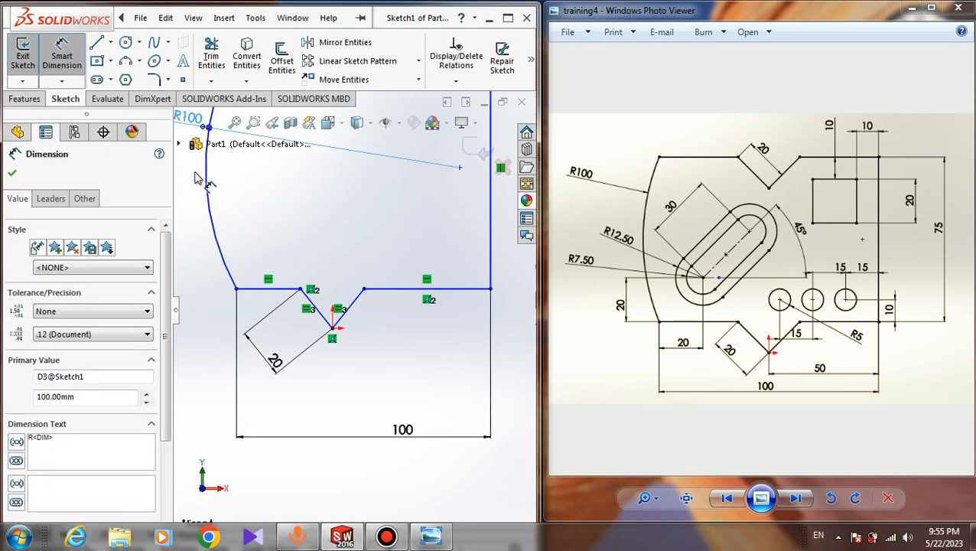
{"action": "scroll", "coordinate": [195, 175], "scroll_direction": "up", "scroll_amount": 3}
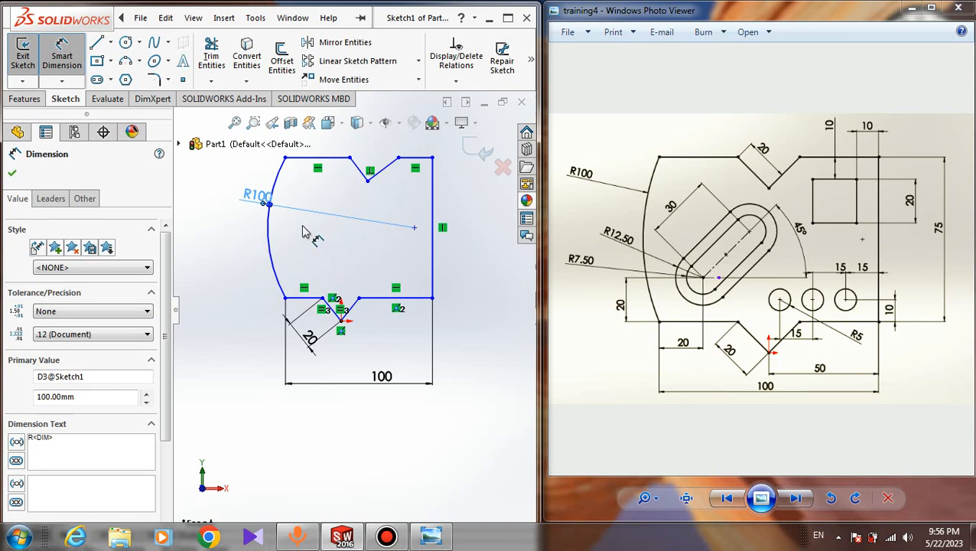
{"action": "scroll", "coordinate": [310, 234], "scroll_direction": "down", "scroll_amount": 1}
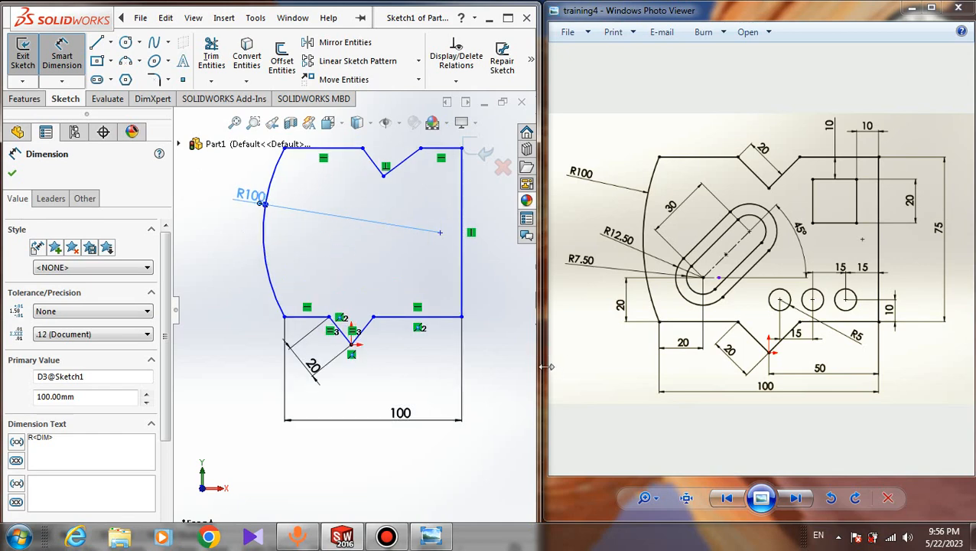
{"action": "key", "text": "Escape"}
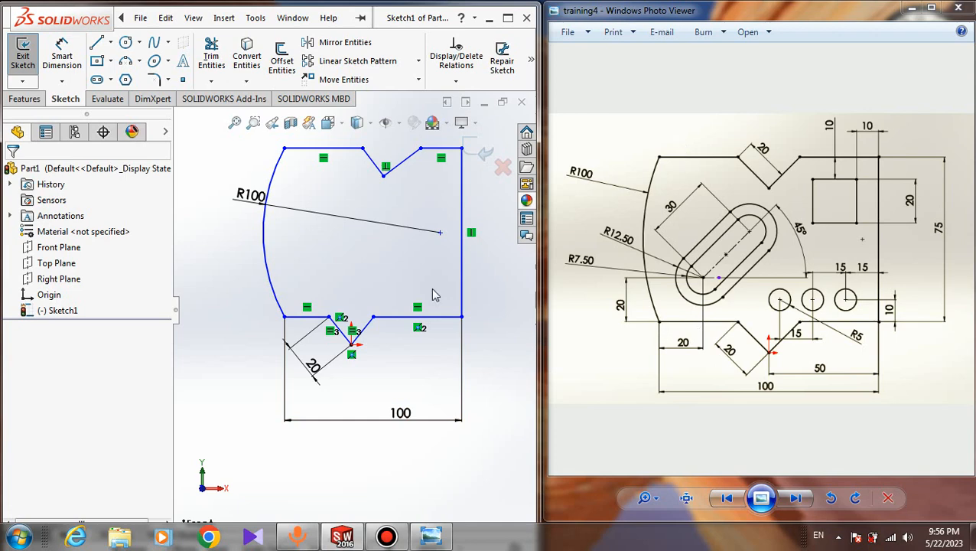
Add an Equal relation between the lower-left and upper-left horizontal edges of the outline
{"action": "left_click", "coordinate": [298, 320]}
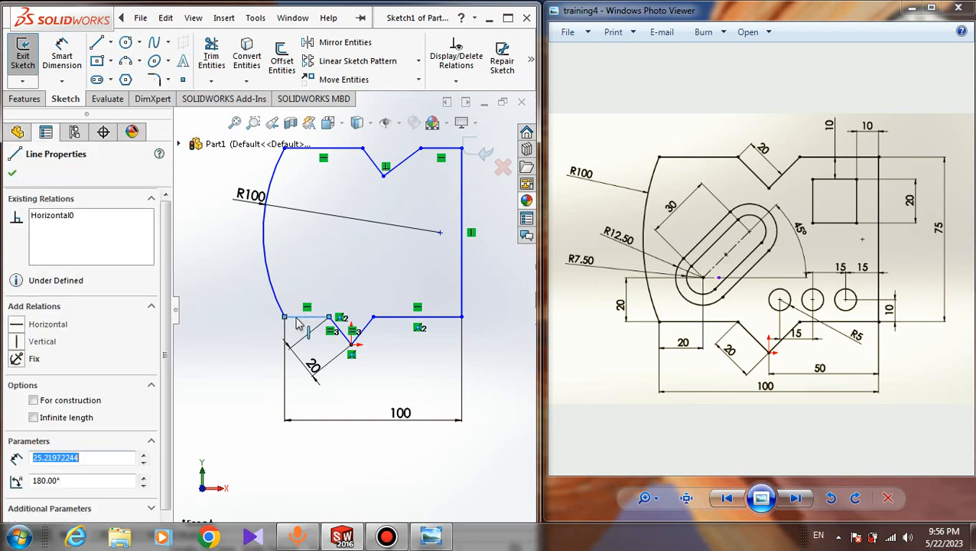
{"action": "left_click", "coordinate": [315, 153], "text": "ctrl"}
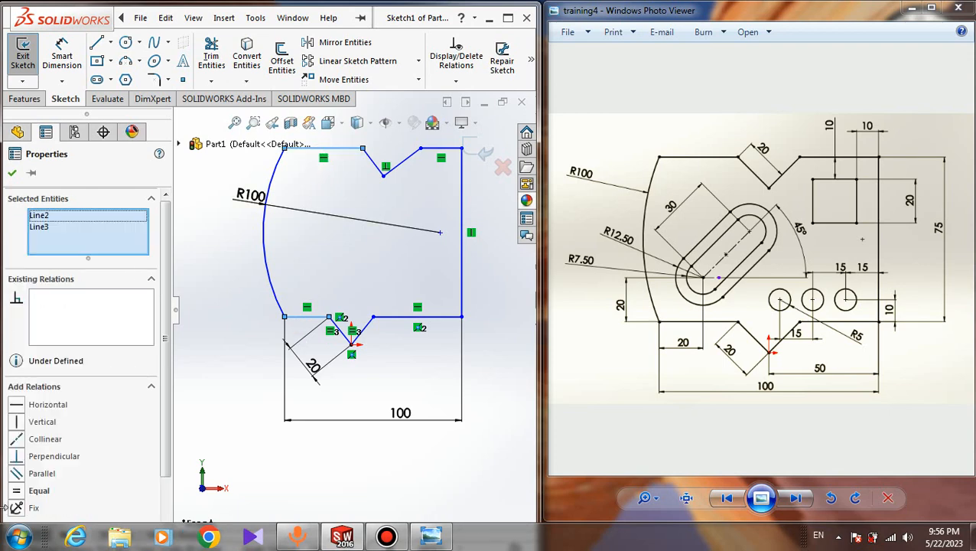
{"action": "left_click", "coordinate": [23, 491]}
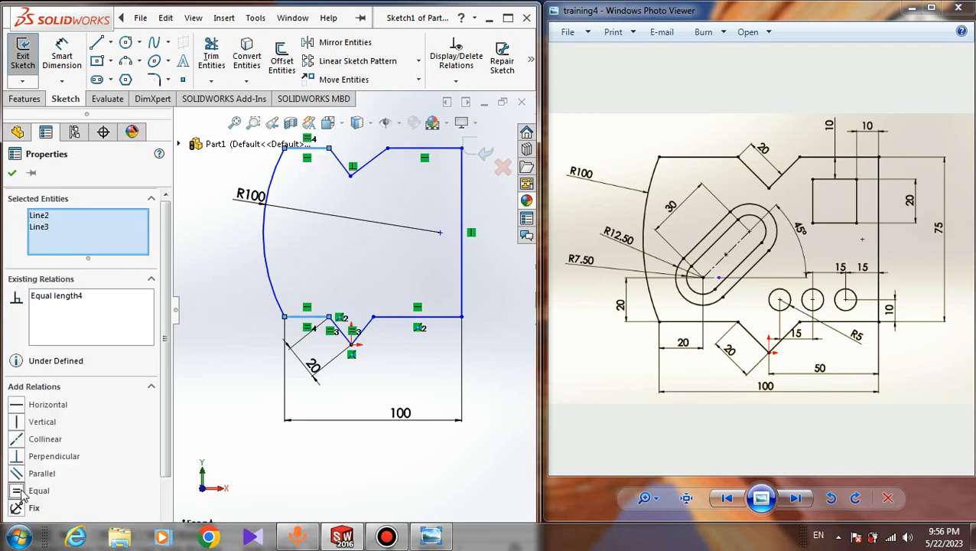
{"action": "left_click", "coordinate": [15, 171]}
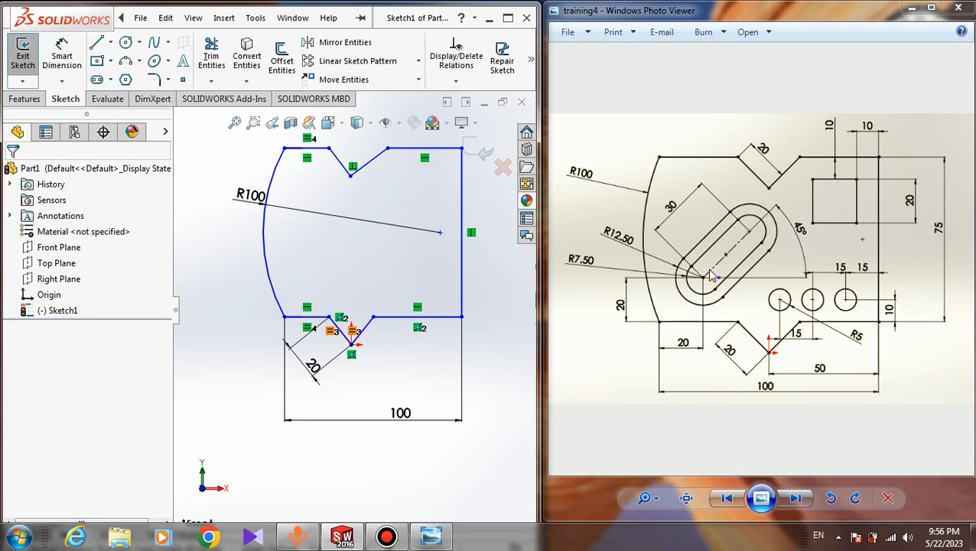
Dimension the outline's vertical right side to 75 mm
{"action": "left_click", "coordinate": [62, 57]}
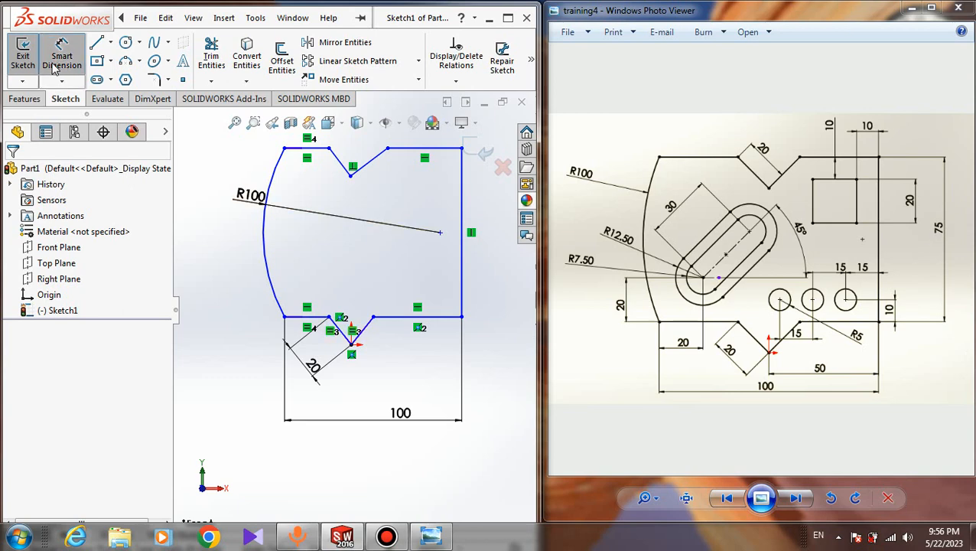
{"action": "left_click", "coordinate": [462, 281]}
{"action": "left_click", "coordinate": [489, 279]}
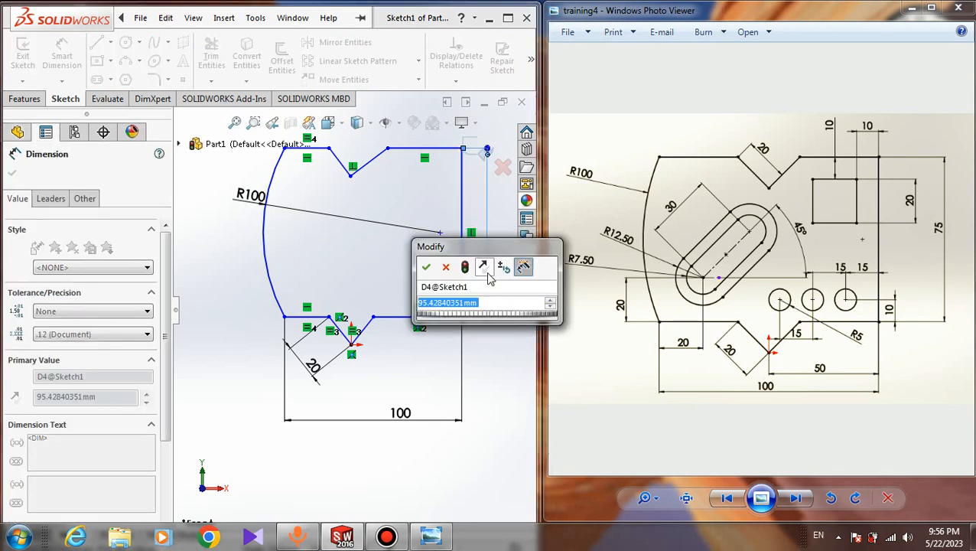
{"action": "type", "text": "75"}
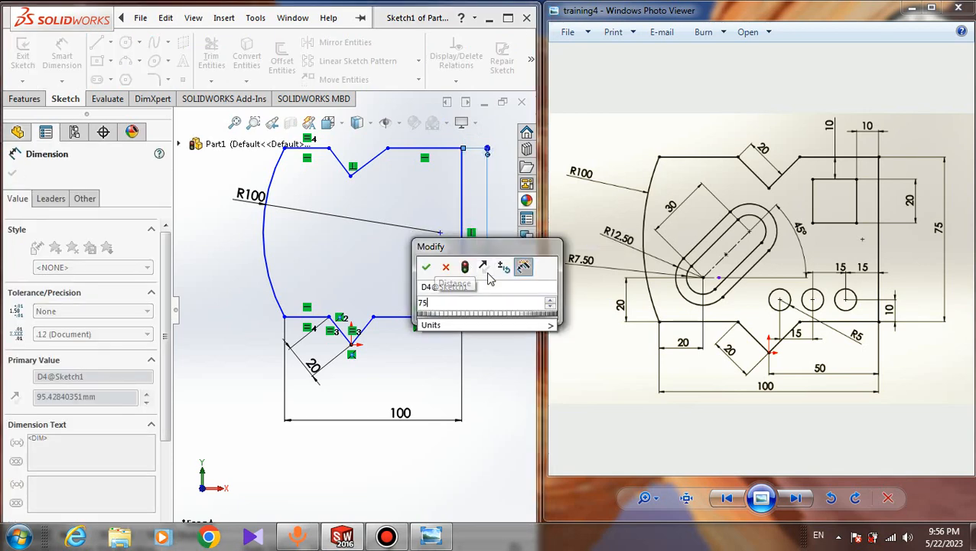
{"action": "key", "text": "Return"}
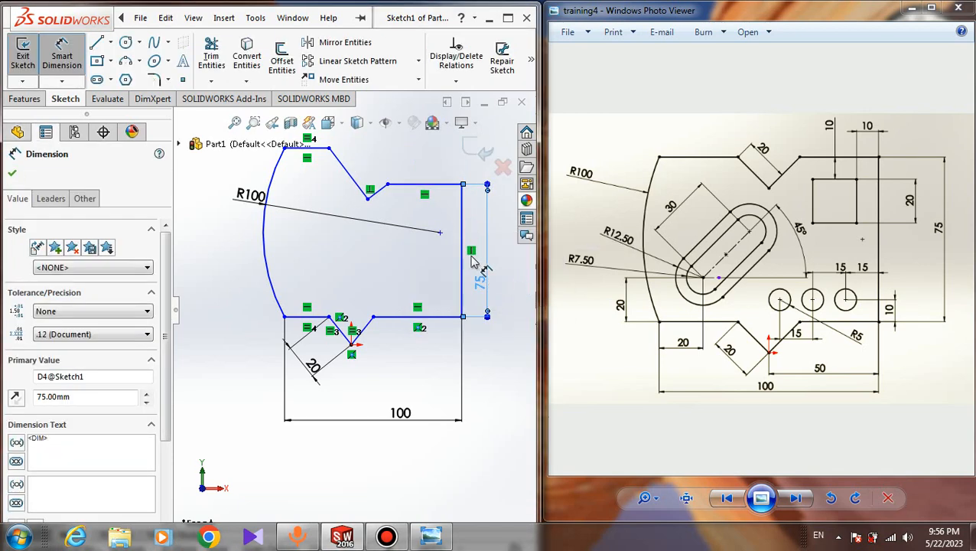
{"action": "key", "text": "Escape"}
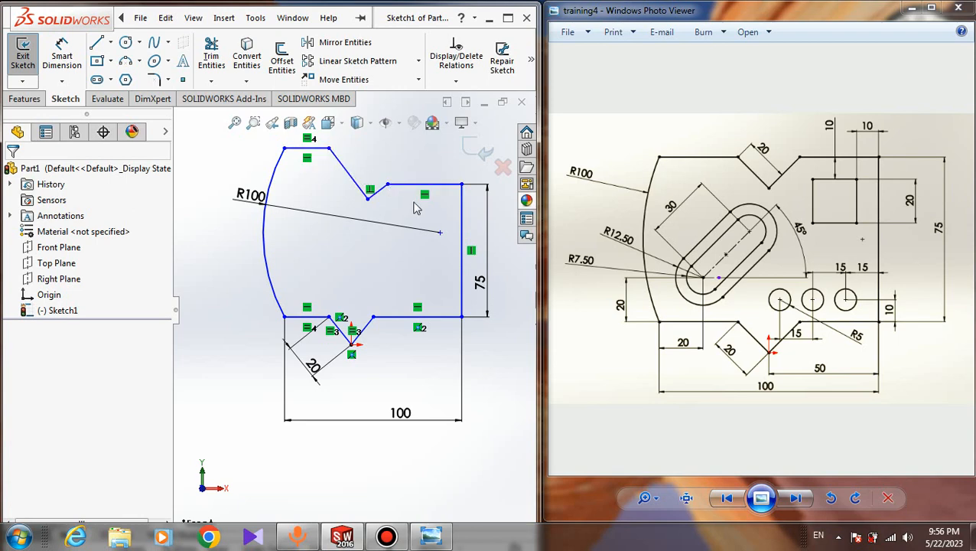
Add a Collinear relation between the outline's upper-right and upper-left horizontal edges
{"action": "left_click", "coordinate": [407, 187]}
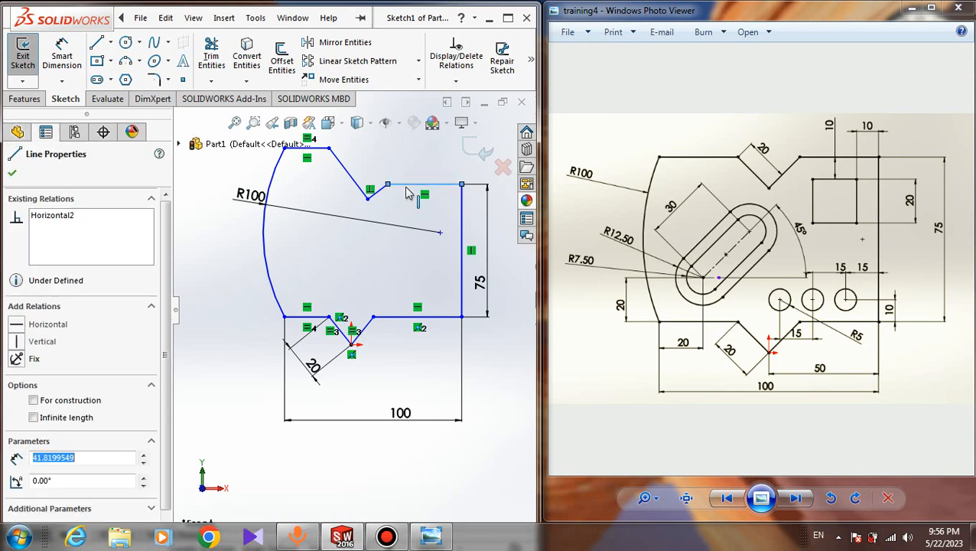
{"action": "key", "text": "f"}
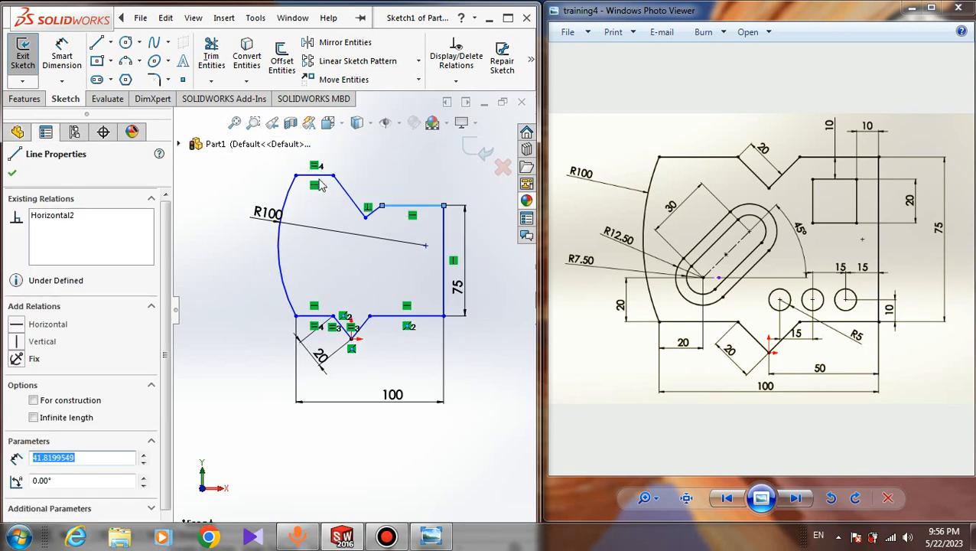
{"action": "left_click", "coordinate": [320, 181], "text": "ctrl"}
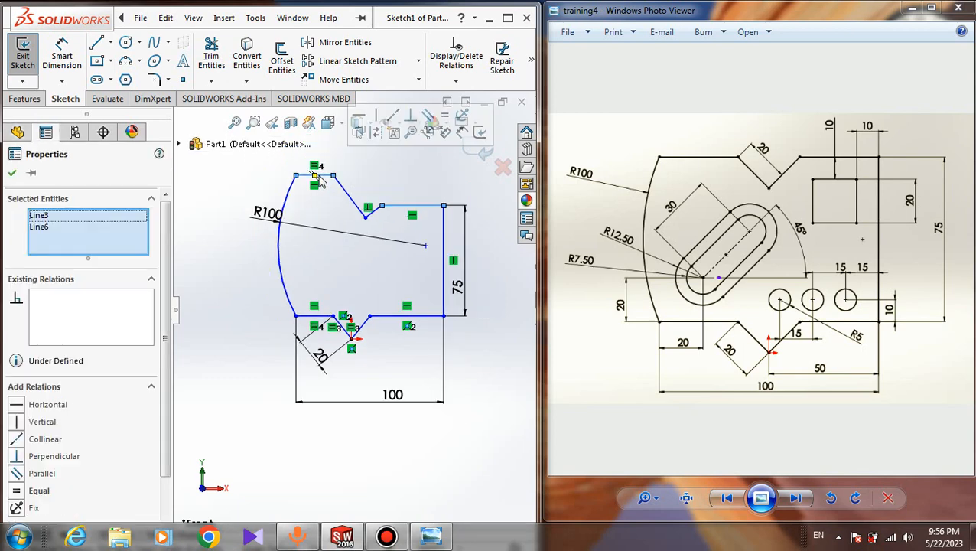
{"action": "left_click", "coordinate": [18, 439]}
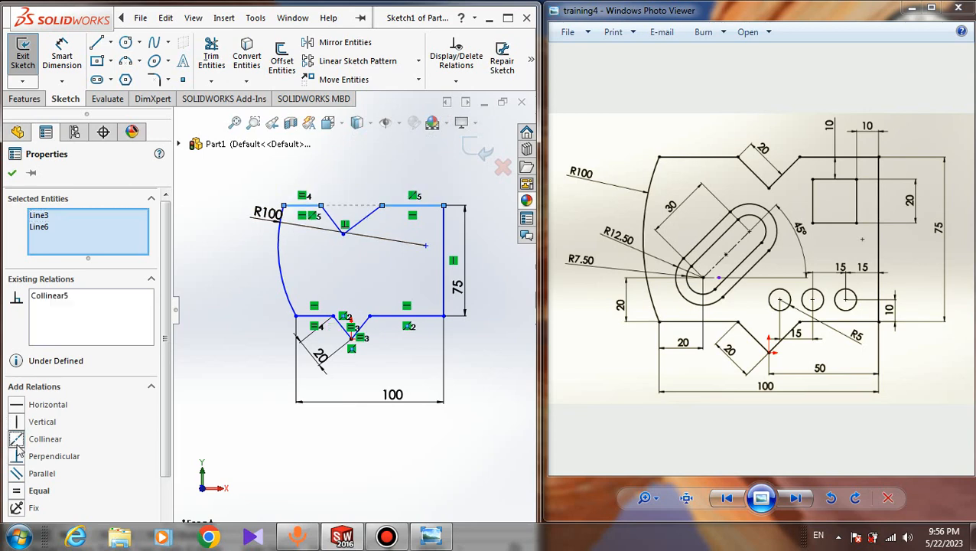
{"action": "left_click", "coordinate": [13, 175]}
{"action": "scroll", "coordinate": [331, 253], "scroll_direction": "up", "scroll_amount": 2}
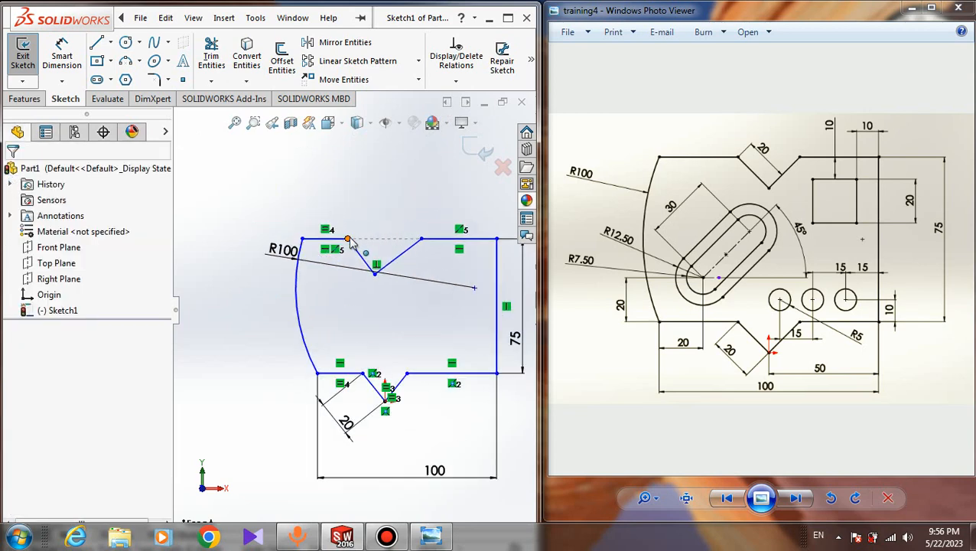
Move the upper notch's left corner slightly to test the outline's remaining freedom
{"action": "left_click", "coordinate": [348, 241]}
{"action": "mouse_move", "coordinate": [353, 207]}
{"action": "left_mouse_down"}
{"action": "mouse_move", "coordinate": [356, 187]}
{"action": "mouse_move", "coordinate": [441, 253]}
{"action": "left_mouse_up"}
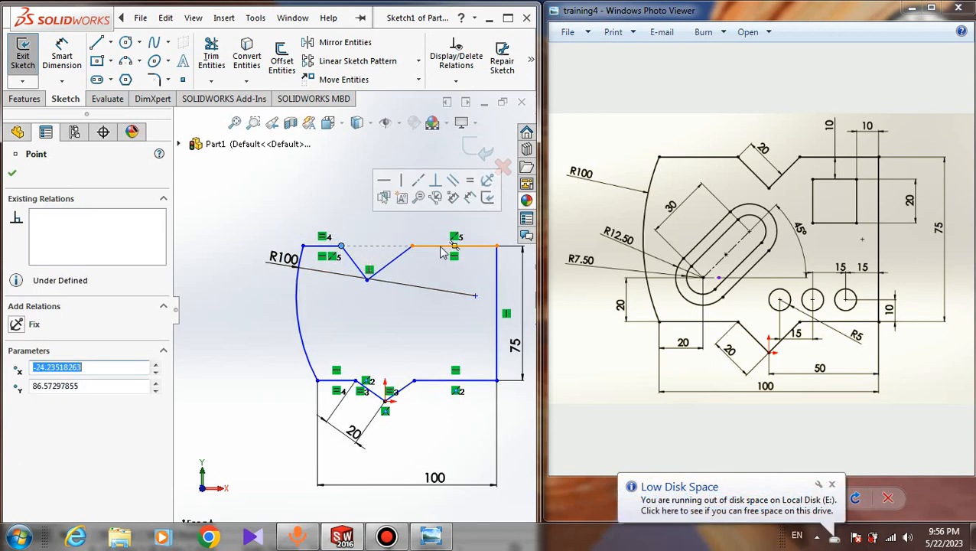
{"action": "left_click", "coordinate": [151, 387]}
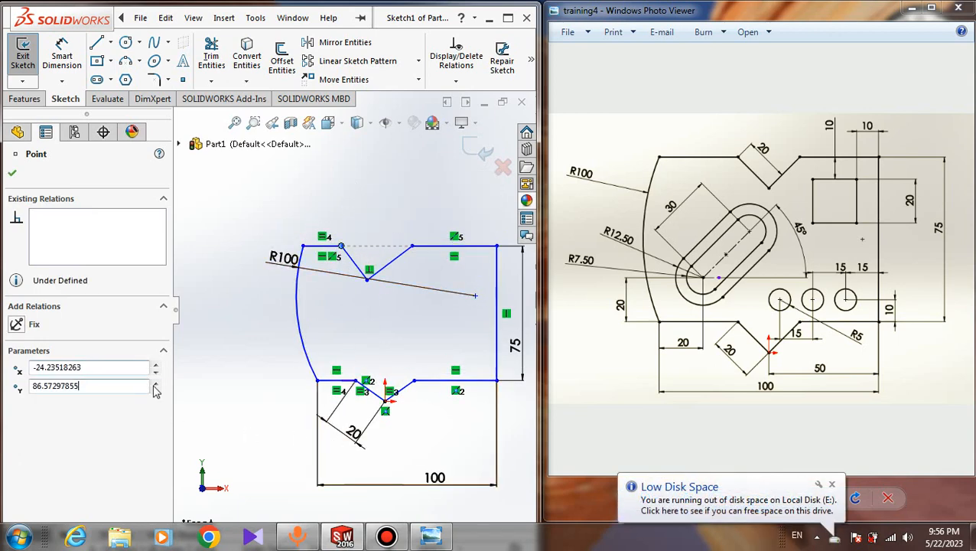
{"action": "left_click", "coordinate": [229, 425]}
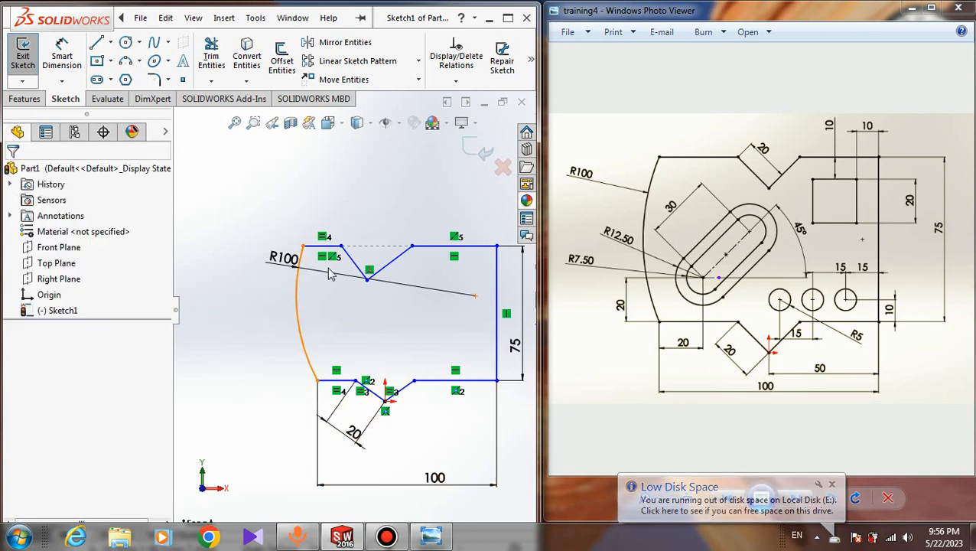
{"action": "scroll", "coordinate": [383, 249], "scroll_direction": "down", "scroll_amount": 2}
{"action": "scroll", "coordinate": [428, 299], "scroll_direction": "down", "scroll_amount": 3}
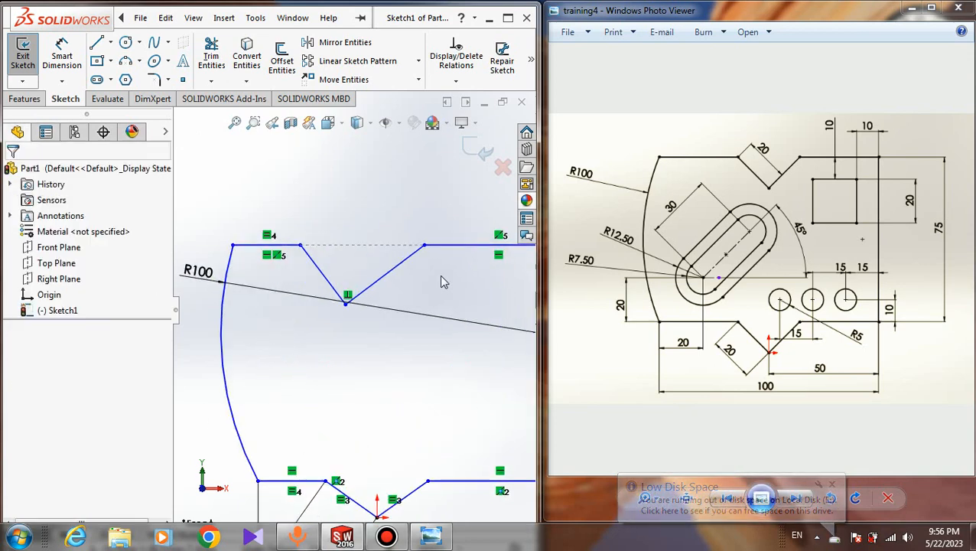
{"action": "scroll", "coordinate": [440, 282], "scroll_direction": "up", "scroll_amount": 3}
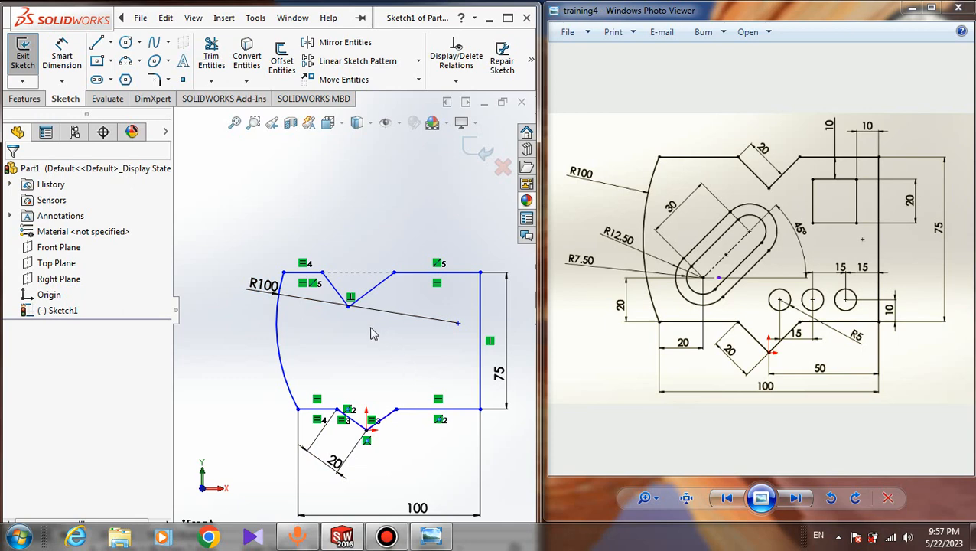
Add an Equal relation between the two slanted edges of the upper notch
{"action": "left_click", "coordinate": [336, 289]}
{"action": "left_click", "coordinate": [373, 288], "text": "ctrl"}
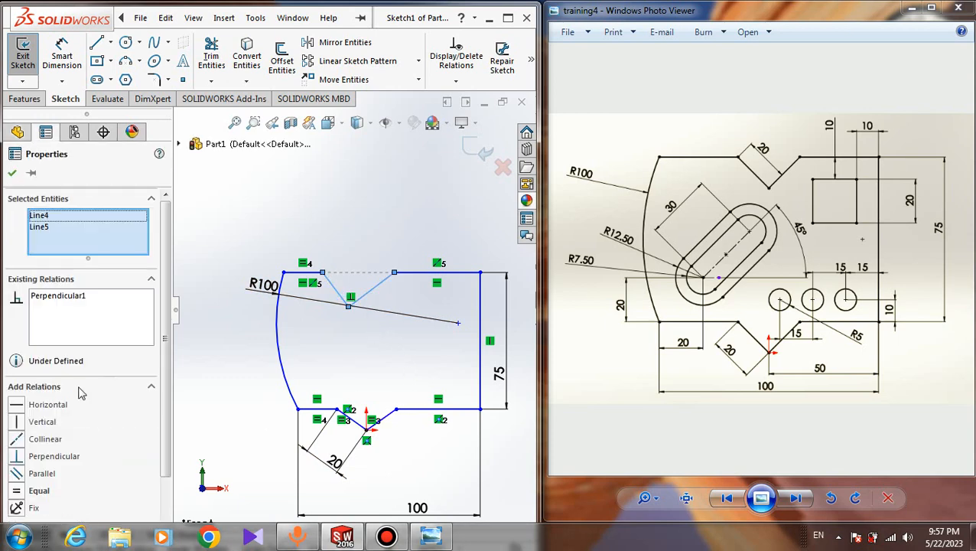
{"action": "left_click", "coordinate": [15, 490]}
{"action": "key", "text": "Escape"}
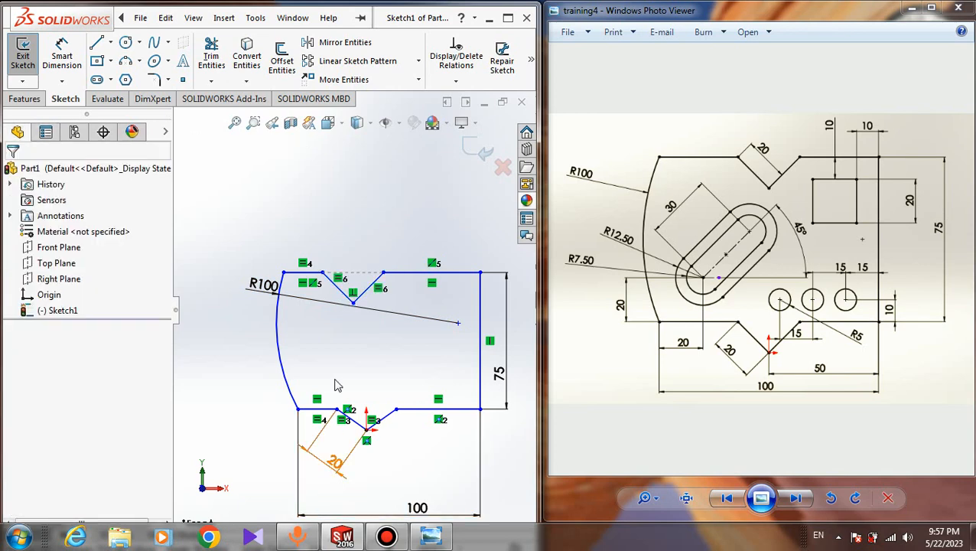
Add a Parallel relation between the left slanted edges of the upper notch and the lower V
{"action": "left_click", "coordinate": [350, 298]}
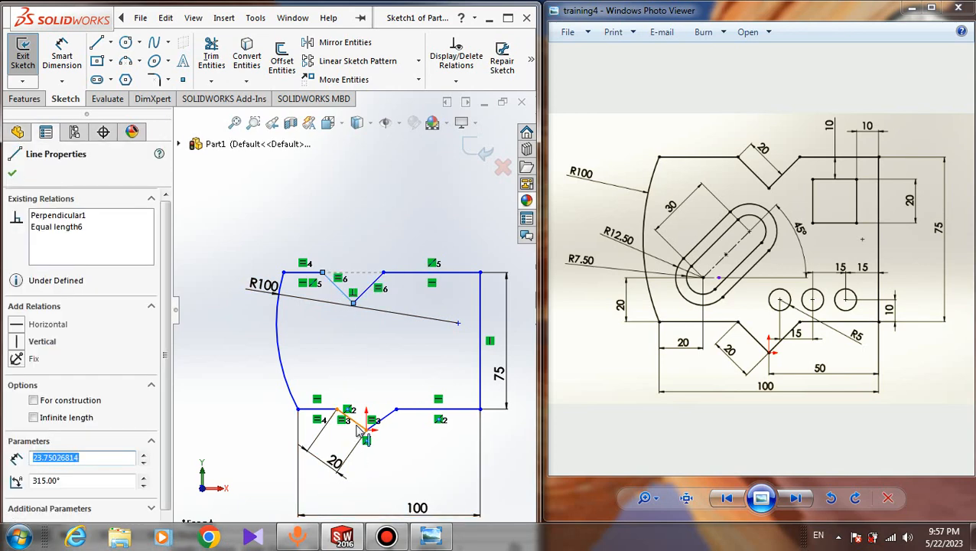
{"action": "left_click", "coordinate": [351, 418], "text": "ctrl"}
{"action": "left_click", "coordinate": [17, 473]}
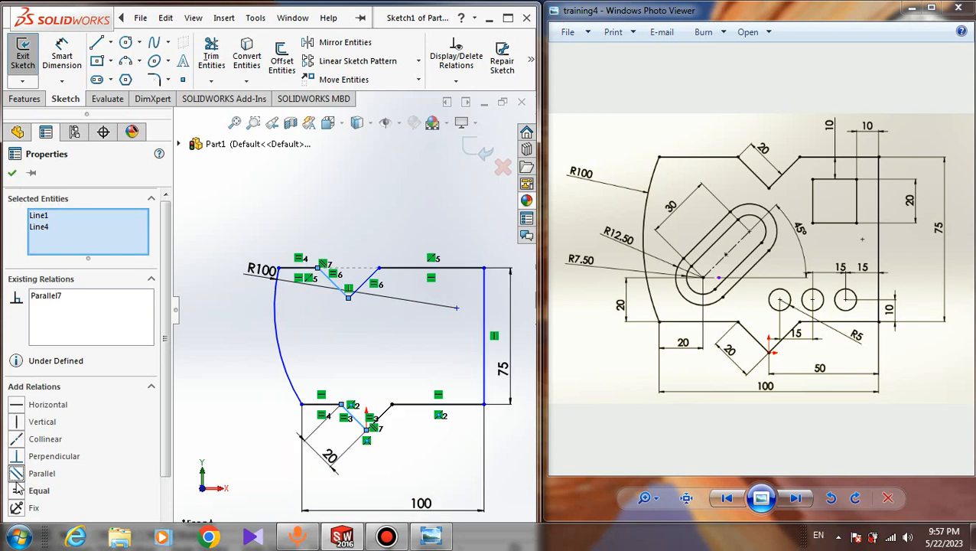
{"action": "key", "text": "Escape"}
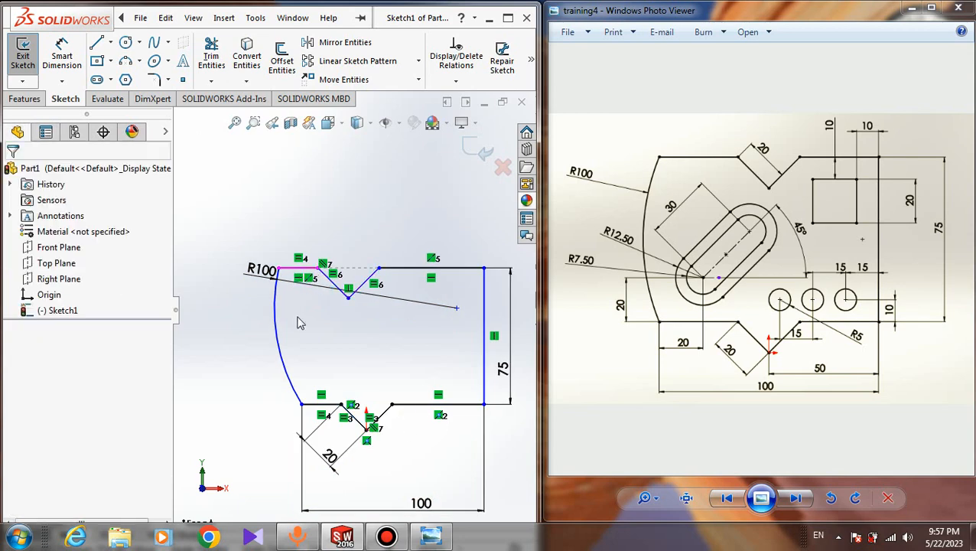
{"action": "scroll", "coordinate": [301, 349], "scroll_direction": "down", "scroll_amount": 2}
{"action": "scroll", "coordinate": [349, 385], "scroll_direction": "down", "scroll_amount": 1}
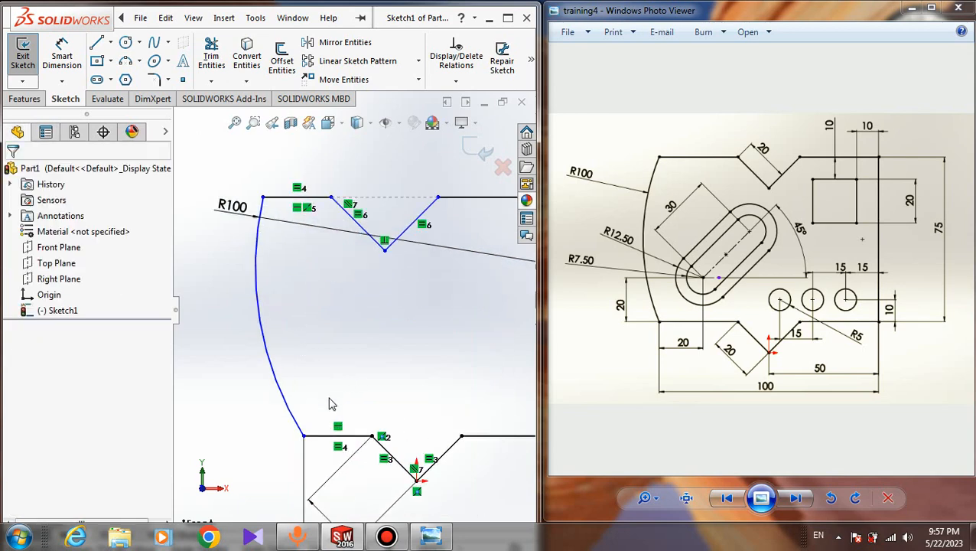
{"action": "left_click", "coordinate": [258, 221]}
{"action": "left_click", "coordinate": [263, 199]}
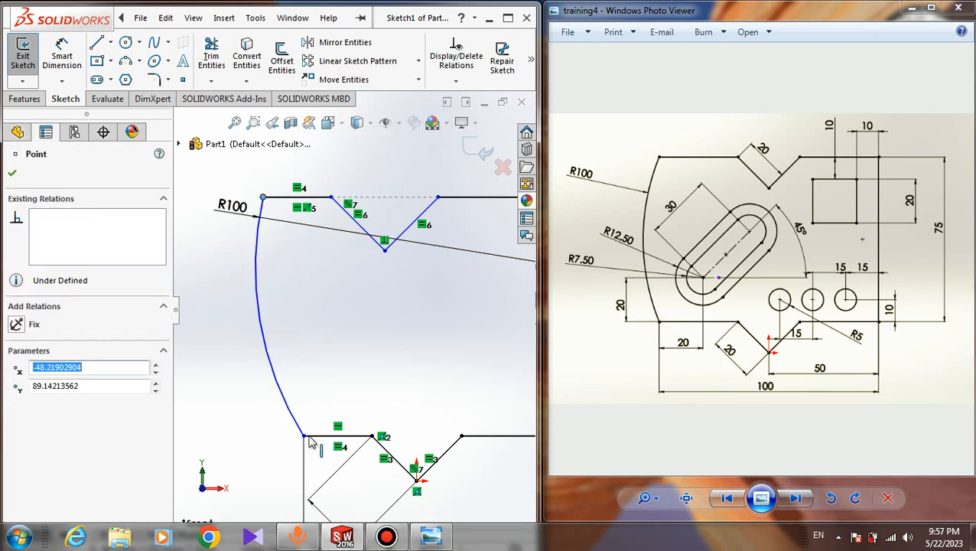
{"action": "key", "text": "Escape"}
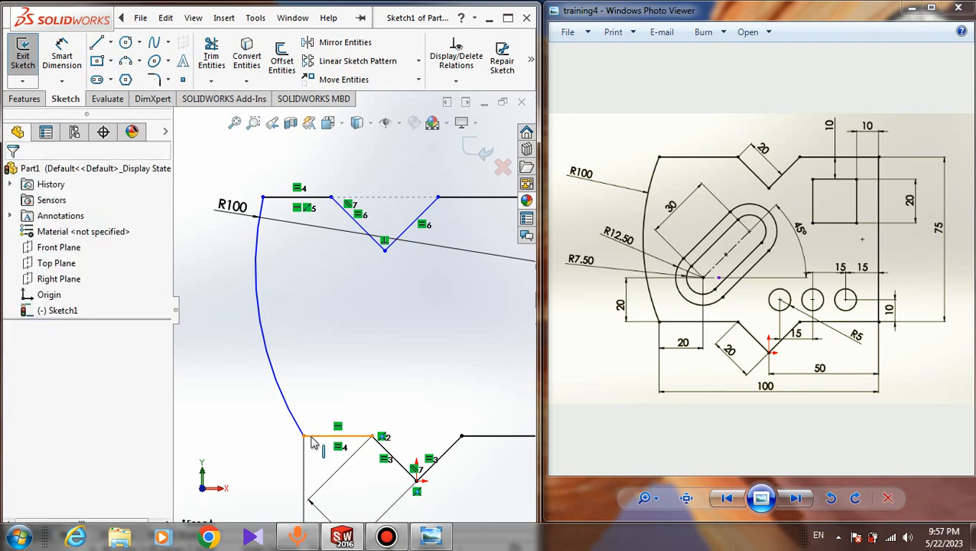
Add a Vertical relation between the upper and lower endpoints of the R100 arc
{"action": "left_click", "coordinate": [263, 199]}
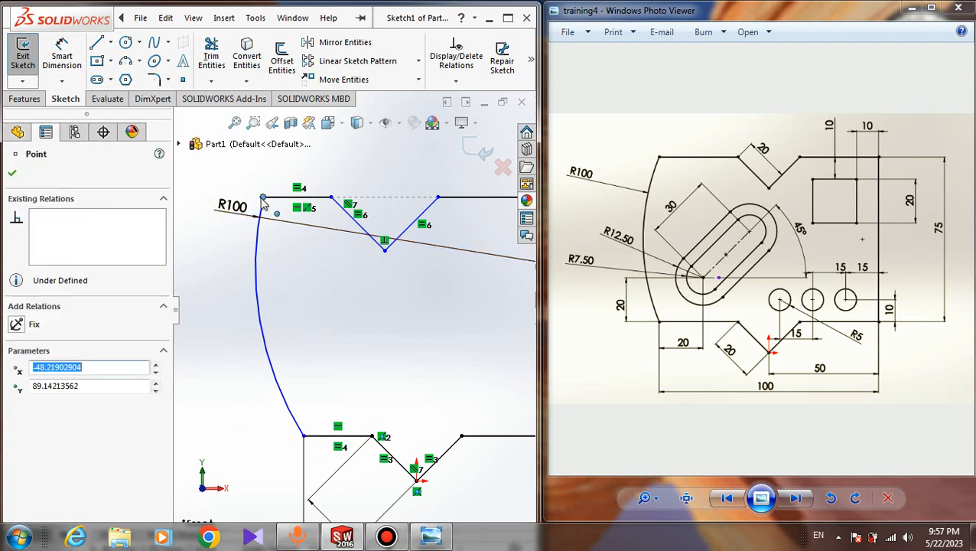
{"action": "left_click", "coordinate": [304, 437], "text": "ctrl"}
{"action": "left_click", "coordinate": [16, 421]}
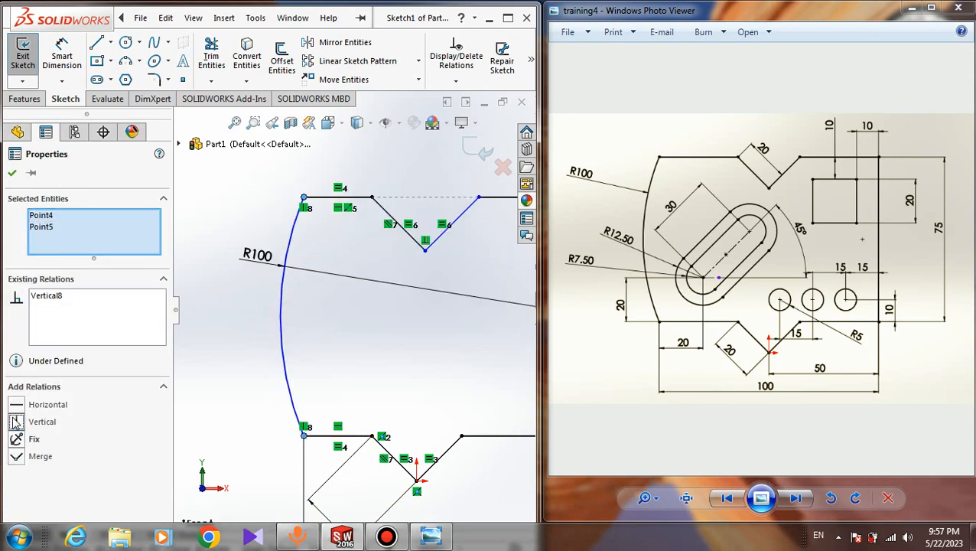
{"action": "left_click", "coordinate": [350, 420]}
{"action": "scroll", "coordinate": [368, 404], "scroll_direction": "up", "scroll_amount": 3}
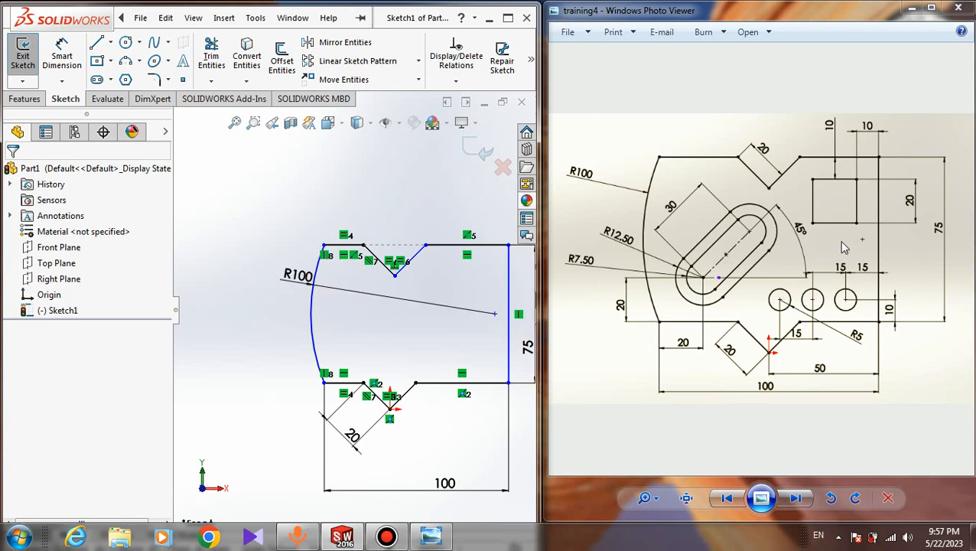
Move the outline's upper-left corner slightly to test which geometry is still free
{"action": "mouse_move", "coordinate": [324, 245]}
{"action": "left_mouse_down"}
{"action": "mouse_move", "coordinate": [327, 227]}
{"action": "mouse_move", "coordinate": [331, 246]}
{"action": "left_mouse_up"}
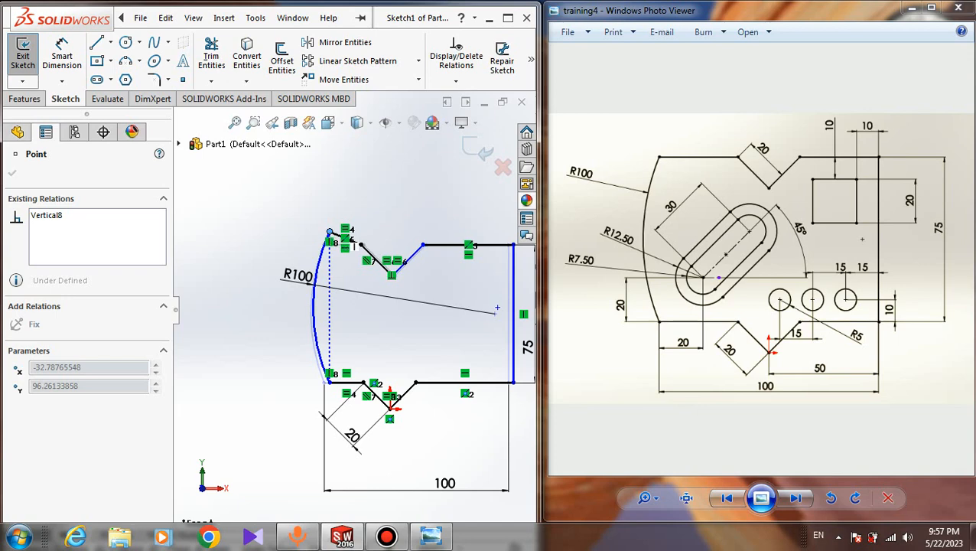
{"action": "scroll", "coordinate": [359, 290], "scroll_direction": "down", "scroll_amount": 4}
{"action": "scroll", "coordinate": [359, 298], "scroll_direction": "up", "scroll_amount": 1}
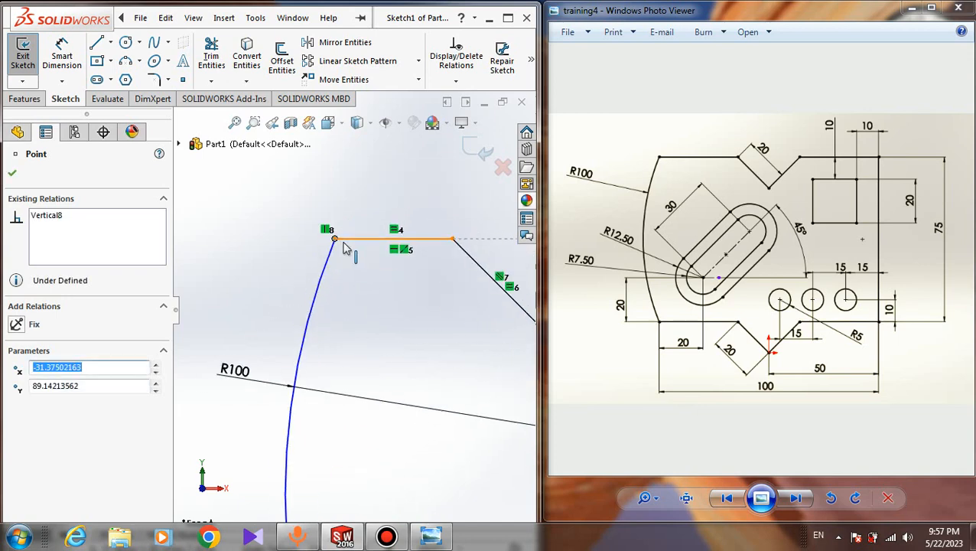
{"action": "mouse_move", "coordinate": [334, 240]}
{"action": "left_mouse_down"}
{"action": "mouse_move", "coordinate": [349, 224]}
{"action": "mouse_move", "coordinate": [331, 254]}
{"action": "mouse_move", "coordinate": [316, 333]}
{"action": "mouse_move", "coordinate": [314, 250]}
{"action": "mouse_move", "coordinate": [332, 252]}
{"action": "left_mouse_up"}
{"action": "scroll", "coordinate": [453, 435], "scroll_direction": "up", "scroll_amount": 7}
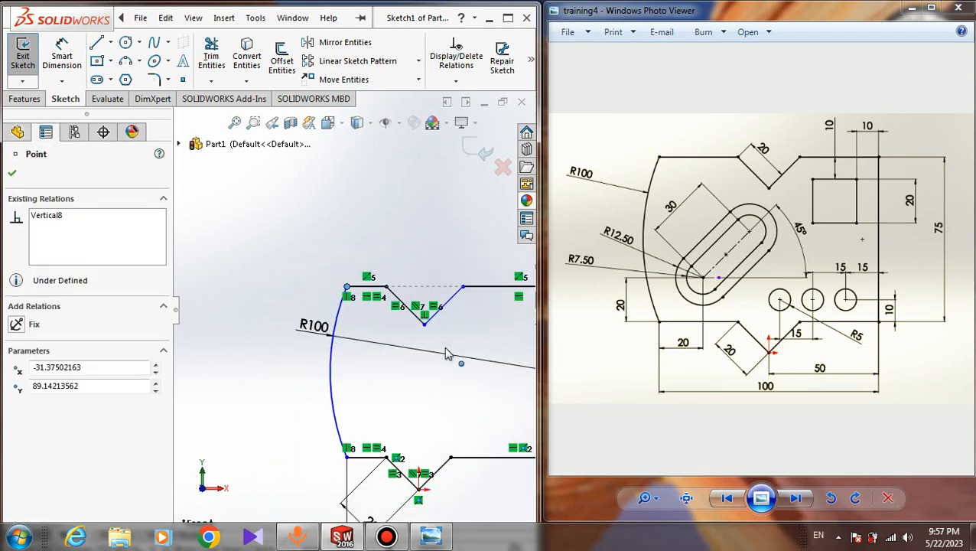
{"action": "scroll", "coordinate": [348, 297], "scroll_direction": "down", "scroll_amount": 3}
{"action": "mouse_move", "coordinate": [347, 295]}
{"action": "left_mouse_down"}
{"action": "mouse_move", "coordinate": [342, 239]}
{"action": "mouse_move", "coordinate": [326, 272]}
{"action": "mouse_move", "coordinate": [338, 261]}
{"action": "mouse_move", "coordinate": [341, 294]}
{"action": "left_mouse_up"}
{"action": "scroll", "coordinate": [342, 297], "scroll_direction": "down", "scroll_amount": 6}
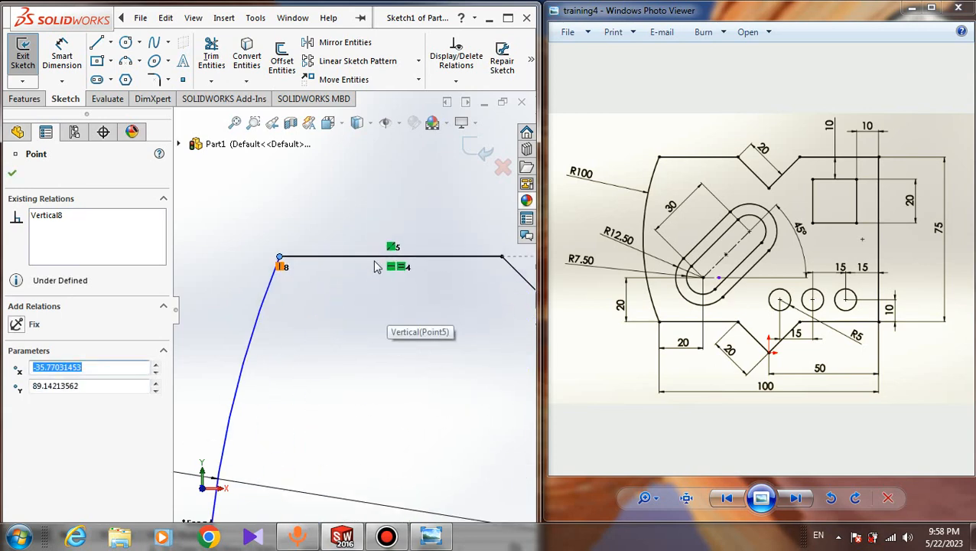
{"action": "key", "text": "Escape"}
Try to add a Horizontal relation to the outline's upper-left horizontal edge
{"action": "left_click", "coordinate": [357, 263]}
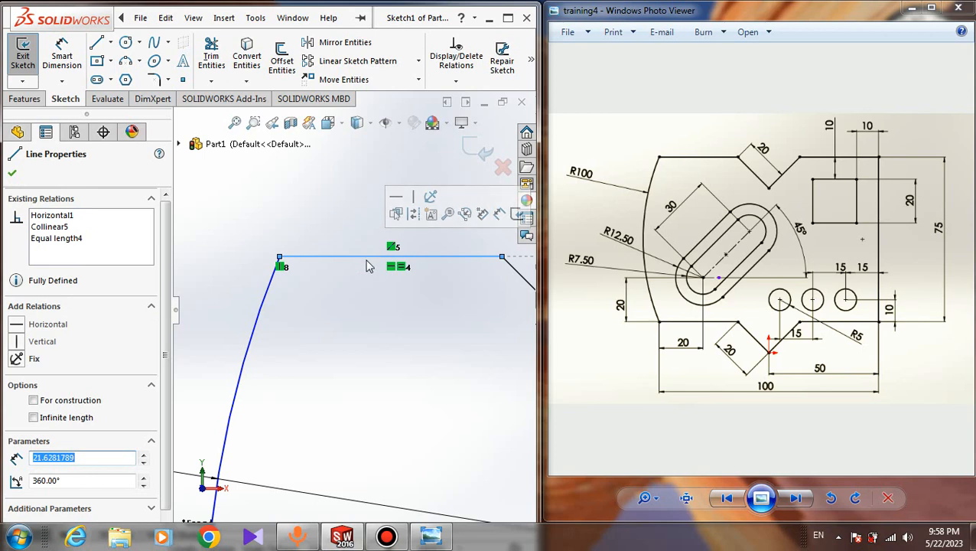
{"action": "left_click", "coordinate": [17, 325]}
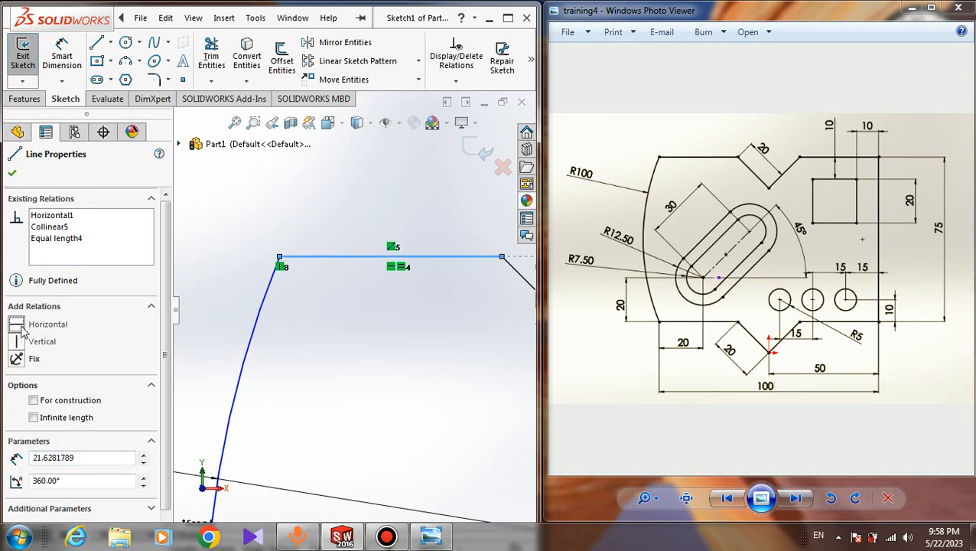
{"action": "left_click", "coordinate": [364, 403]}
Try to move the outline's lower-right corner to test its remaining freedom
{"action": "scroll", "coordinate": [430, 426], "scroll_direction": "up", "scroll_amount": 5}
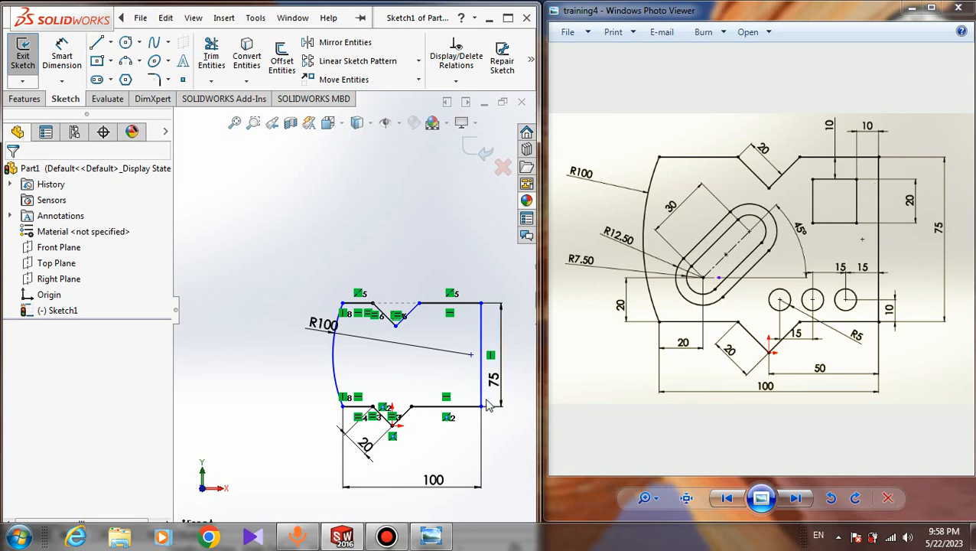
{"action": "mouse_move", "coordinate": [482, 407]}
{"action": "left_mouse_down"}
{"action": "mouse_move", "coordinate": [505, 413]}
{"action": "mouse_move", "coordinate": [462, 414]}
{"action": "left_mouse_up"}
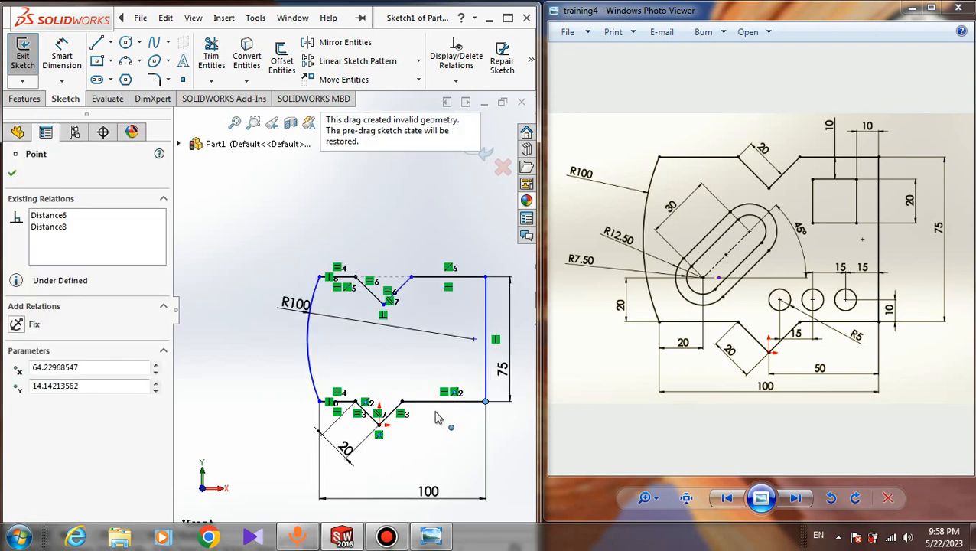
{"action": "scroll", "coordinate": [436, 414], "scroll_direction": "down", "scroll_amount": 5}
{"action": "left_click", "coordinate": [432, 368]}
{"action": "scroll", "coordinate": [361, 225], "scroll_direction": "up", "scroll_amount": 4}
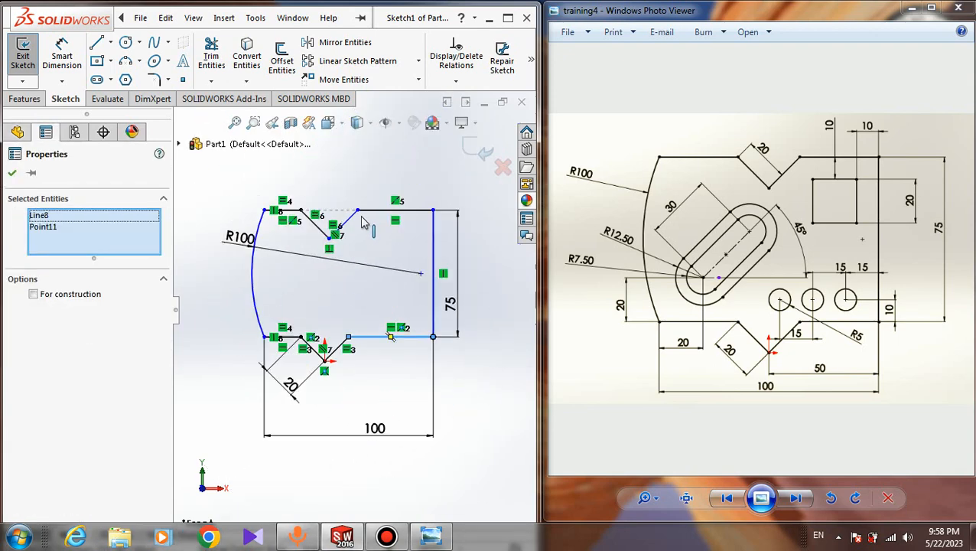
{"action": "left_click", "coordinate": [383, 210], "text": "ctrl"}
{"action": "key", "text": "Escape"}
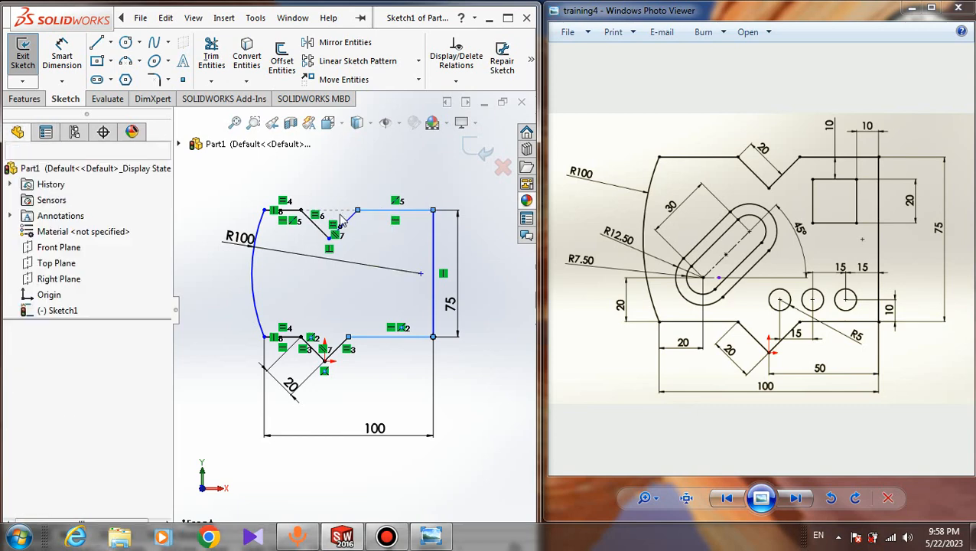
Add an Equal relation between the outline's upper-right and lower-right horizontal edges
{"action": "left_click", "coordinate": [372, 212]}
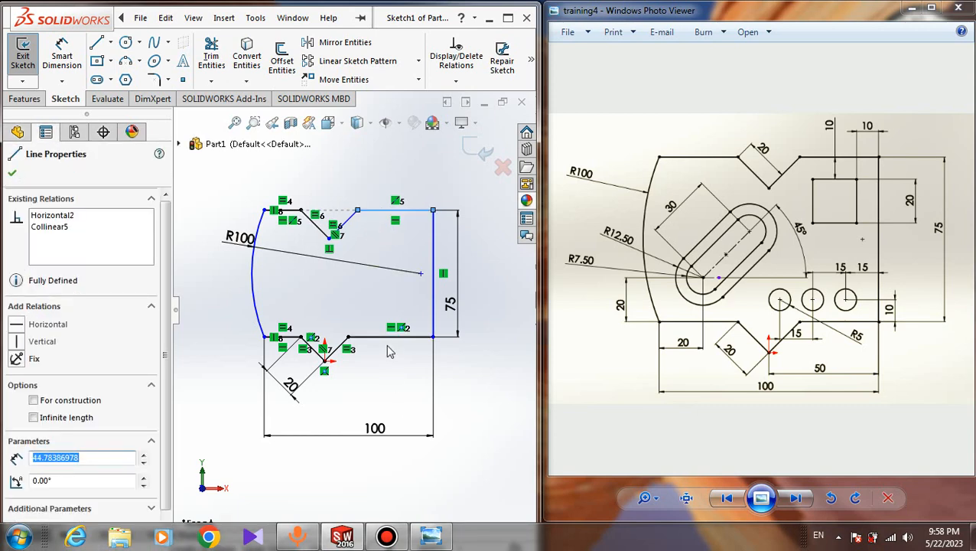
{"action": "left_click", "coordinate": [386, 338], "text": "ctrl"}
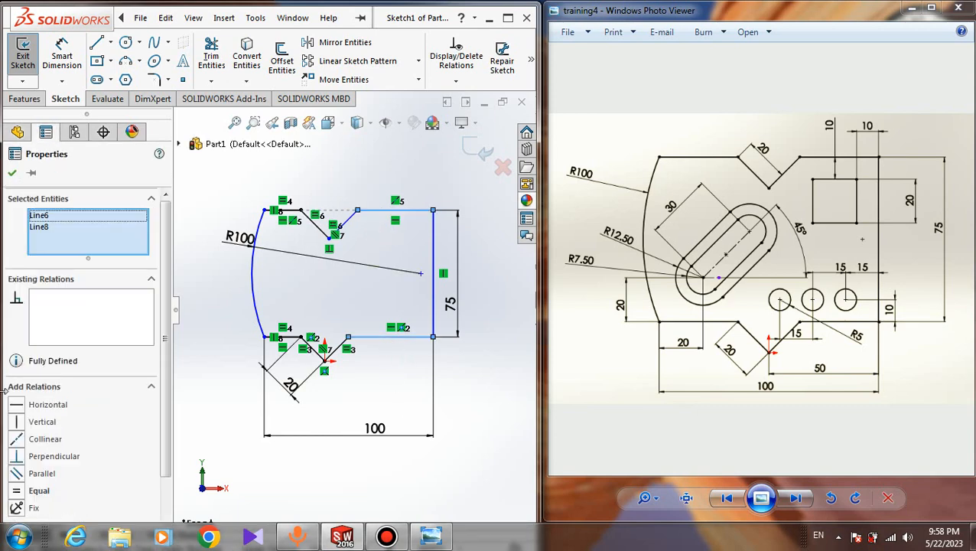
{"action": "left_click", "coordinate": [32, 490]}
{"action": "key", "text": "Escape"}
Move the upper end of the outline's vertical right side slightly to check its remaining freedom
{"action": "mouse_move", "coordinate": [430, 213]}
{"action": "left_mouse_down"}
{"action": "mouse_move", "coordinate": [448, 212]}
{"action": "mouse_move", "coordinate": [426, 216]}
{"action": "mouse_move", "coordinate": [447, 218]}
{"action": "mouse_move", "coordinate": [429, 224]}
{"action": "left_mouse_up"}
{"action": "left_click_drag", "start_coordinate": [446, 230], "coordinate": [432, 227]}
{"action": "left_click", "coordinate": [359, 284]}
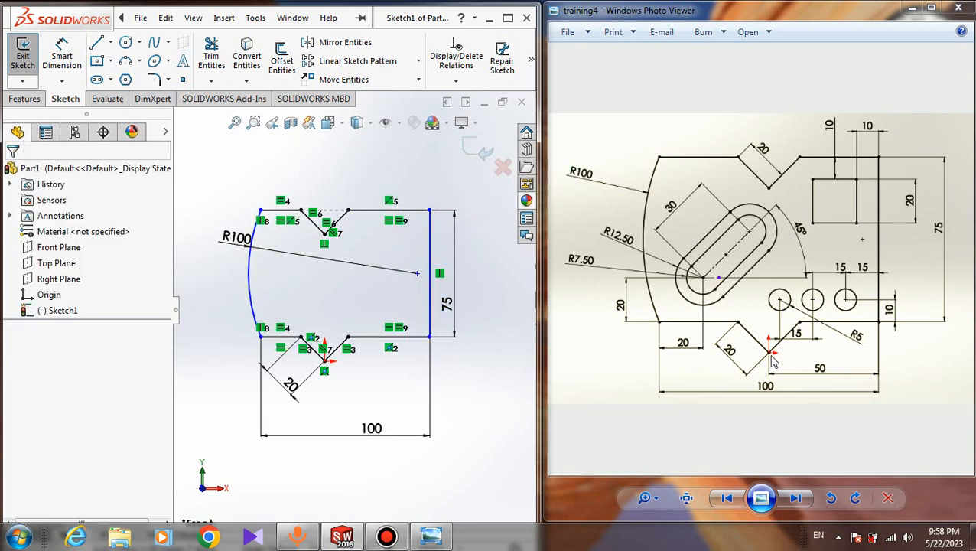
Dimension the horizontal distance from the lower notch tip at the origin to the outline's lower-right corner as 50 mm
{"action": "left_click", "coordinate": [62, 55]}
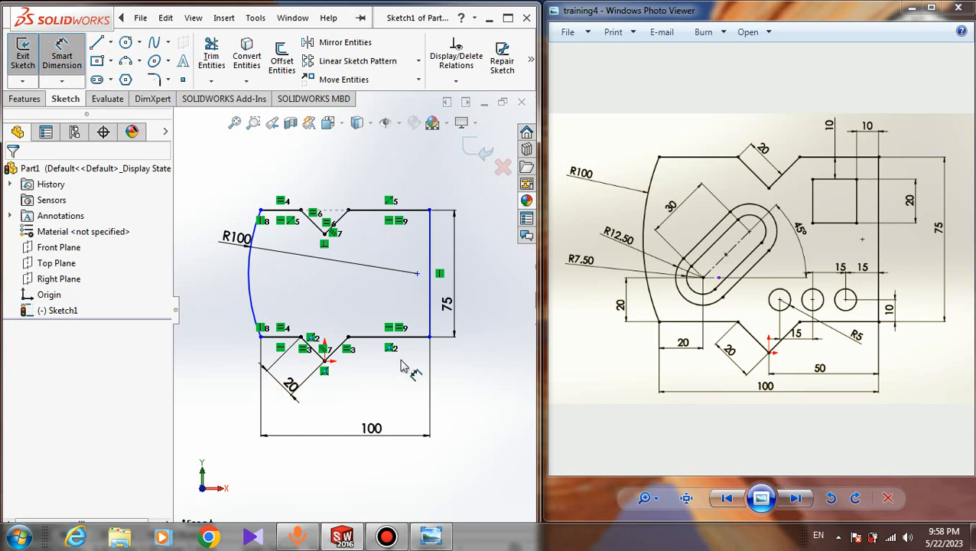
{"action": "left_click", "coordinate": [325, 360]}
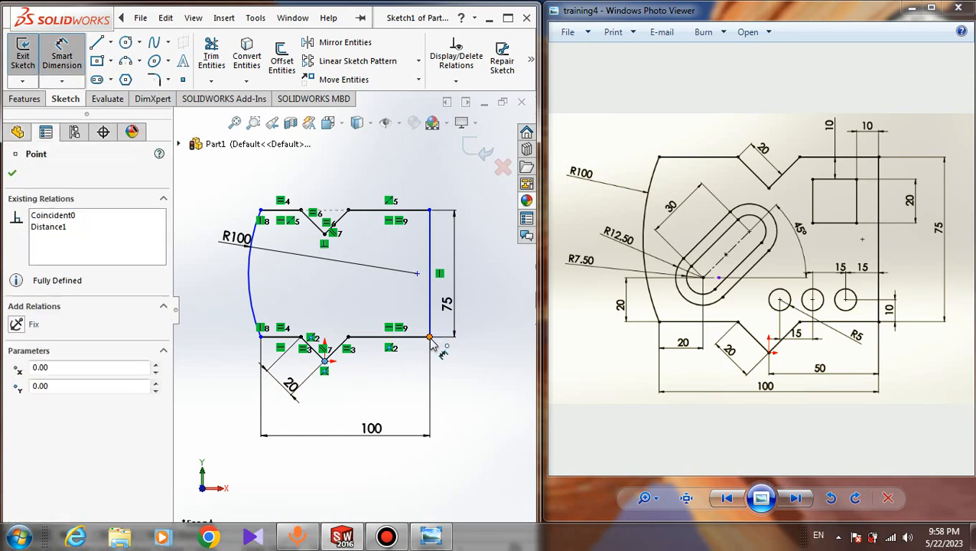
{"action": "left_click", "coordinate": [431, 337]}
{"action": "left_click", "coordinate": [399, 404]}
{"action": "type", "text": "5"}
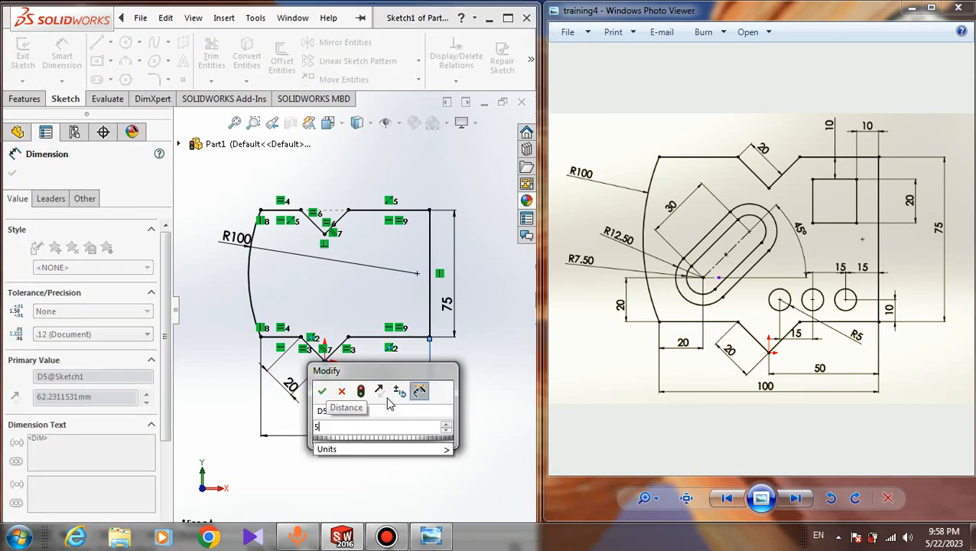
{"action": "type", "text": "0"}
{"action": "key", "text": "Return"}
{"action": "key", "text": "Escape"}
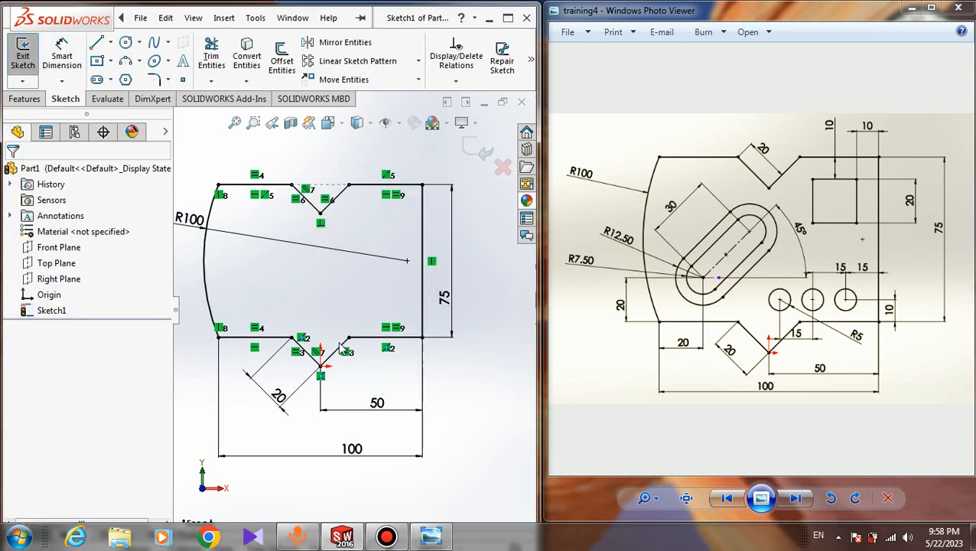
{"action": "key", "text": "f"}
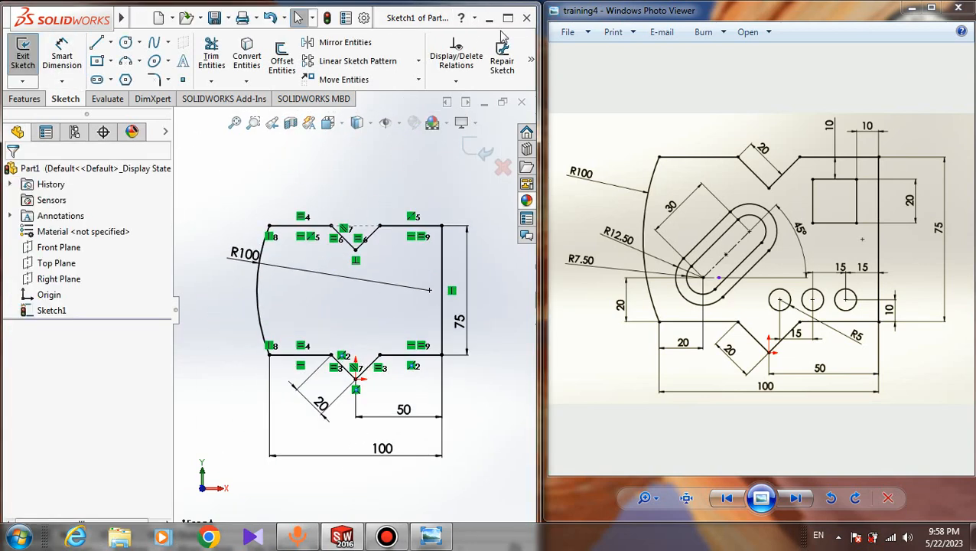
Check the sketch's definition status in a full-size window and test the outline's lower corners for remaining freedom
{"action": "left_click", "coordinate": [507, 17]}
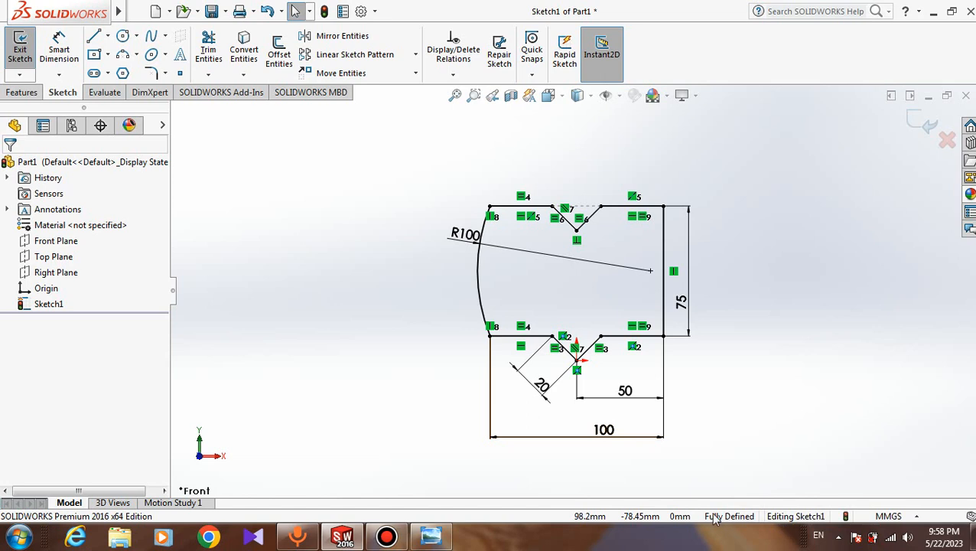
{"action": "scroll", "coordinate": [637, 314], "scroll_direction": "down", "scroll_amount": 3}
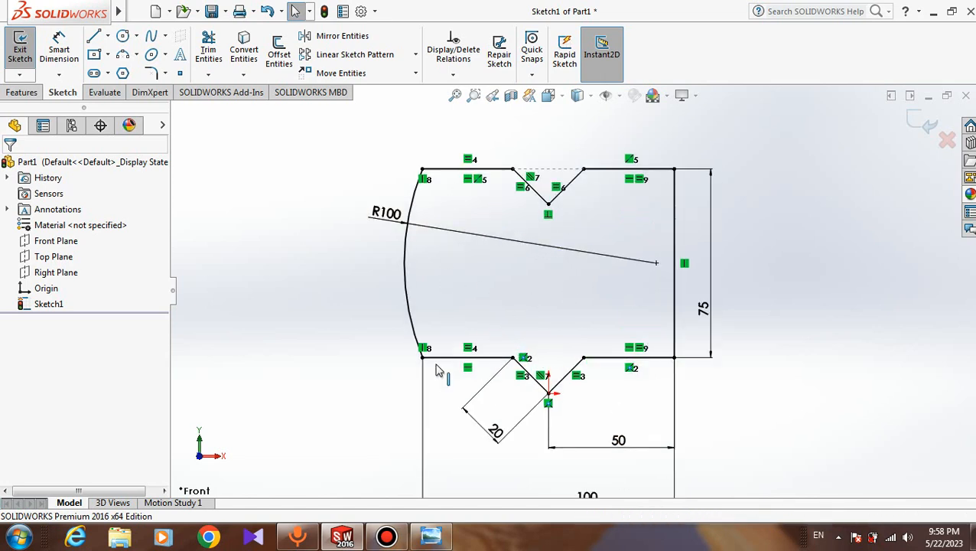
{"action": "mouse_move", "coordinate": [422, 357]}
{"action": "left_mouse_down"}
{"action": "mouse_move", "coordinate": [388, 378]}
{"action": "mouse_move", "coordinate": [421, 340]}
{"action": "left_mouse_up"}
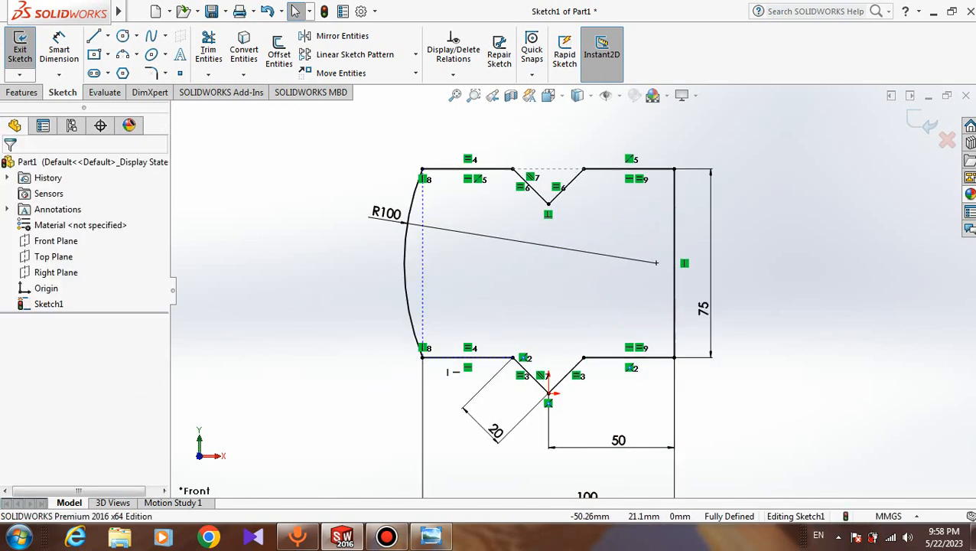
{"action": "left_click", "coordinate": [422, 357]}
{"action": "left_click", "coordinate": [333, 354]}
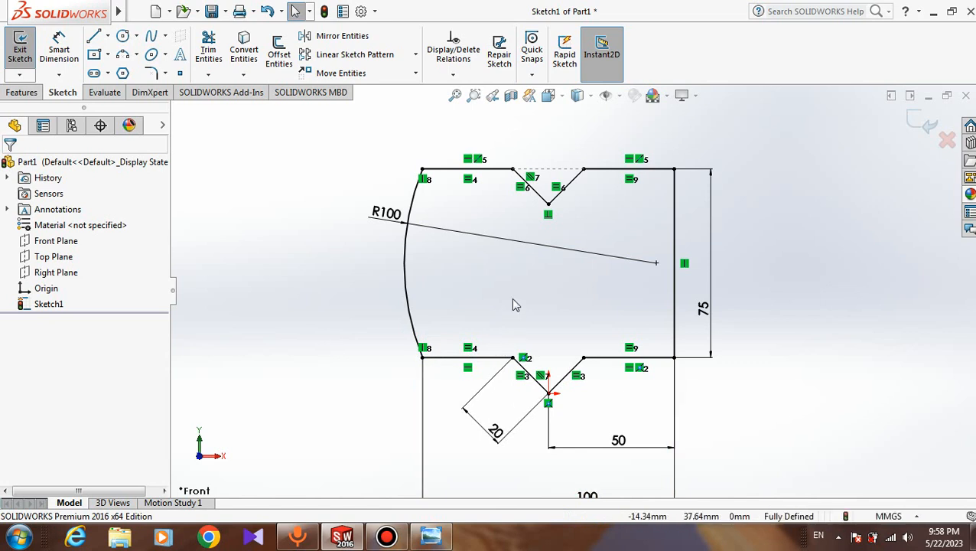
{"action": "left_click", "coordinate": [424, 358]}
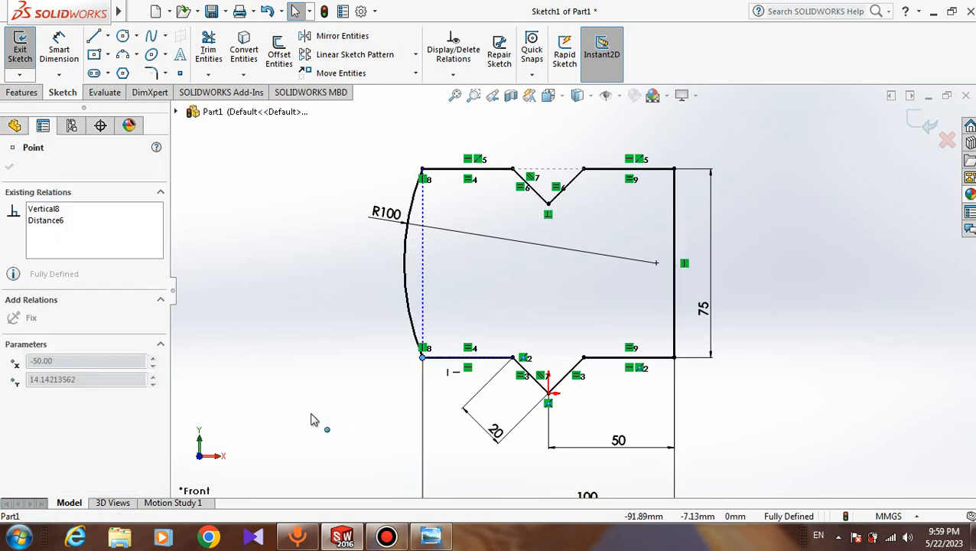
{"action": "left_click", "coordinate": [423, 357]}
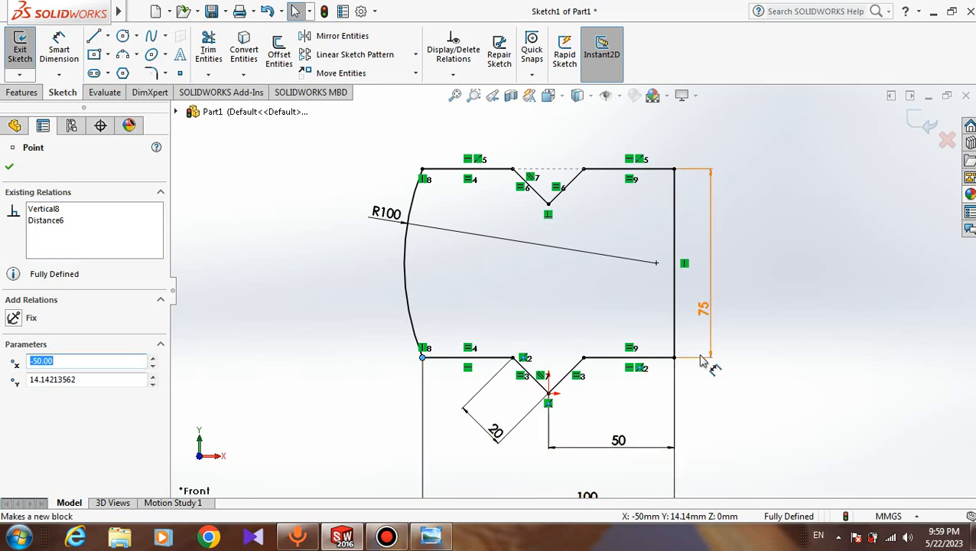
{"action": "left_click", "coordinate": [675, 358]}
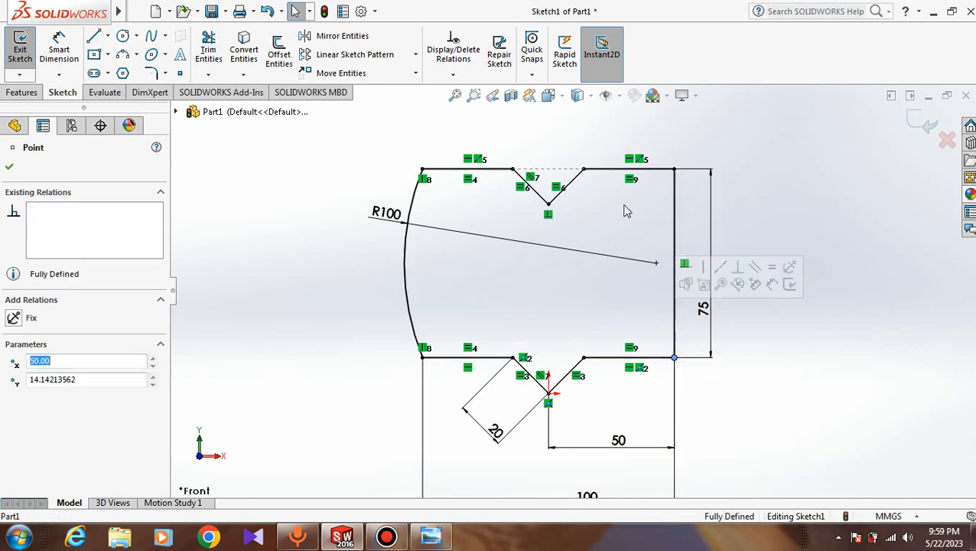
{"action": "left_click", "coordinate": [952, 10]}
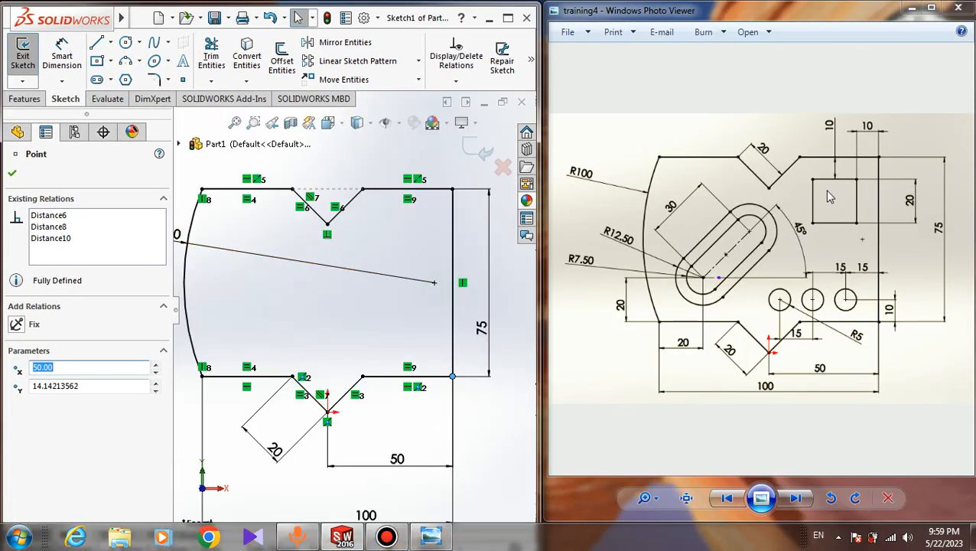
Sketch a corner rectangle about 15 mm high inside the outline, near its upper-right corner
{"action": "left_click", "coordinate": [100, 65]}
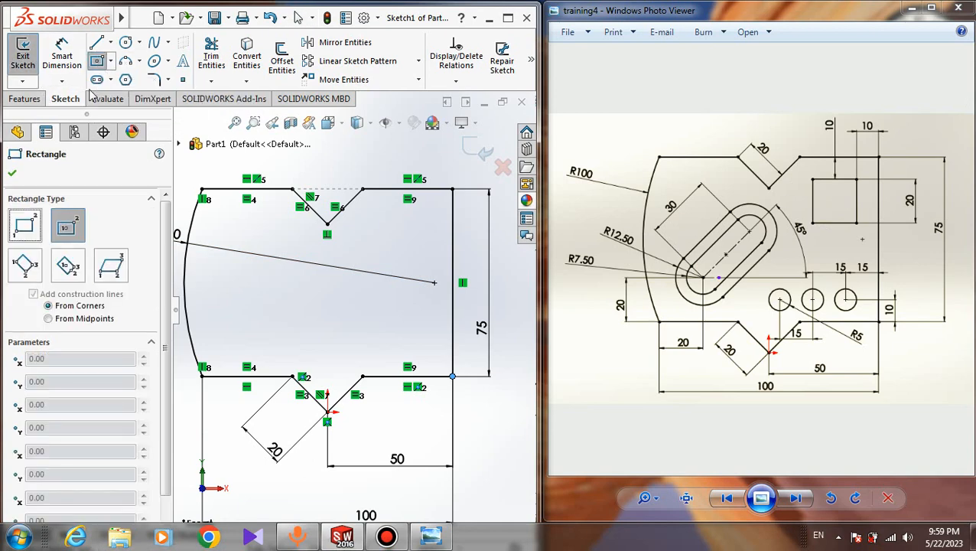
{"action": "left_click", "coordinate": [111, 61]}
{"action": "left_click", "coordinate": [114, 81]}
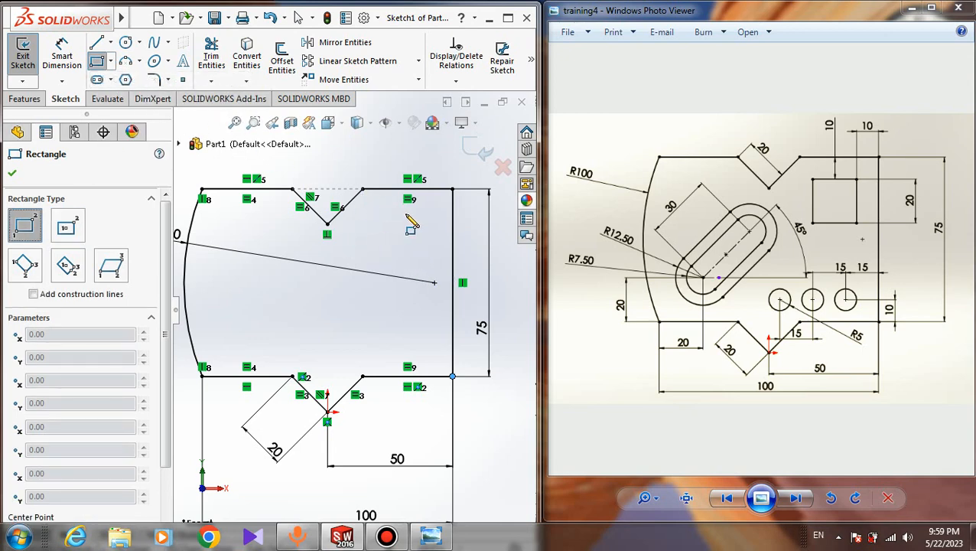
{"action": "left_click_drag", "start_coordinate": [401, 211], "coordinate": [441, 249]}
{"action": "key", "text": "Escape"}
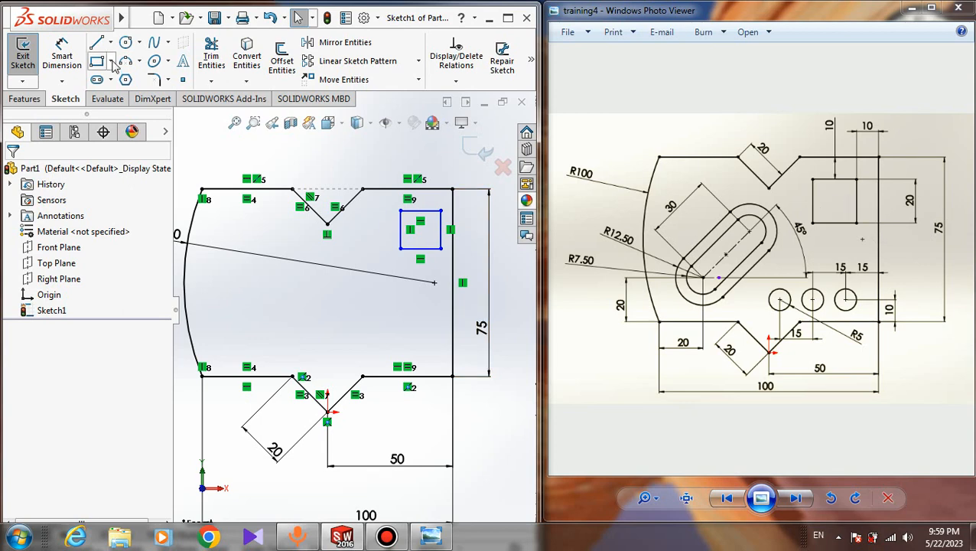
Dimension the rectangle's right vertical side as 20 mm
{"action": "left_click", "coordinate": [62, 58]}
{"action": "left_click", "coordinate": [442, 226]}
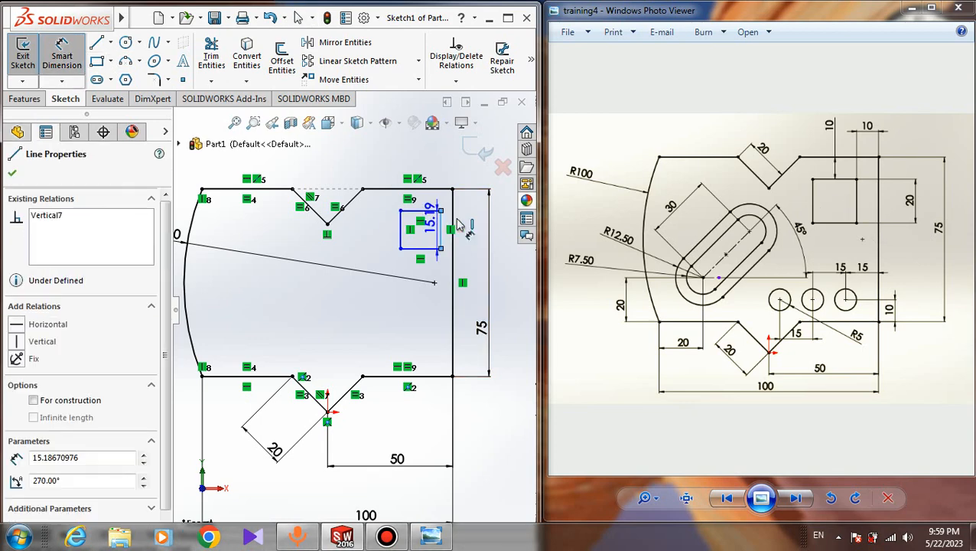
{"action": "left_click", "coordinate": [462, 220]}
{"action": "type", "text": "20"}
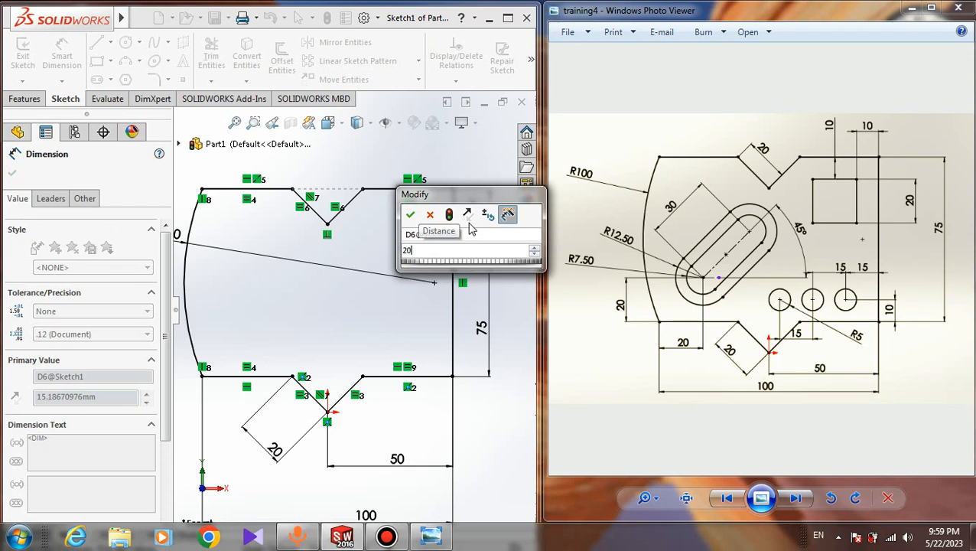
{"action": "key", "text": "Return"}
{"action": "scroll", "coordinate": [429, 213], "scroll_direction": "down", "scroll_amount": 2}
{"action": "key", "text": "Escape"}
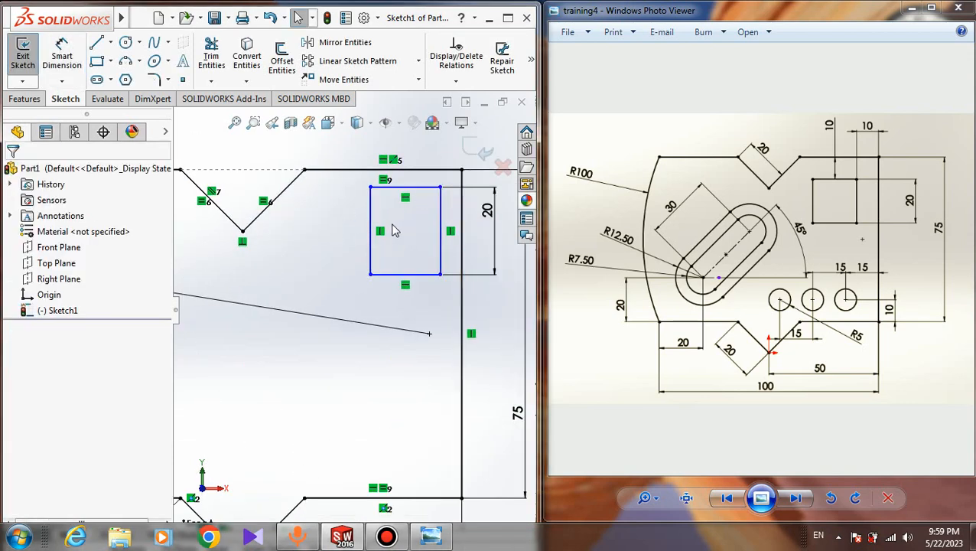
Add an Equal relation between the rectangle's bottom and right sides, and move the square slightly downward to test its freedom
{"action": "left_click", "coordinate": [428, 275]}
{"action": "left_click", "coordinate": [440, 256], "text": "ctrl"}
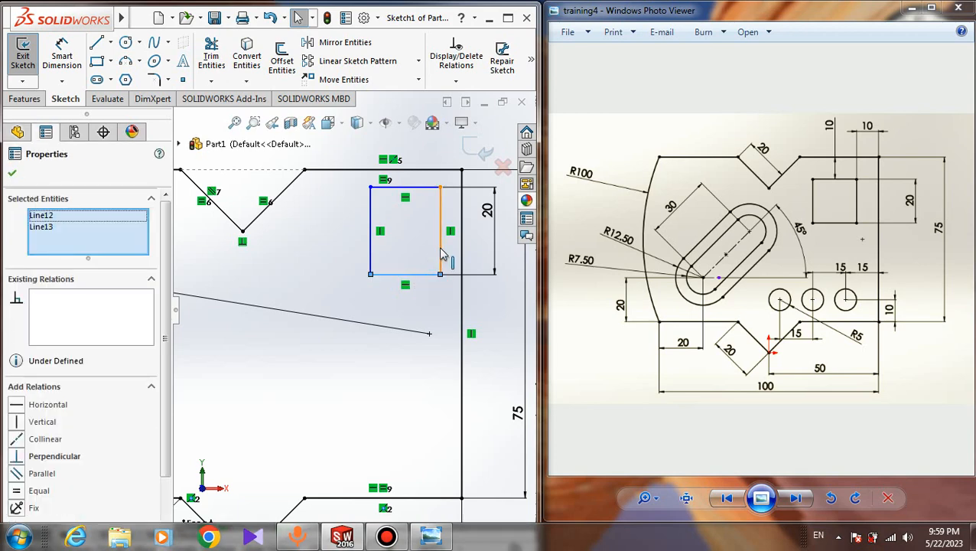
{"action": "left_click", "coordinate": [17, 490]}
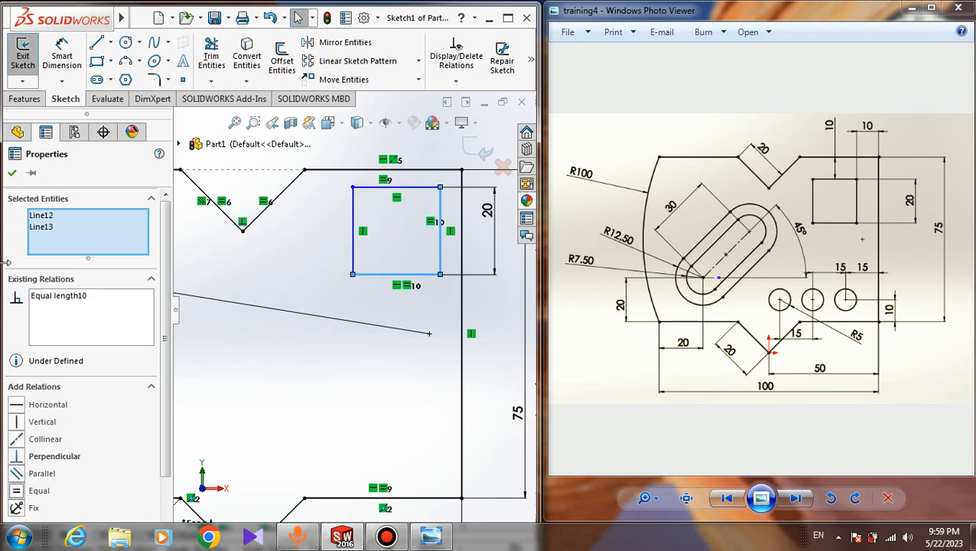
{"action": "left_click", "coordinate": [15, 174]}
{"action": "left_click_drag", "start_coordinate": [440, 274], "coordinate": [457, 298]}
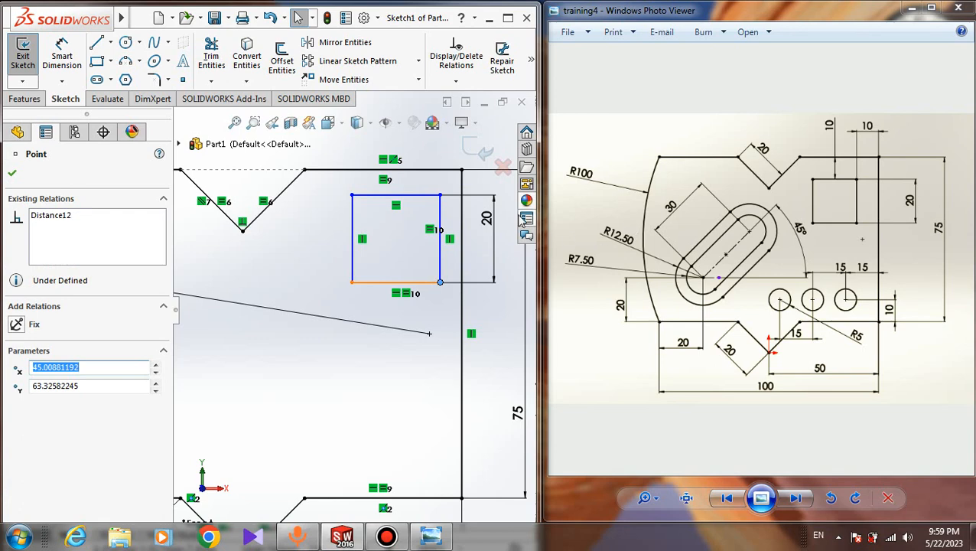
{"action": "key", "text": "Escape"}
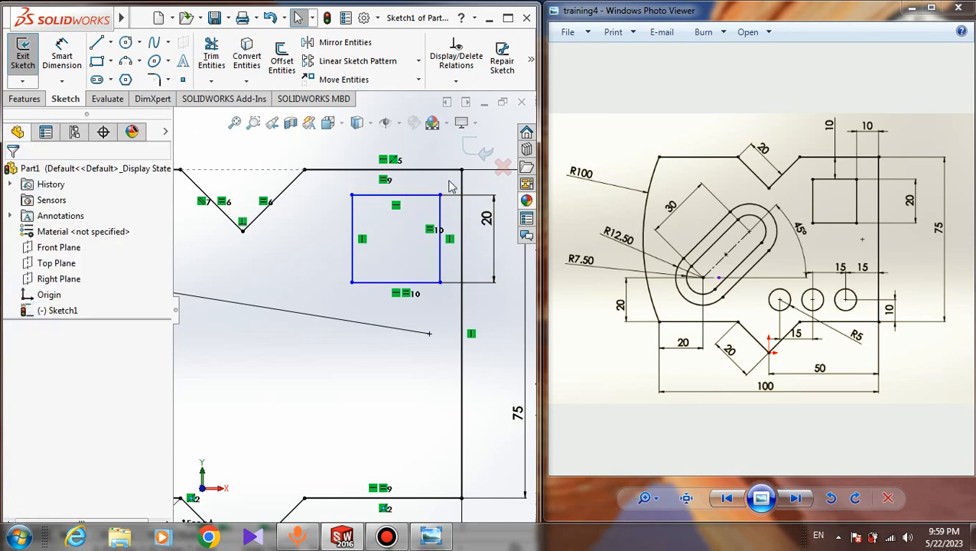
Dimension the horizontal distance between the square's upper-right corner and the outline's upper-right corner as 10 mm
{"action": "left_click", "coordinate": [63, 66]}
{"action": "left_click", "coordinate": [440, 195]}
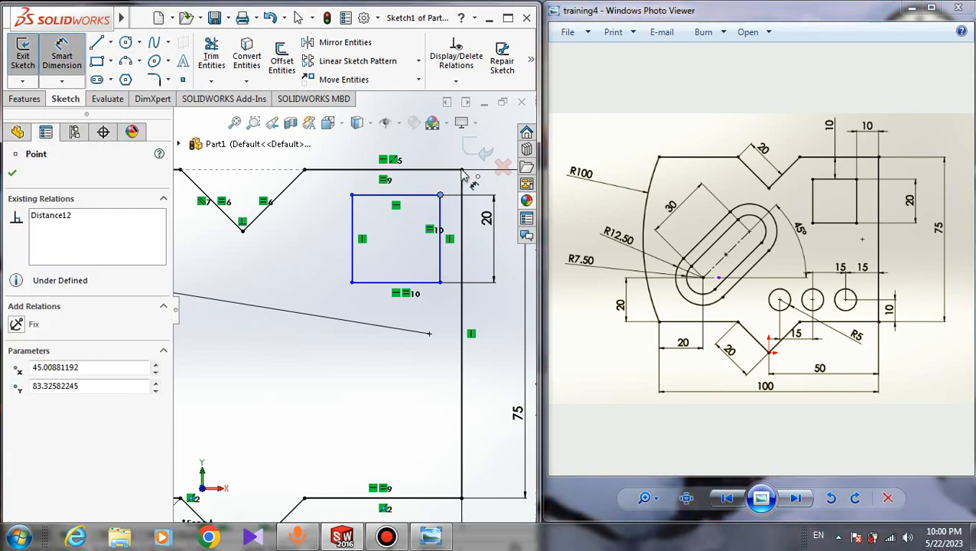
{"action": "left_click", "coordinate": [462, 170]}
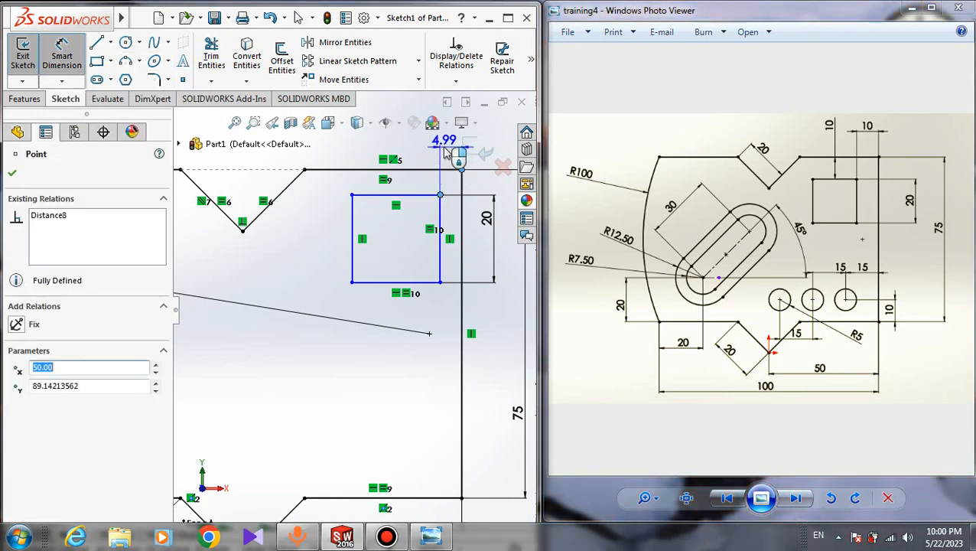
{"action": "left_click", "coordinate": [447, 150]}
{"action": "type", "text": "10"}
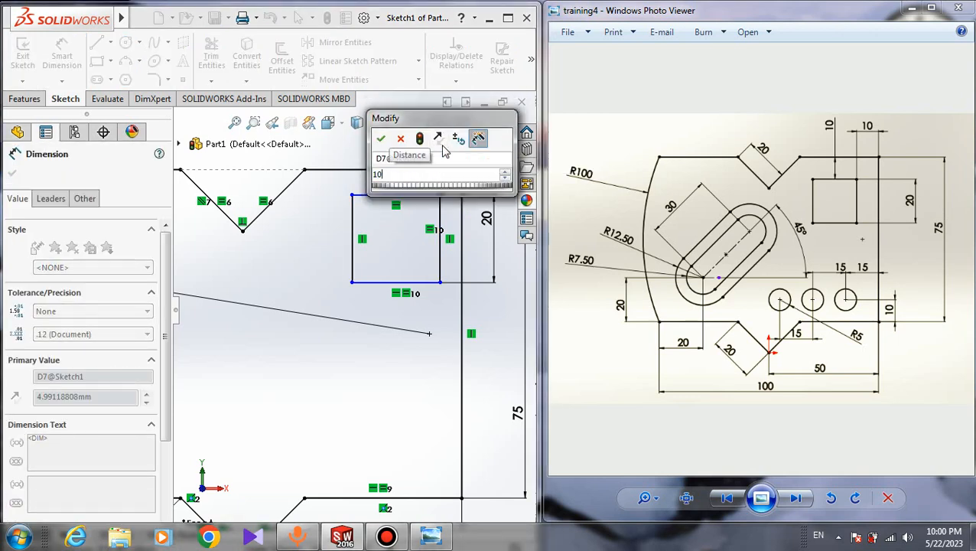
{"action": "key", "text": "Return"}
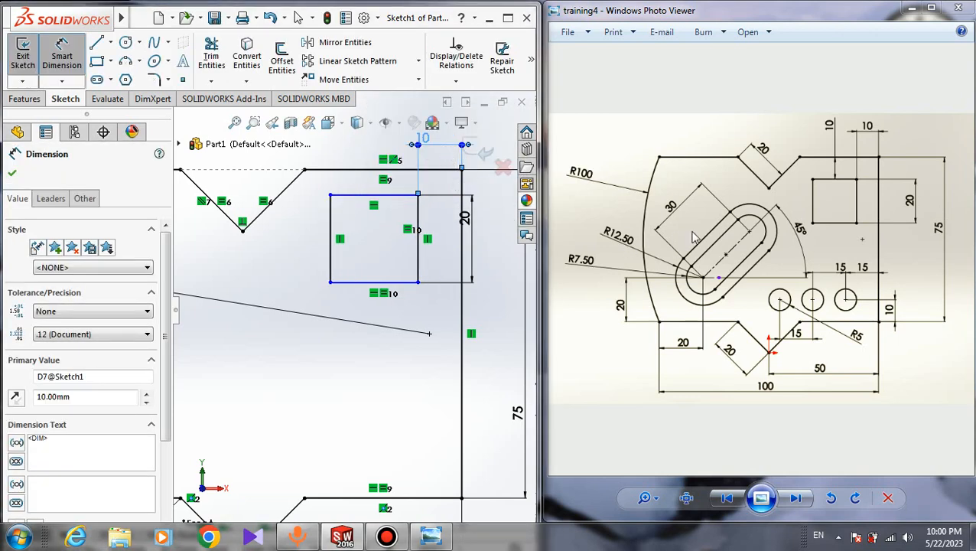
Dimension the vertical distance between the square's top side and the outline's upper-right horizontal edge as 10 mm
{"action": "left_click", "coordinate": [368, 200]}
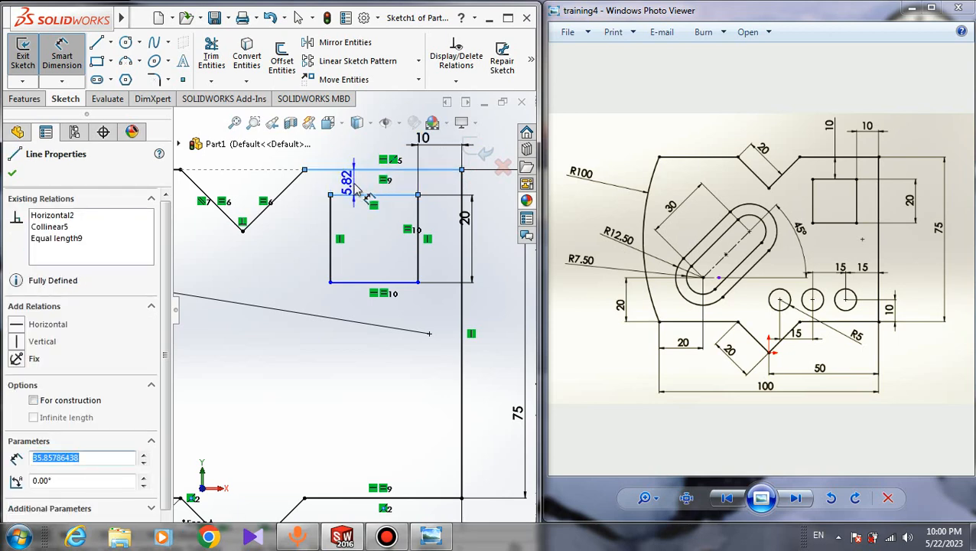
{"action": "left_click", "coordinate": [354, 189]}
{"action": "type", "text": "10"}
{"action": "key", "text": "Return"}
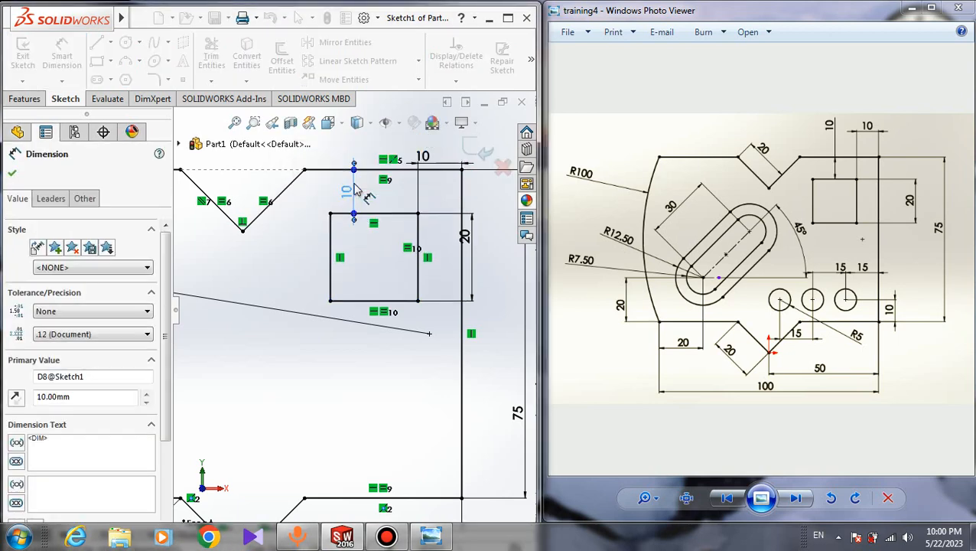
{"action": "key", "text": "Escape"}
{"action": "scroll", "coordinate": [357, 314], "scroll_direction": "up", "scroll_amount": 5}
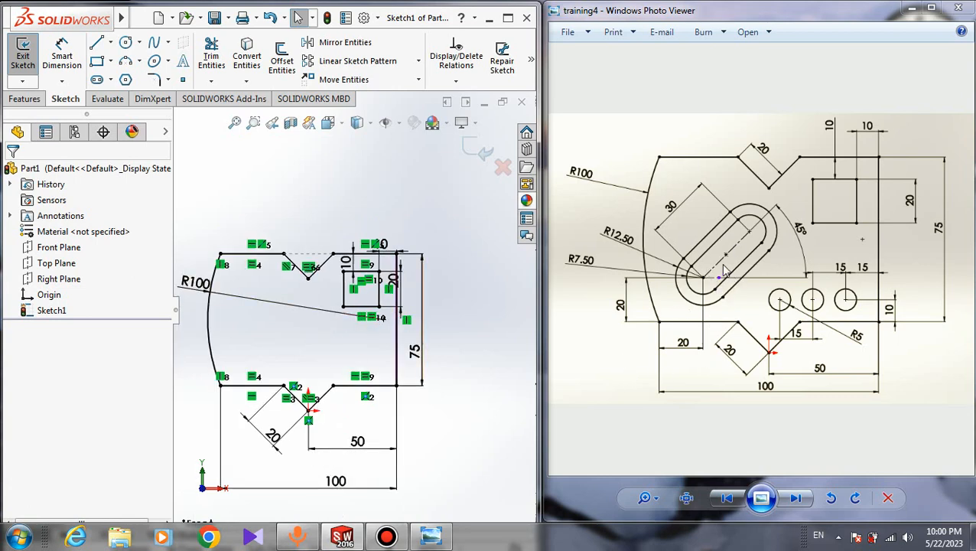
Sketch a straight slot rising diagonally to the right above the lower notch, about 27 mm between its arc centers
{"action": "left_click", "coordinate": [97, 81]}
{"action": "scroll", "coordinate": [287, 367], "scroll_direction": "down", "scroll_amount": 5}
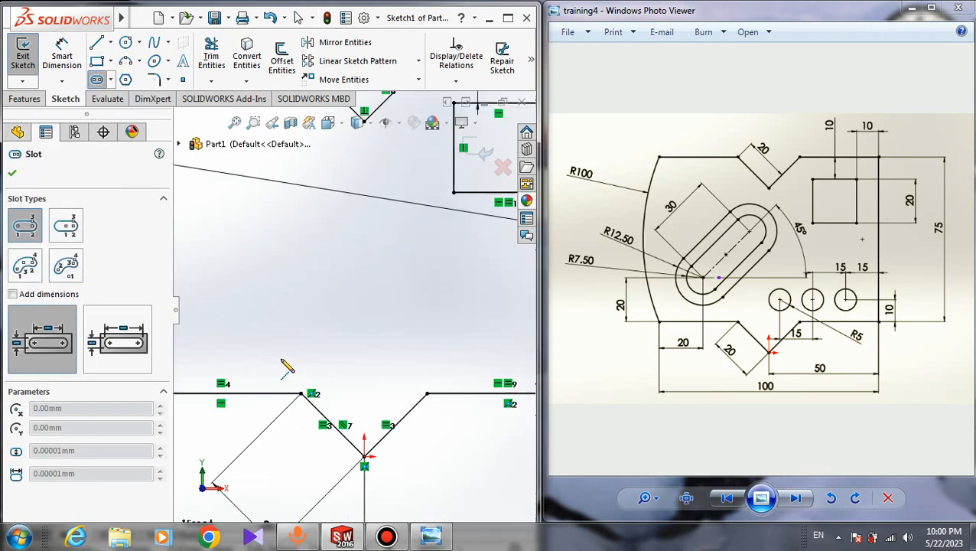
{"action": "left_click", "coordinate": [263, 300]}
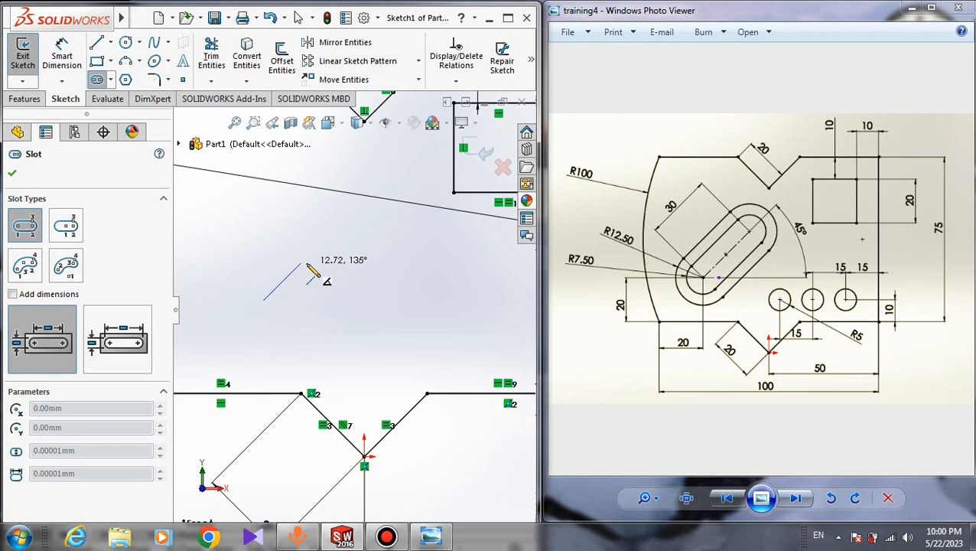
{"action": "left_click", "coordinate": [344, 213]}
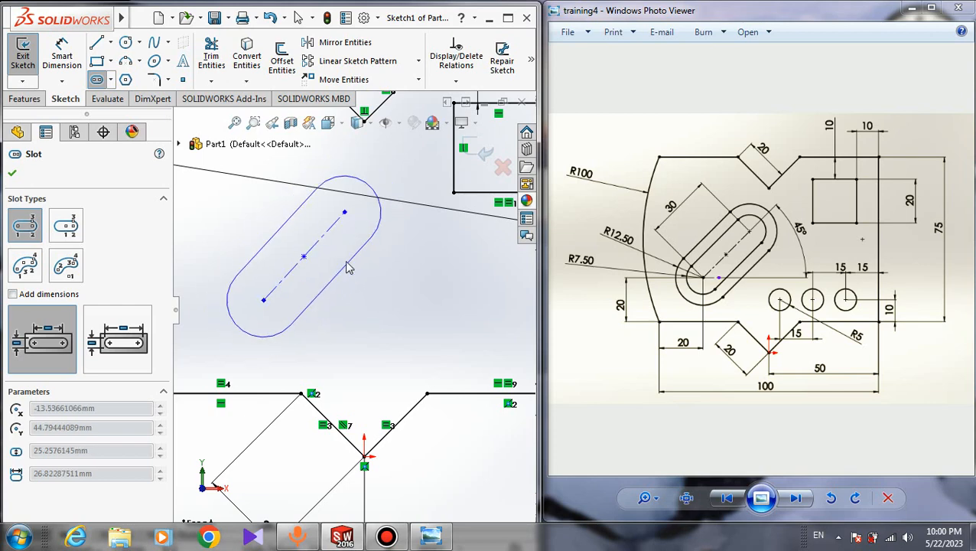
{"action": "left_click", "coordinate": [346, 266]}
{"action": "key", "text": "Escape"}
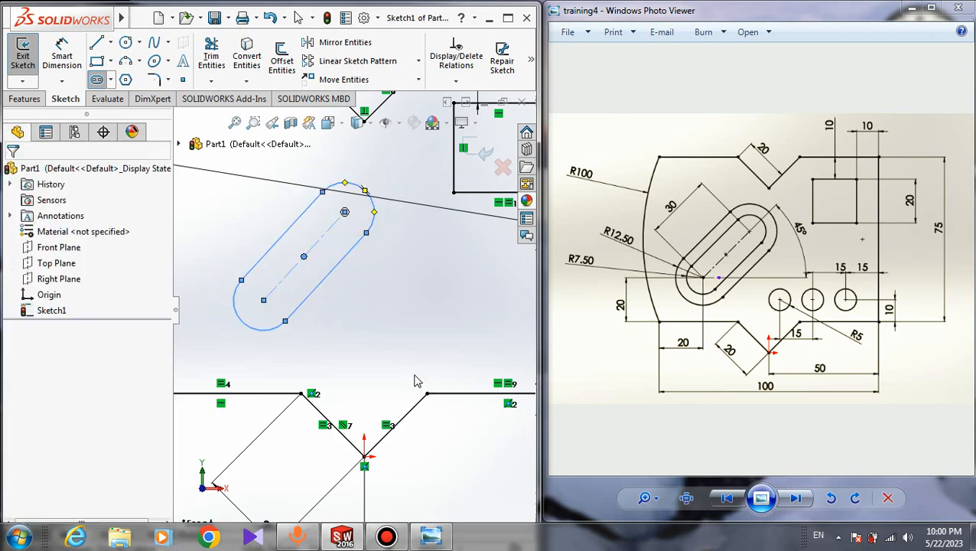
{"action": "key", "text": "Escape"}
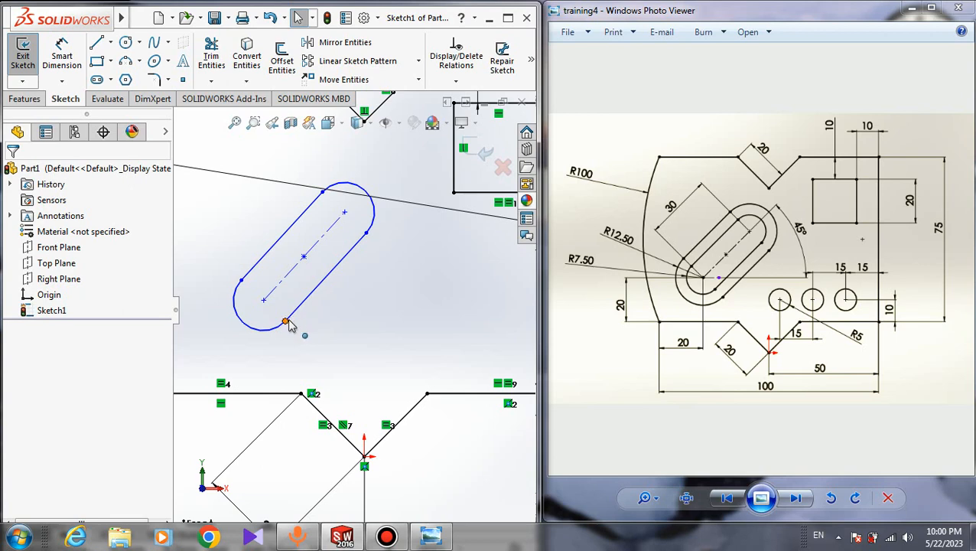
Dimension the distance between the diagonal slot's arc centers as 30 mm
{"action": "key", "text": "f"}
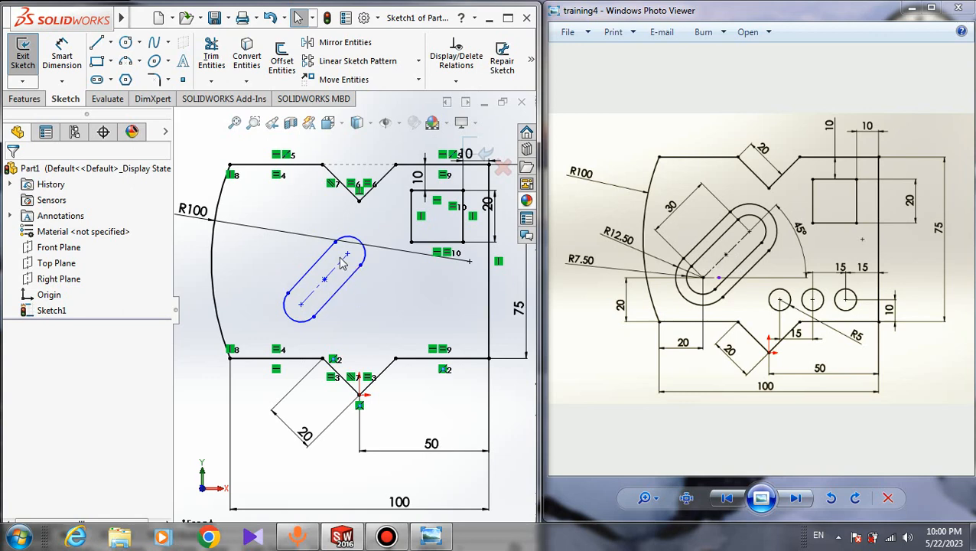
{"action": "left_click", "coordinate": [60, 55]}
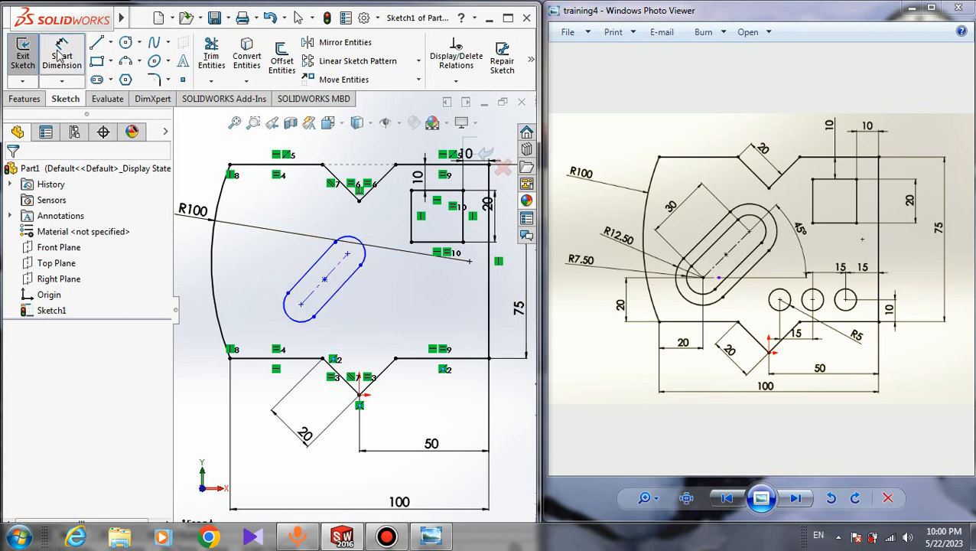
{"action": "left_click", "coordinate": [325, 277]}
{"action": "left_click", "coordinate": [283, 252]}
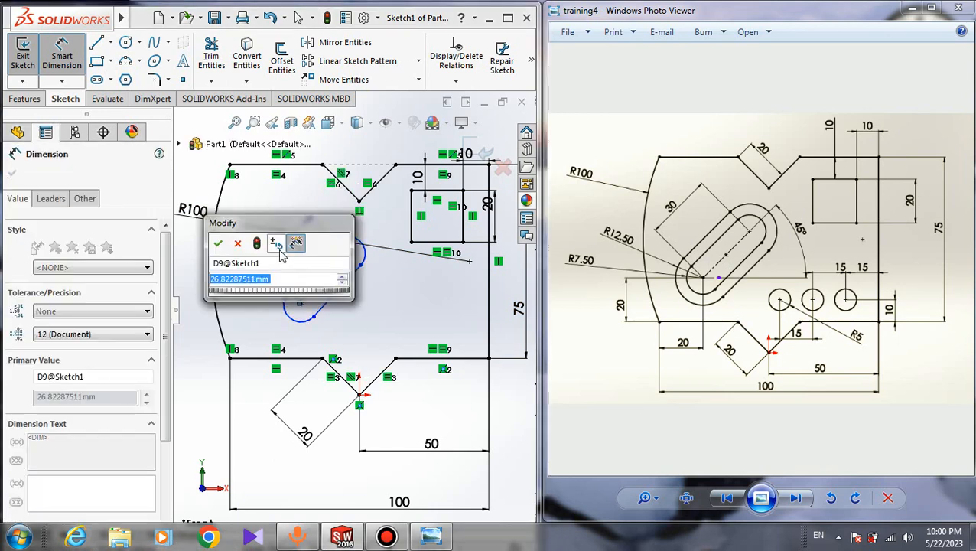
{"action": "type", "text": "30"}
{"action": "key", "text": "Return"}
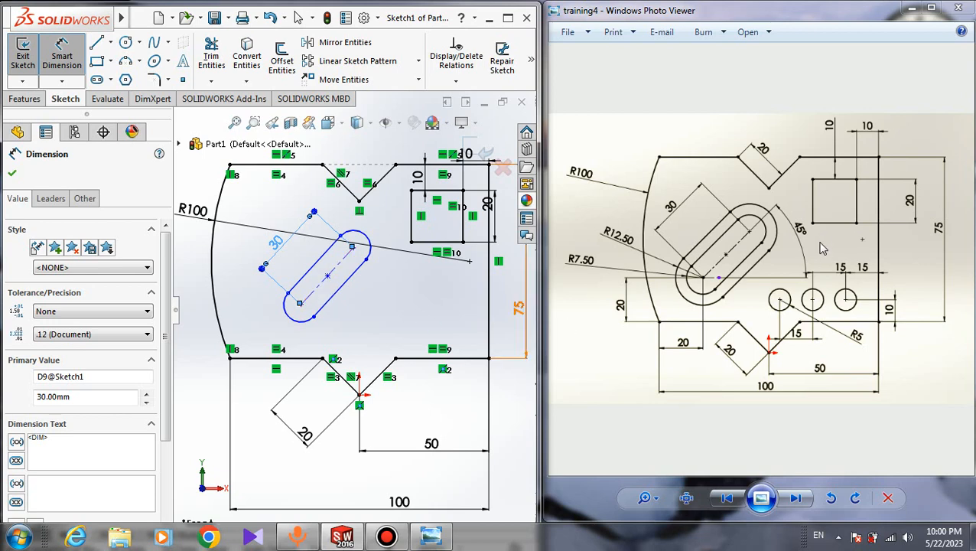
{"action": "key", "text": "Escape"}
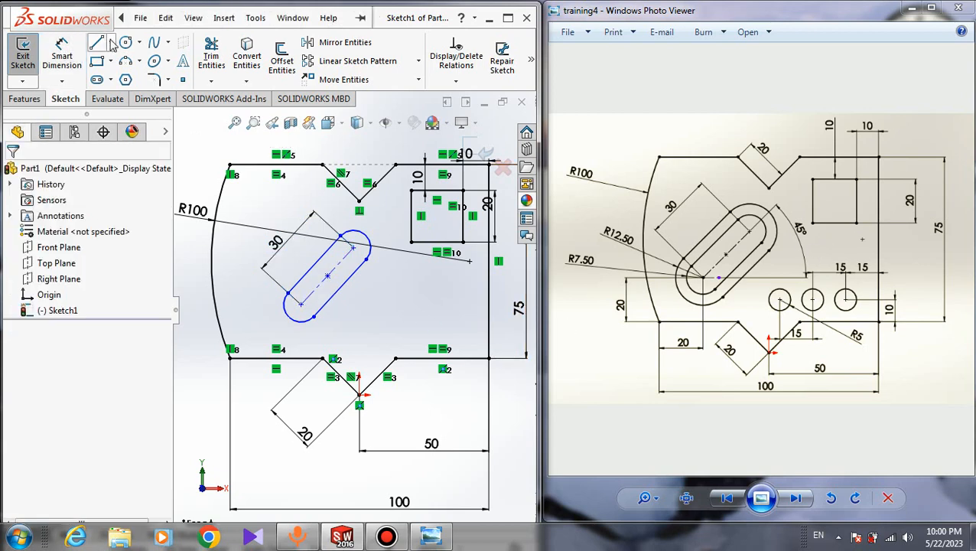
Sketch a horizontal centerline about 32 mm long, running rightward from the slot's lower arc center
{"action": "left_click", "coordinate": [113, 43]}
{"action": "left_click", "coordinate": [137, 75]}
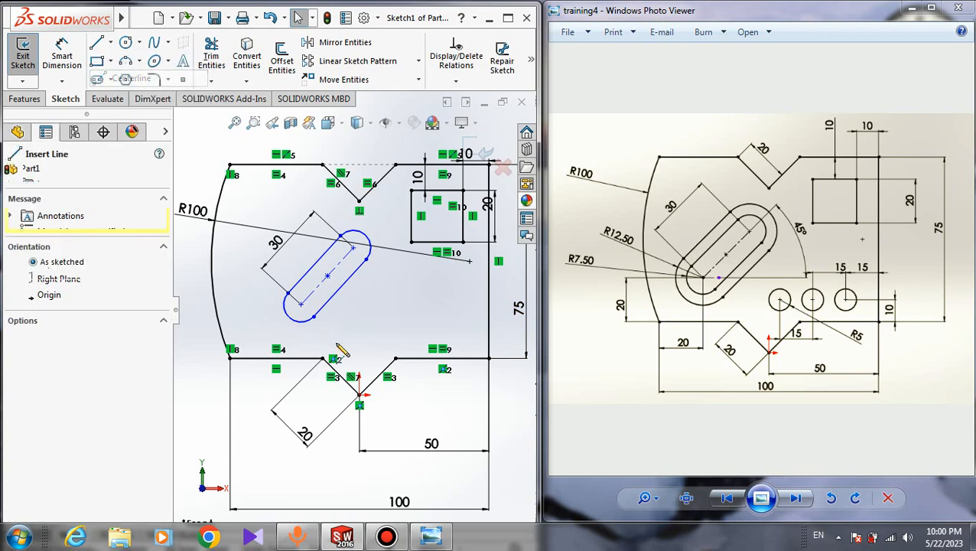
{"action": "left_click", "coordinate": [301, 304]}
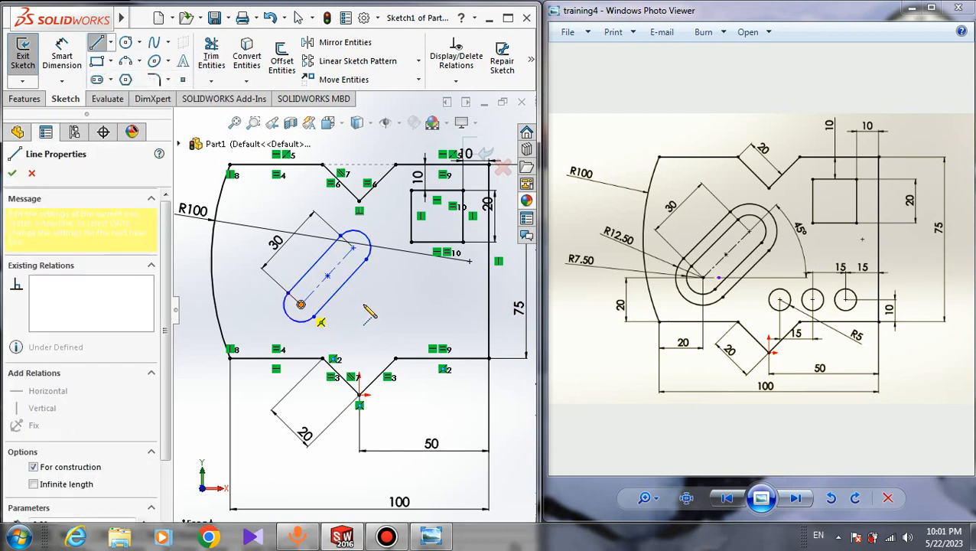
{"action": "left_click", "coordinate": [384, 305]}
{"action": "key", "text": "Escape"}
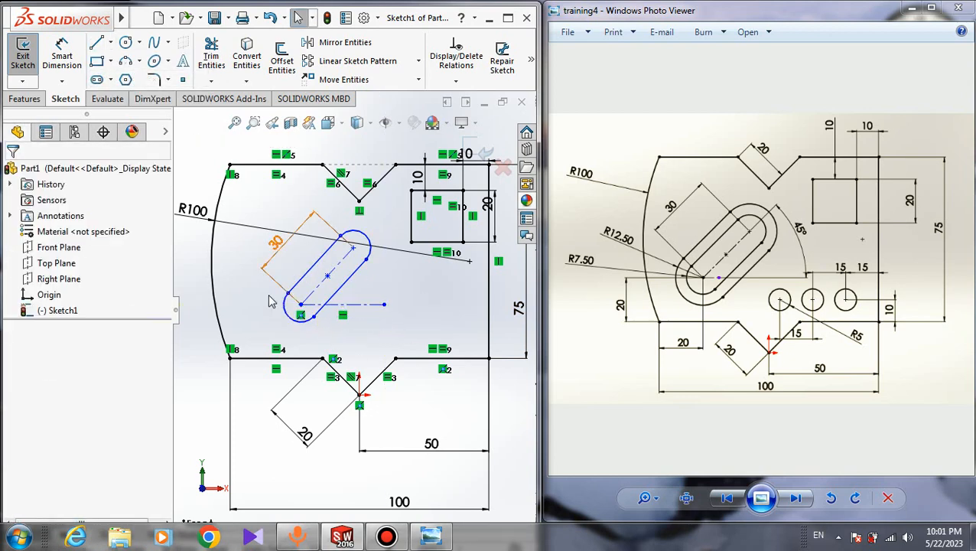
Dimension the angle between the horizontal centerline and the slot's axis as 45 degrees
{"action": "left_click", "coordinate": [63, 60]}
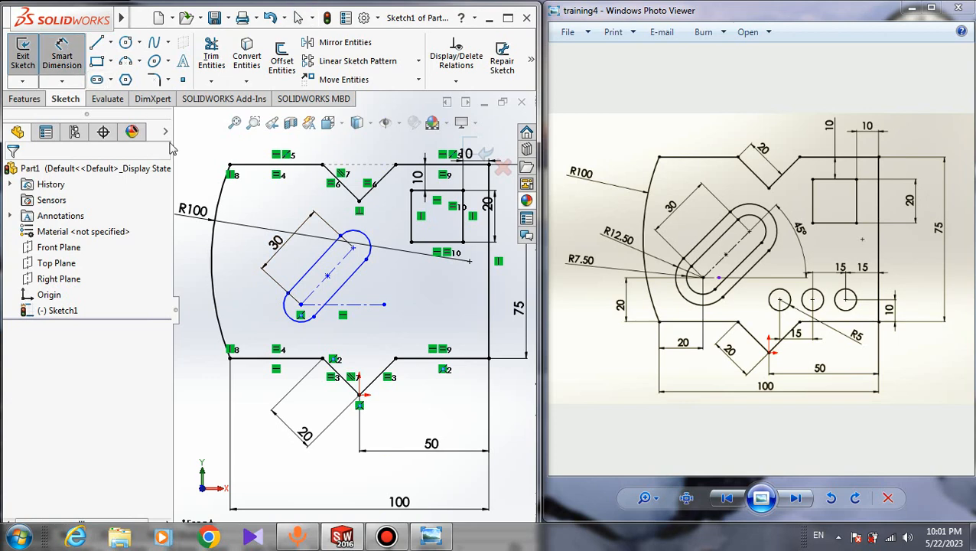
{"action": "left_click", "coordinate": [348, 304]}
{"action": "left_click", "coordinate": [327, 277]}
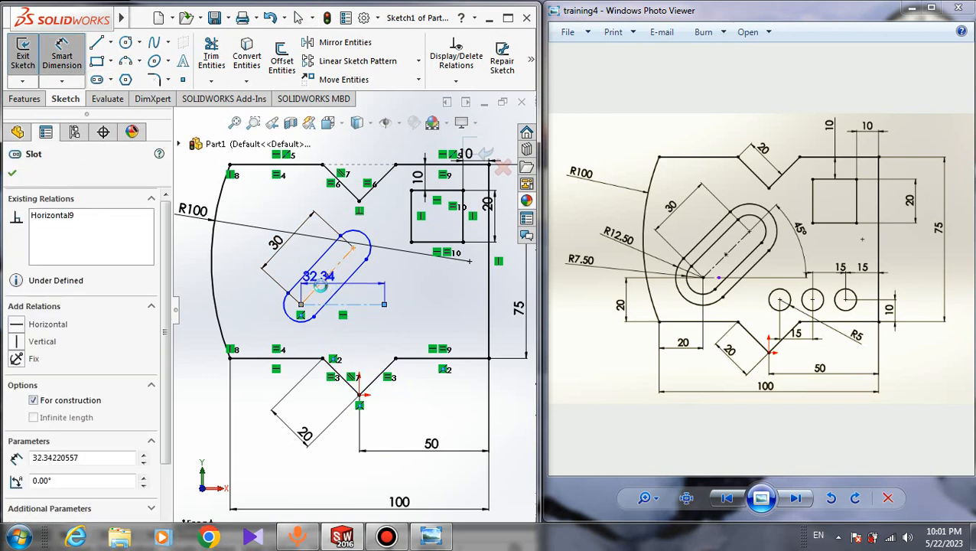
{"action": "left_click", "coordinate": [332, 285]}
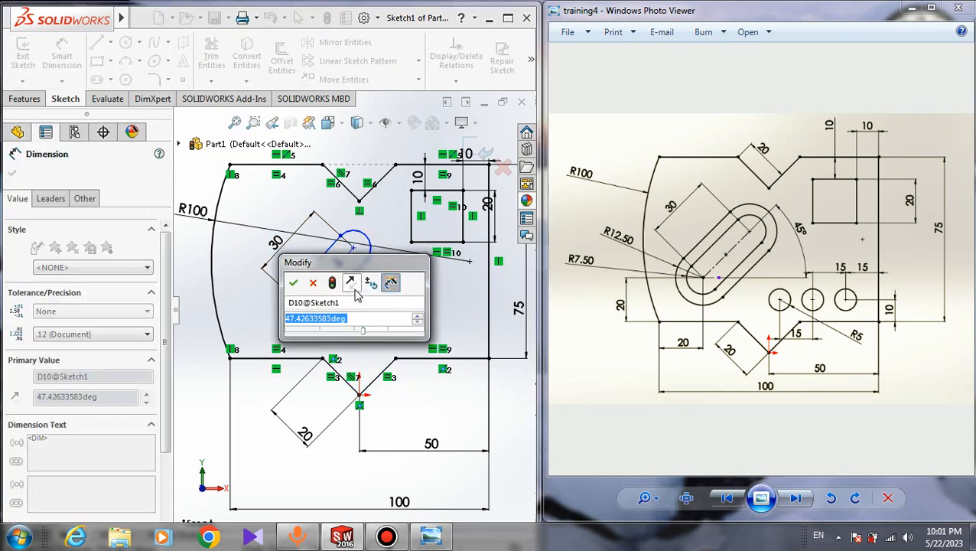
{"action": "type", "text": "45"}
{"action": "key", "text": "Return"}
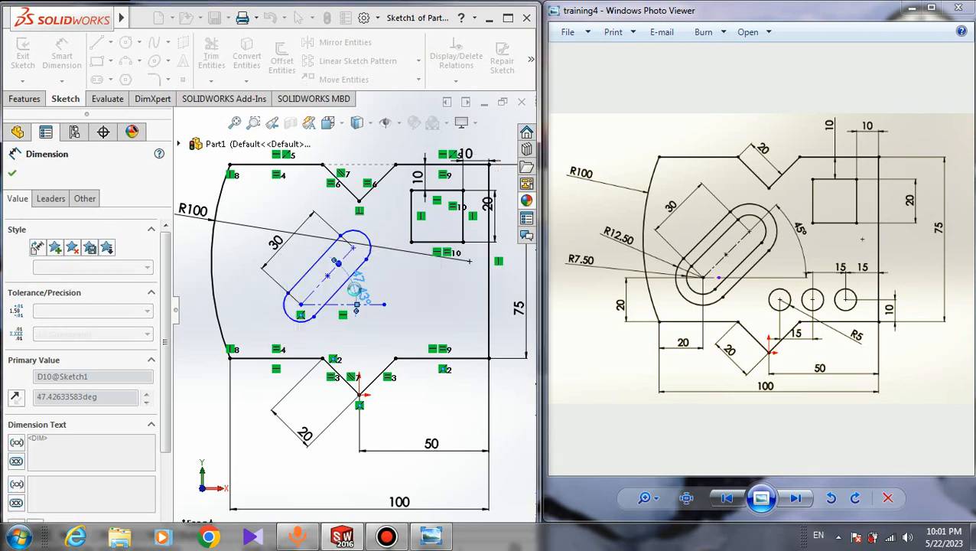
{"action": "key", "text": "Escape"}
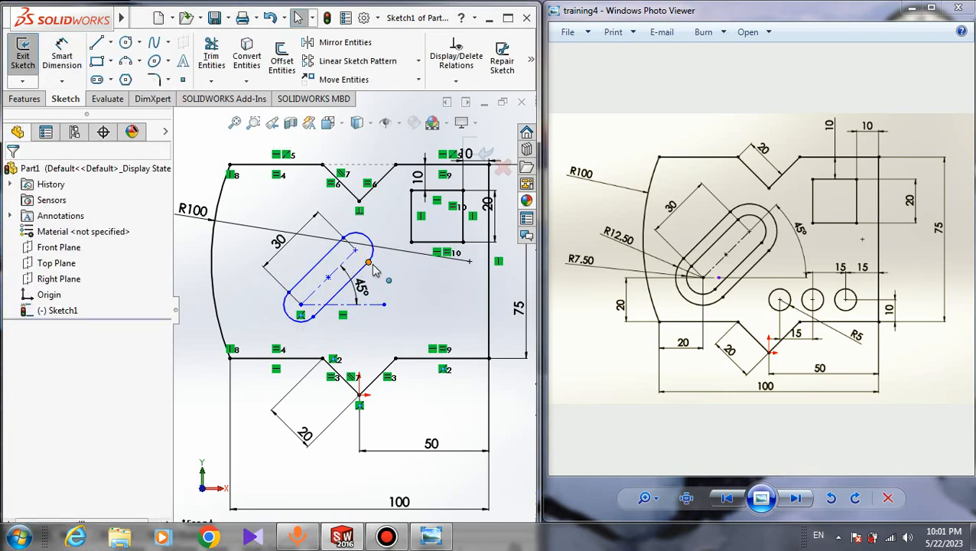
Shift the slot slightly to test its freedom, and dimension its lower arc center 20 mm vertically from the outline's lower-left corner
{"action": "left_click_drag", "start_coordinate": [374, 270], "coordinate": [353, 281]}
{"action": "left_click", "coordinate": [432, 338]}
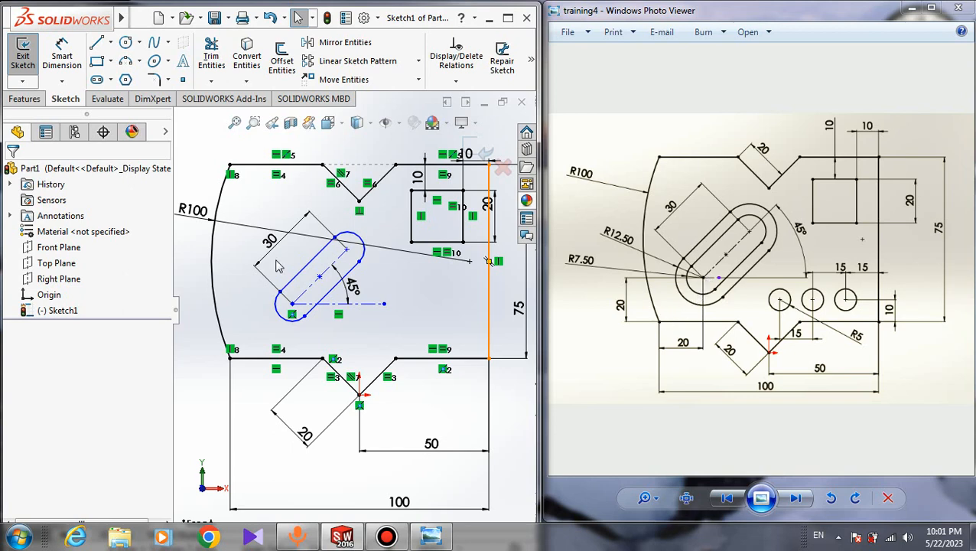
{"action": "left_click", "coordinate": [62, 57]}
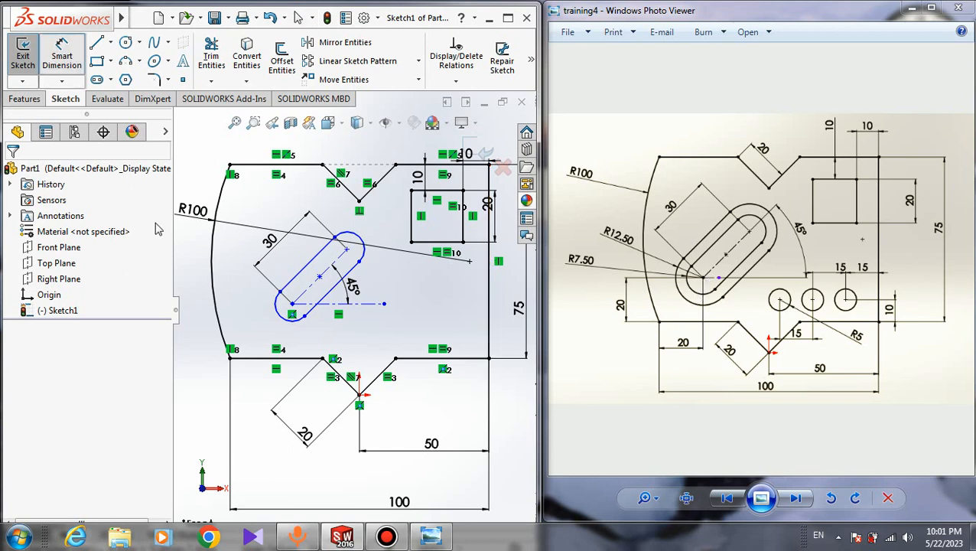
{"action": "left_click", "coordinate": [303, 314]}
{"action": "left_click", "coordinate": [230, 358]}
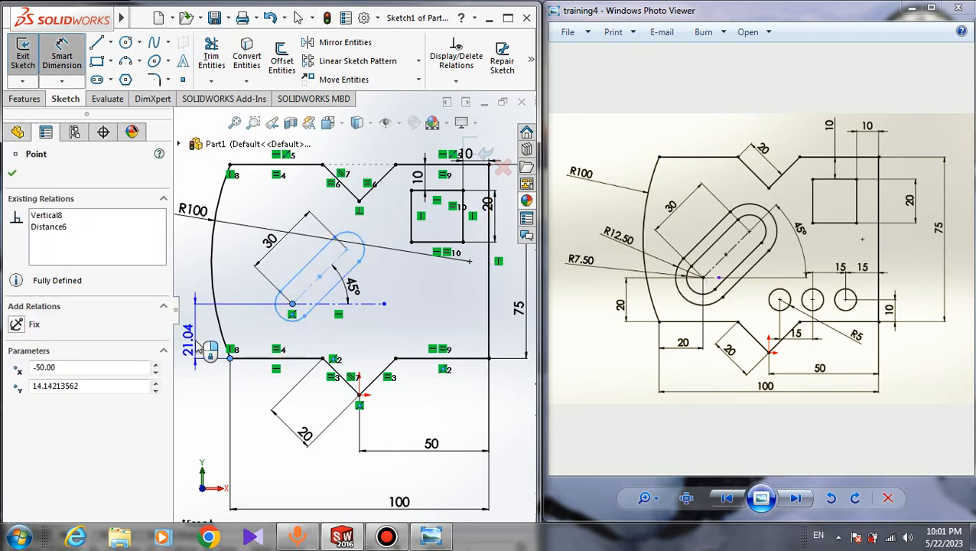
{"action": "left_click", "coordinate": [196, 347]}
{"action": "type", "text": "20"}
{"action": "key", "text": "Return"}
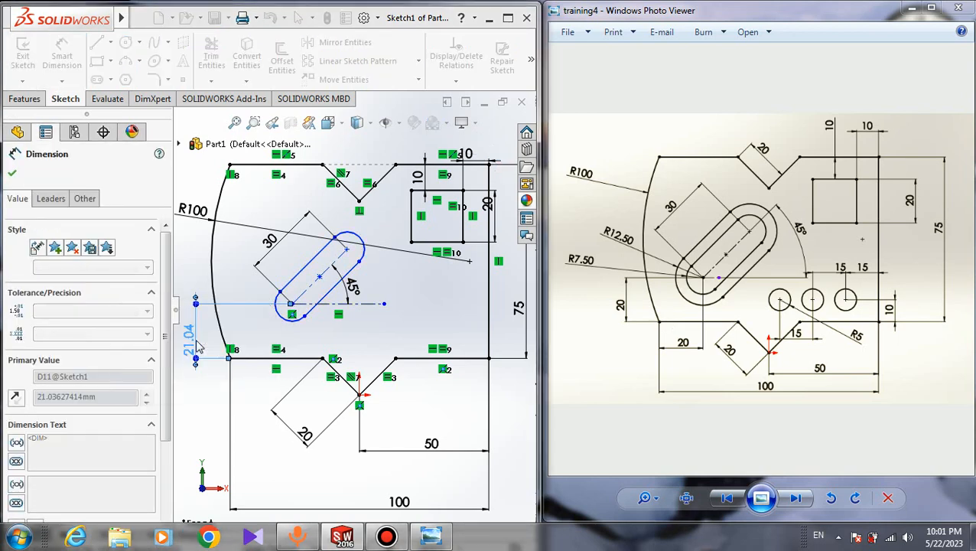
{"action": "key", "text": "Escape"}
{"action": "key", "text": "Escape"}
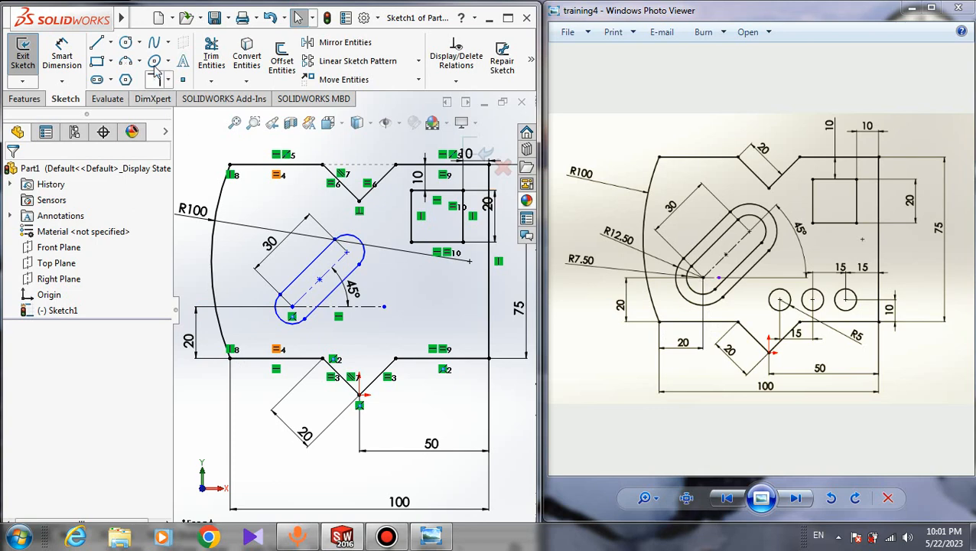
Dimension the horizontal distance between the slot's lower arc center and the outline's lower-left corner as 20 mm
{"action": "left_click", "coordinate": [62, 57]}
{"action": "left_click", "coordinate": [292, 308]}
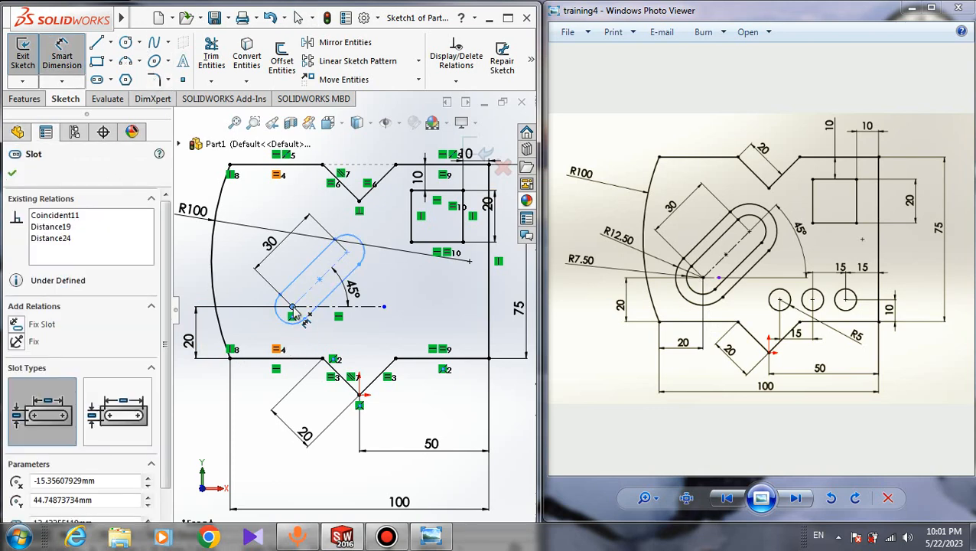
{"action": "left_click", "coordinate": [229, 357]}
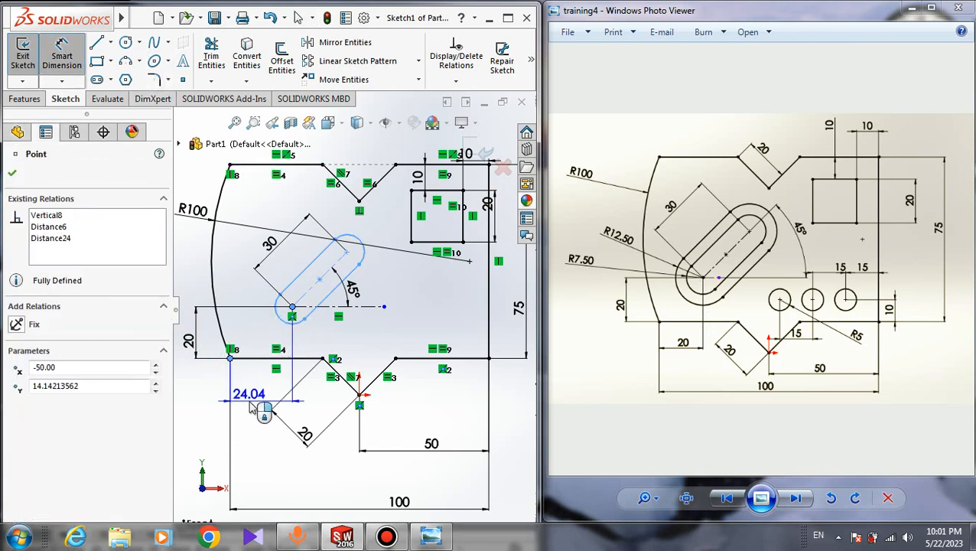
{"action": "left_click", "coordinate": [252, 408]}
{"action": "type", "text": "20"}
{"action": "key", "text": "Return"}
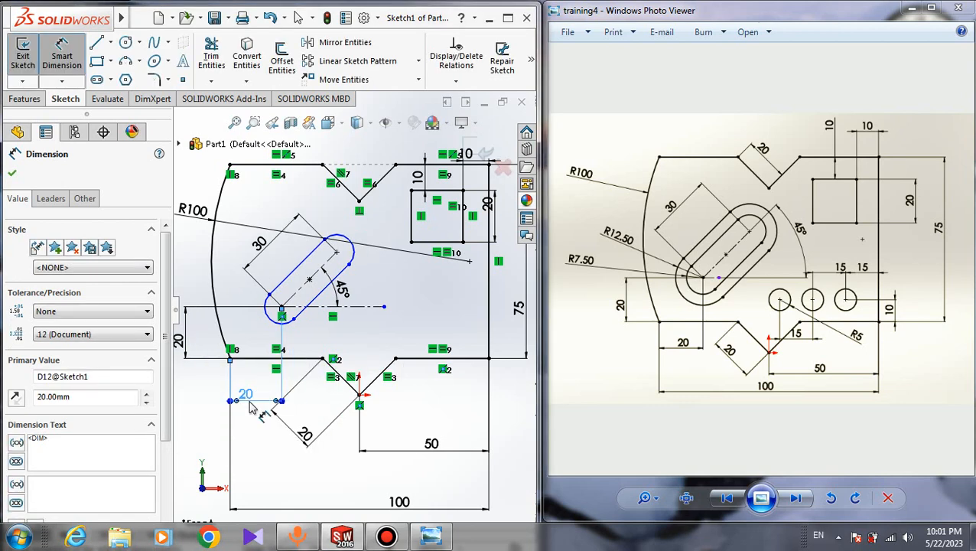
{"action": "key", "text": "Escape"}
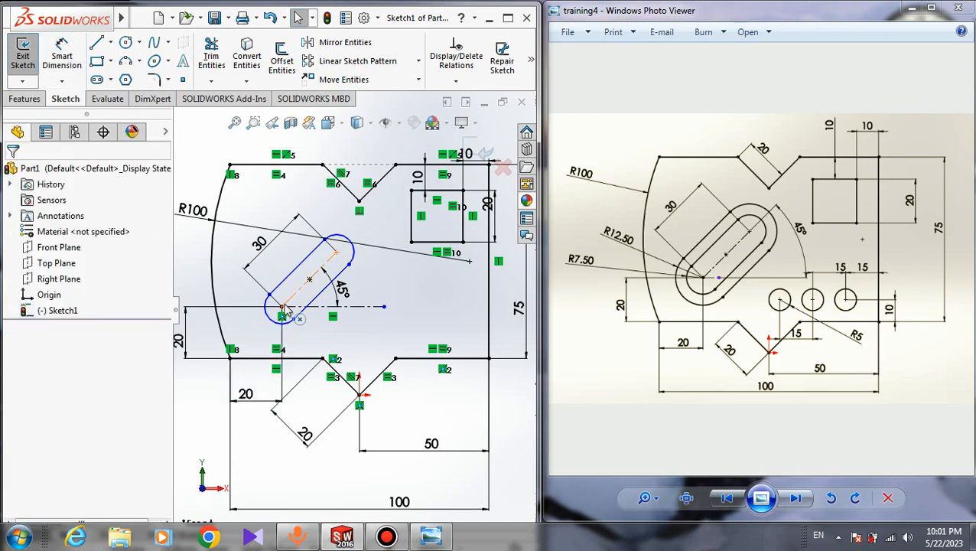
Test the slot's remaining freedom by widening it to an end radius of about 11.8 mm
{"action": "left_click", "coordinate": [316, 297]}
{"action": "key", "text": "Escape"}
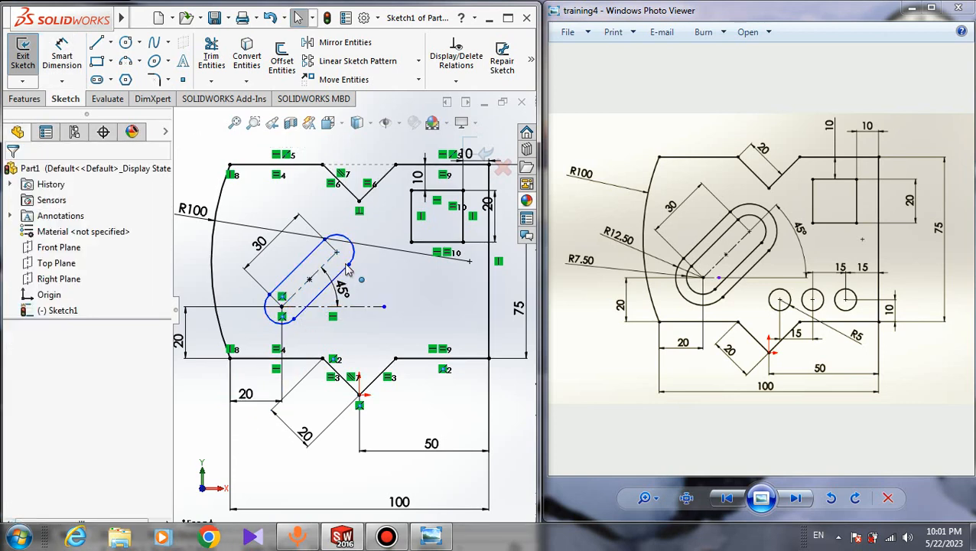
{"action": "mouse_move", "coordinate": [349, 265]}
{"action": "left_mouse_down"}
{"action": "mouse_move", "coordinate": [366, 298]}
{"action": "mouse_move", "coordinate": [359, 273]}
{"action": "left_mouse_up"}
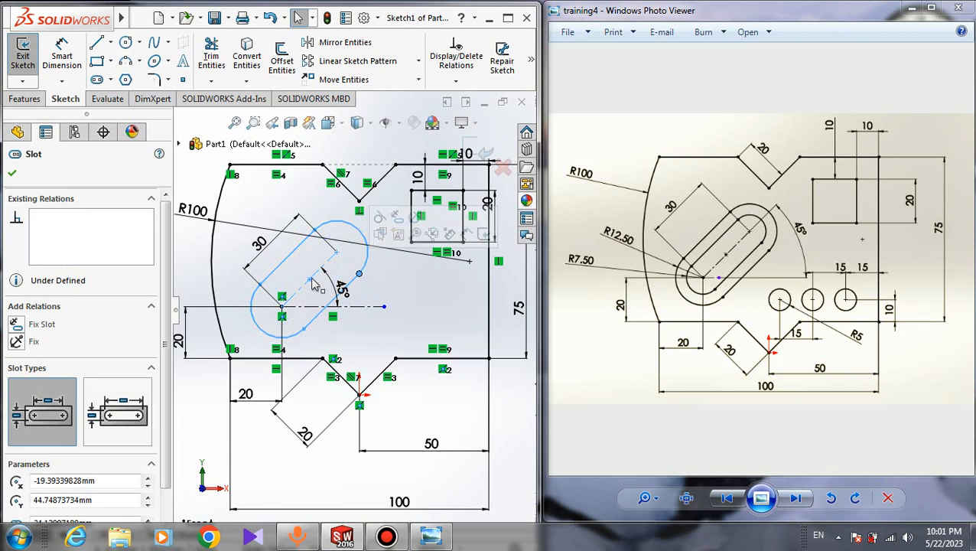
{"action": "key", "text": "Escape"}
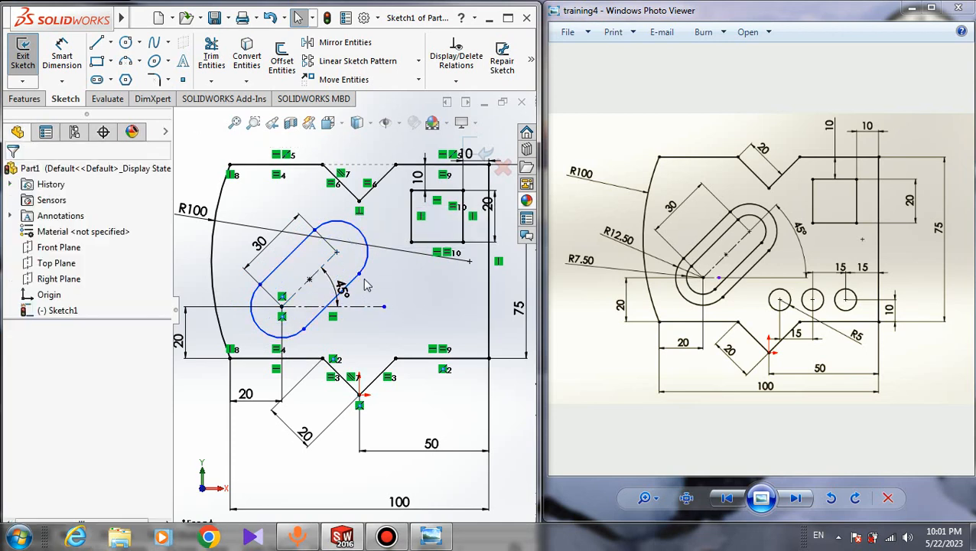
{"action": "mouse_move", "coordinate": [361, 274]}
{"action": "left_mouse_down"}
{"action": "mouse_move", "coordinate": [348, 276]}
{"action": "mouse_move", "coordinate": [359, 284]}
{"action": "left_mouse_up"}
{"action": "key", "text": "Escape"}
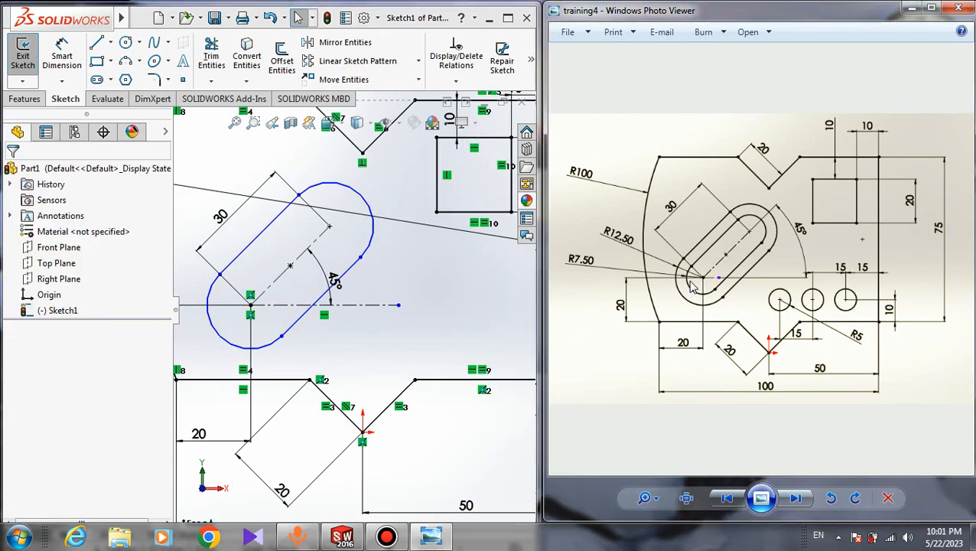
Check the slot radii in the reference drawing and dimension the slot's lower end arc with a 7.5 mm radius
{"action": "scroll", "coordinate": [688, 289], "scroll_direction": "up", "scroll_amount": 3}
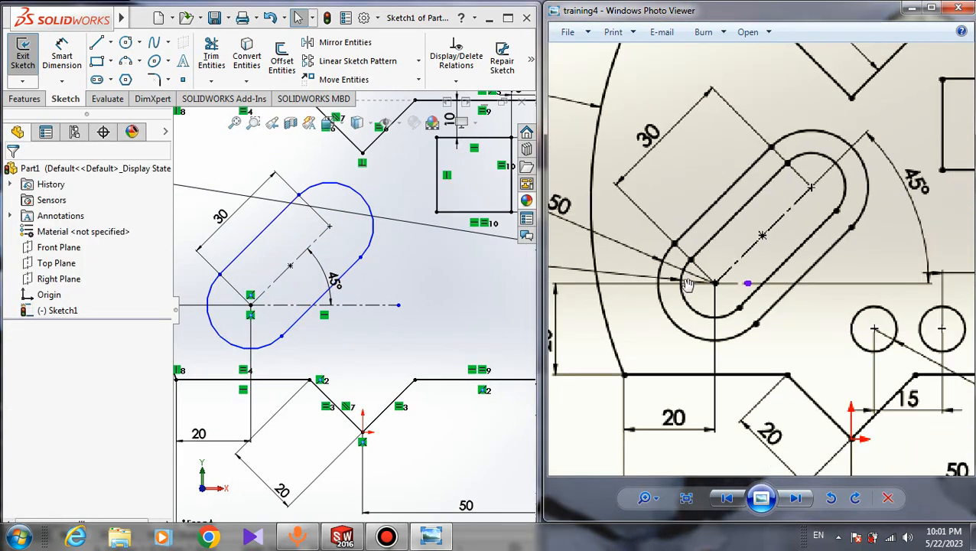
{"action": "scroll", "coordinate": [699, 265], "scroll_direction": "up", "scroll_amount": 1}
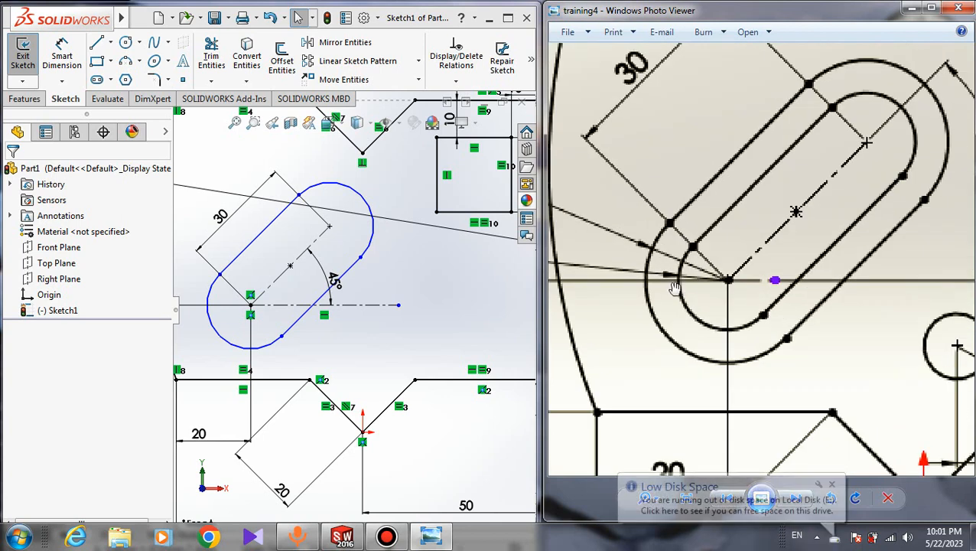
{"action": "scroll", "coordinate": [673, 274], "scroll_direction": "up", "scroll_amount": 1}
{"action": "scroll", "coordinate": [673, 274], "scroll_direction": "down", "scroll_amount": 5}
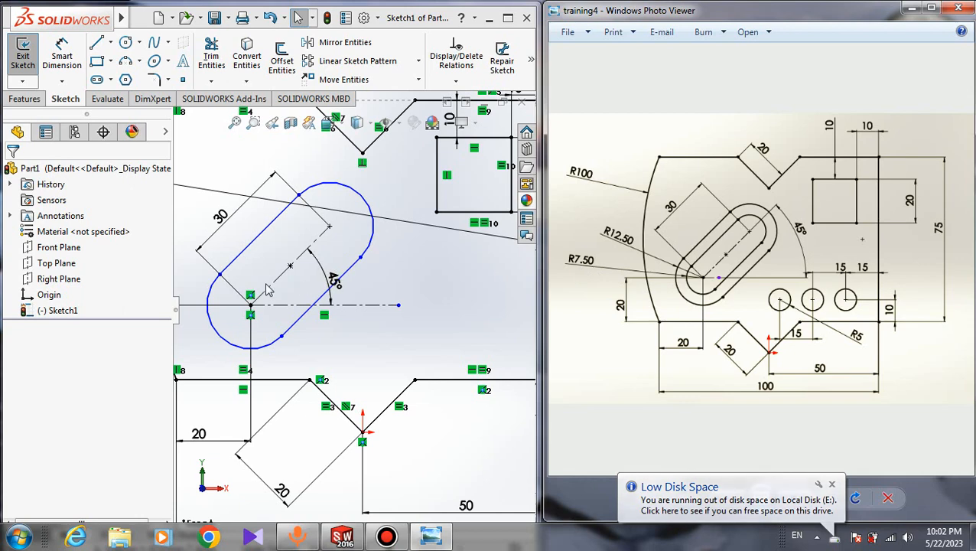
{"action": "left_click", "coordinate": [61, 58]}
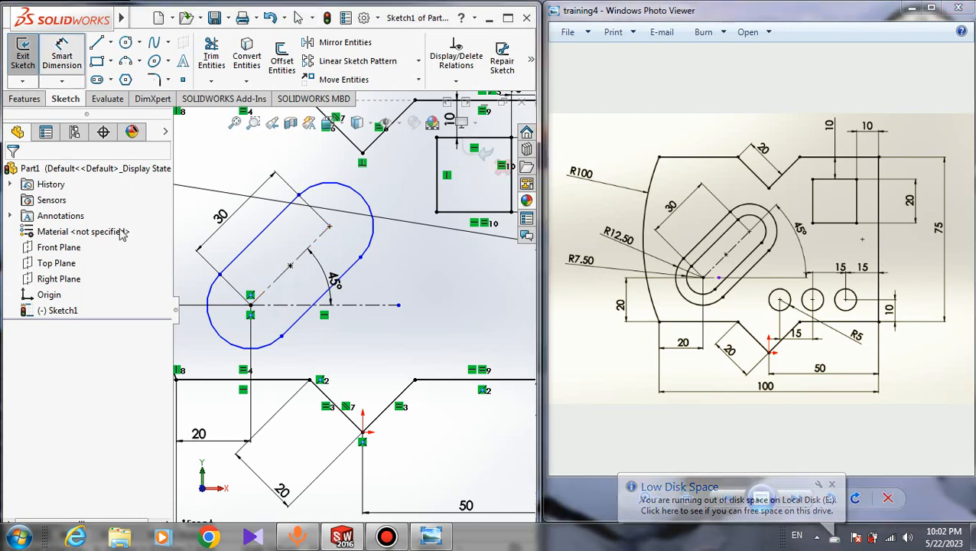
{"action": "left_click", "coordinate": [217, 328]}
{"action": "left_click", "coordinate": [203, 406]}
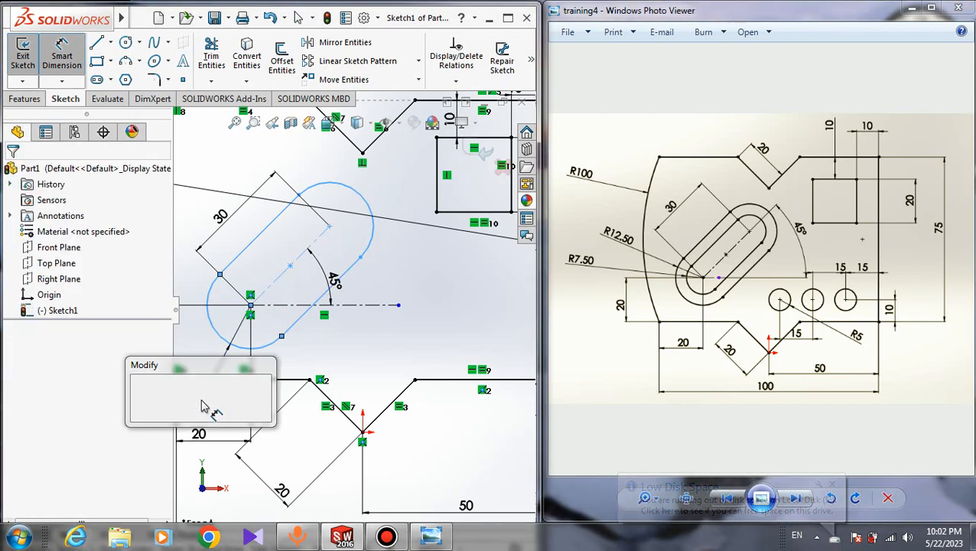
{"action": "type", "text": "7.5"}
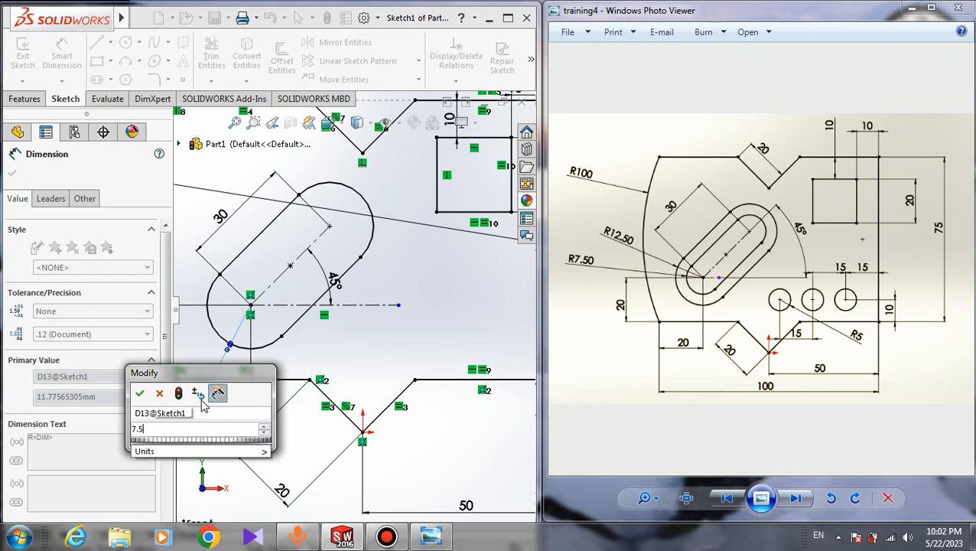
{"action": "key", "text": "Return"}
{"action": "key", "text": "Escape"}
{"action": "key", "text": "f"}
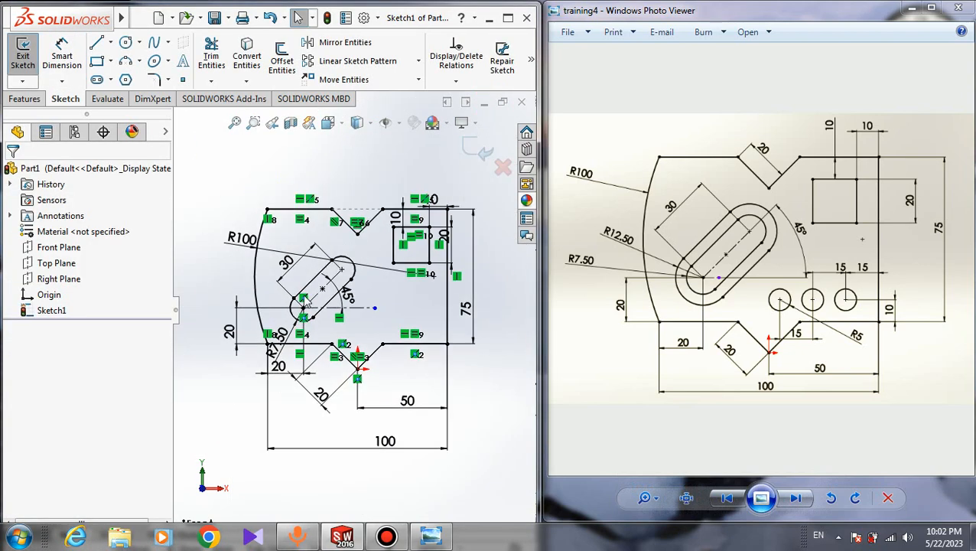
{"action": "left_click", "coordinate": [352, 287]}
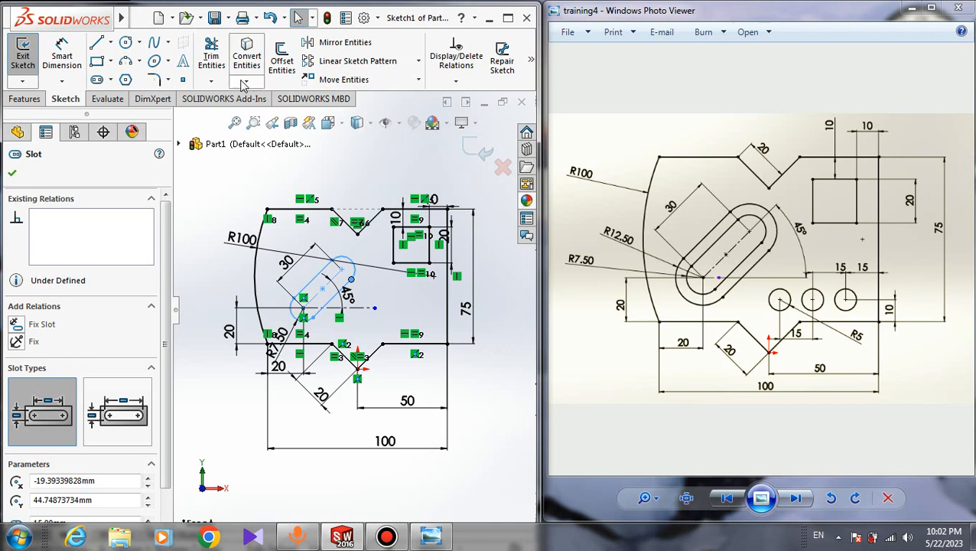
{"action": "key", "text": "Escape"}
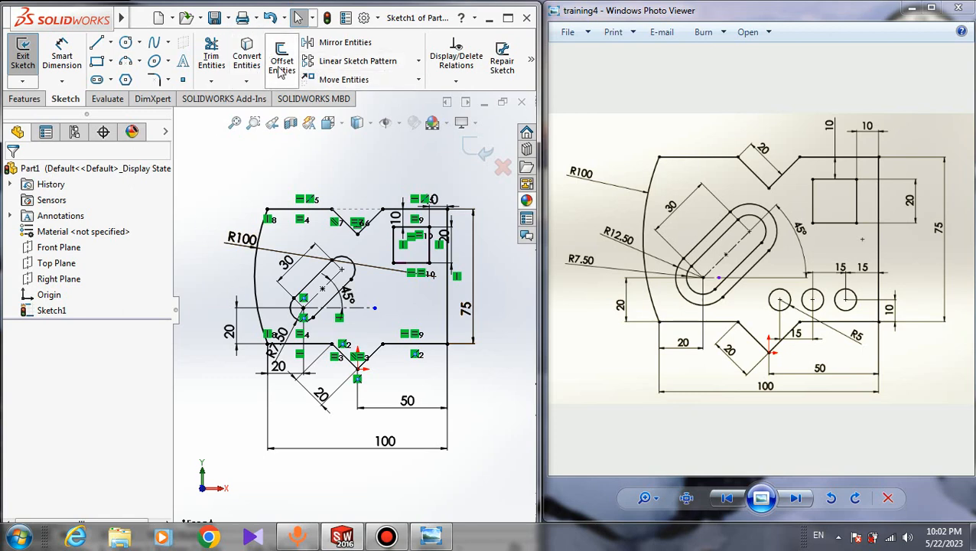
Sketch a straight slot around the existing angled slot, sharing its two arc centers, with an end radius of about 13 mm
{"action": "left_click", "coordinate": [339, 316]}
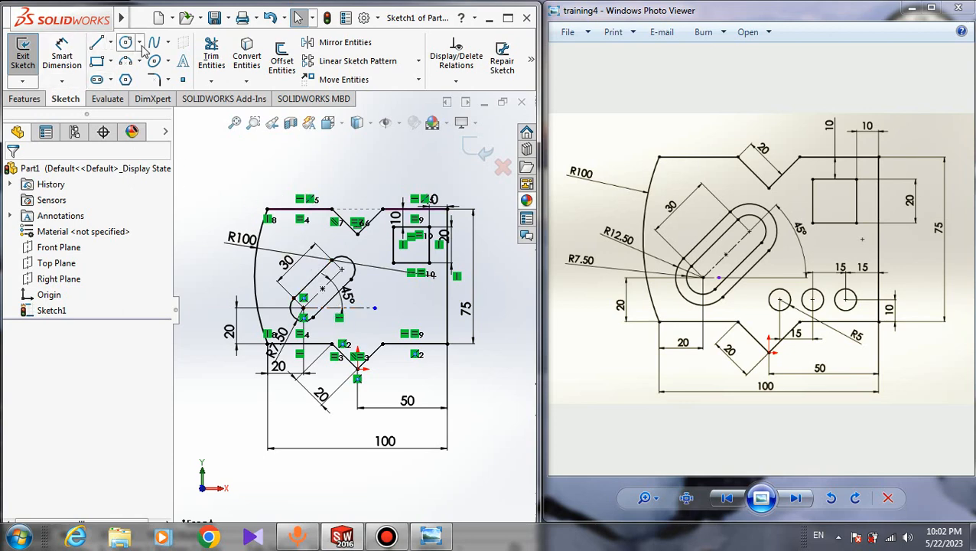
{"action": "left_click", "coordinate": [98, 81]}
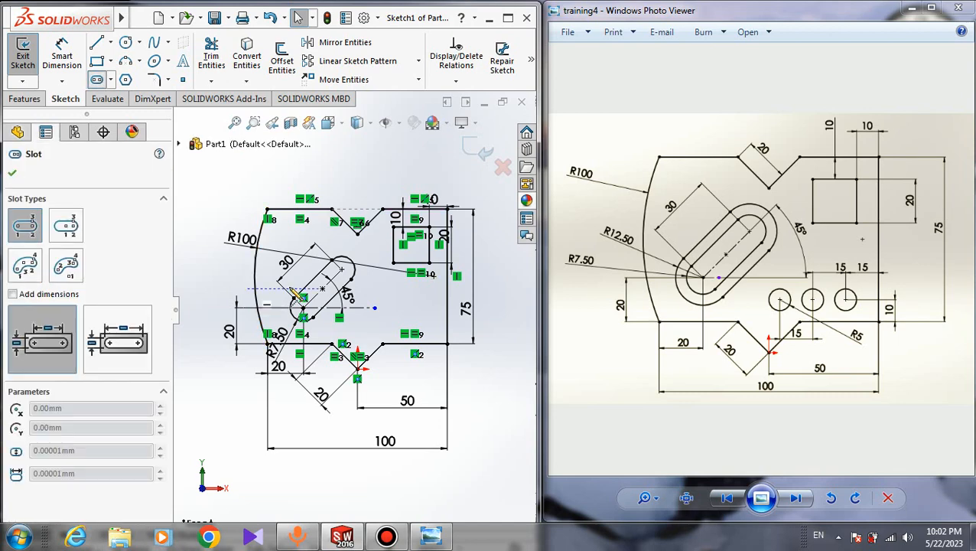
{"action": "scroll", "coordinate": [338, 306], "scroll_direction": "up", "scroll_amount": 3}
{"action": "left_click", "coordinate": [329, 337]}
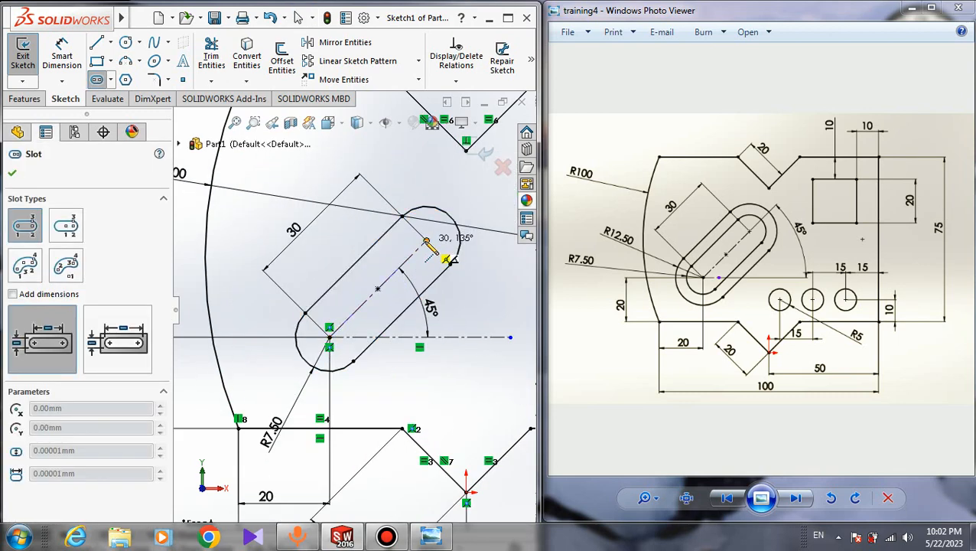
{"action": "left_click", "coordinate": [426, 242]}
{"action": "left_click", "coordinate": [443, 310]}
{"action": "key", "text": "Escape"}
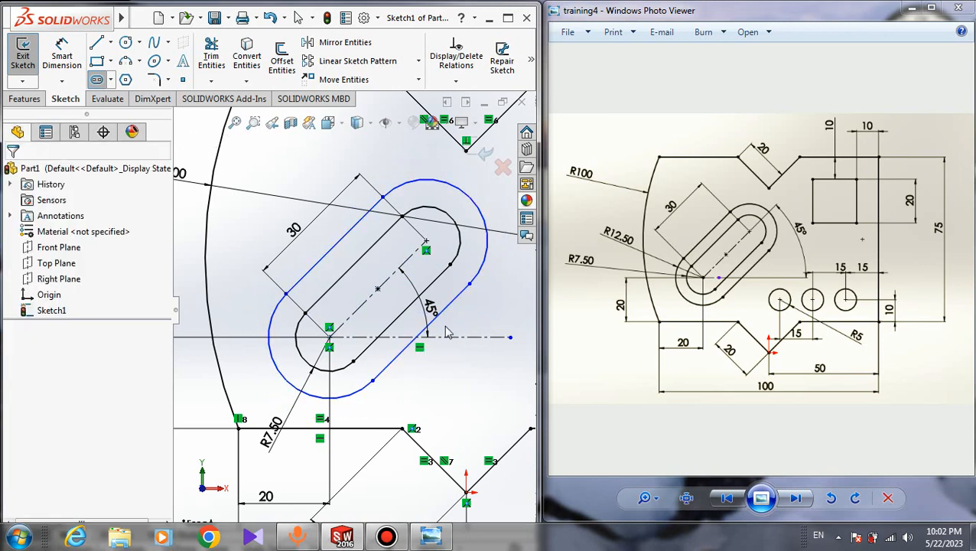
{"action": "left_click", "coordinate": [473, 289]}
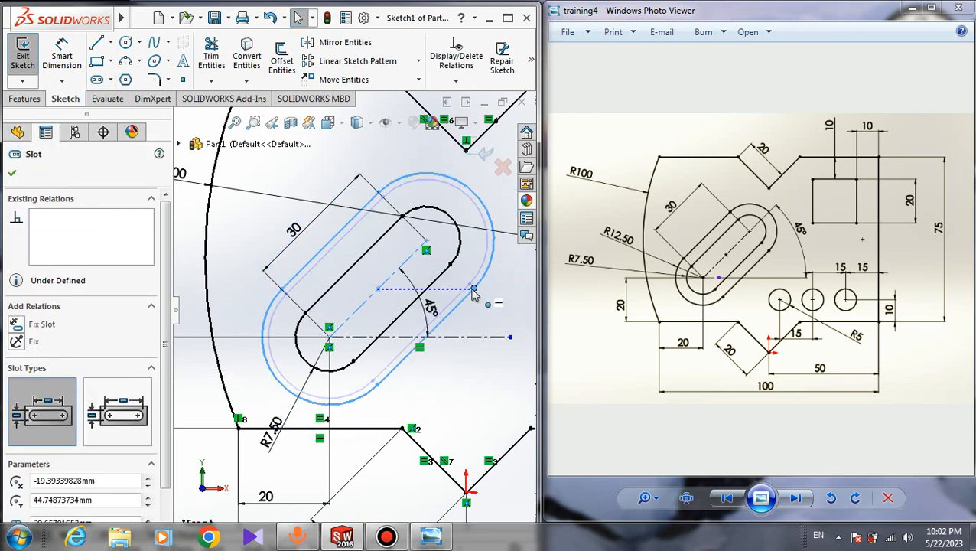
{"action": "key", "text": "Escape"}
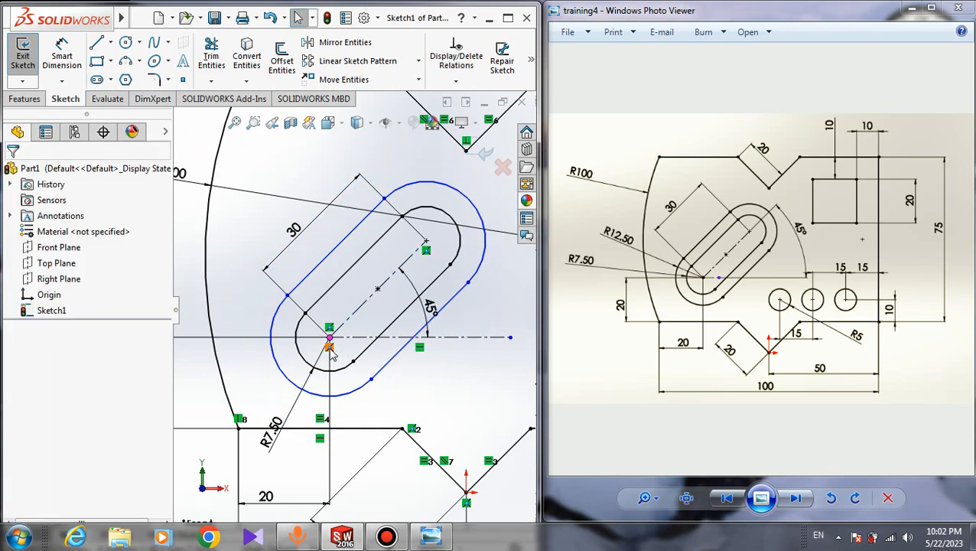
{"action": "left_click", "coordinate": [111, 79]}
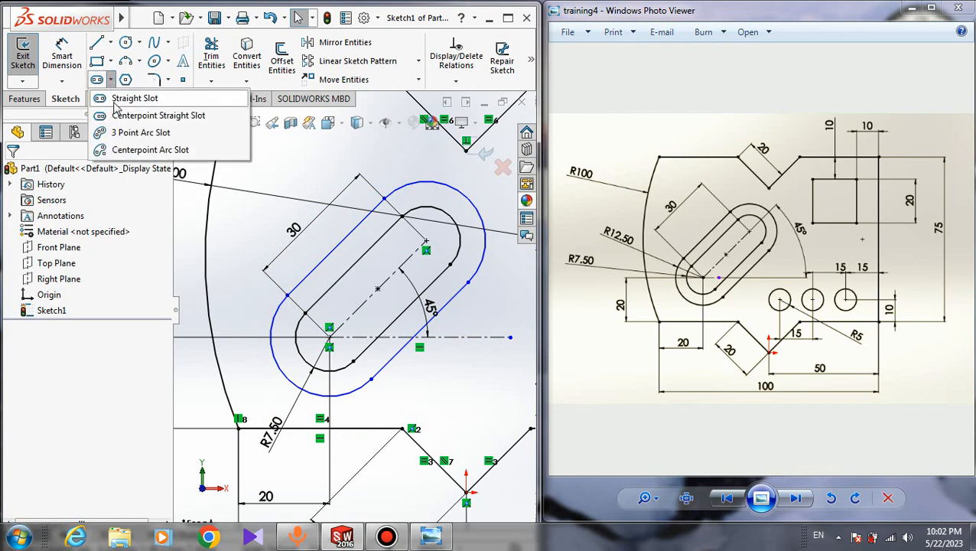
{"action": "left_click", "coordinate": [152, 98]}
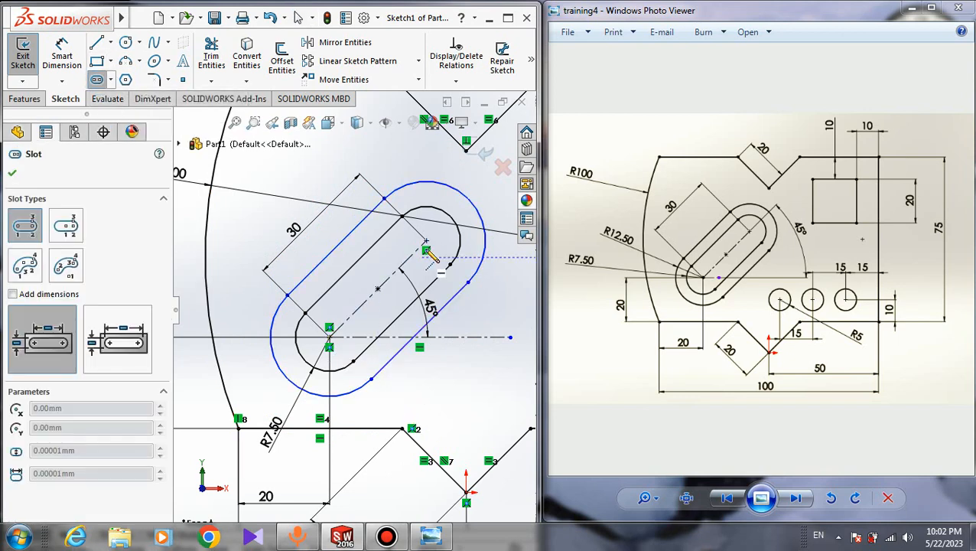
{"action": "left_click", "coordinate": [328, 337]}
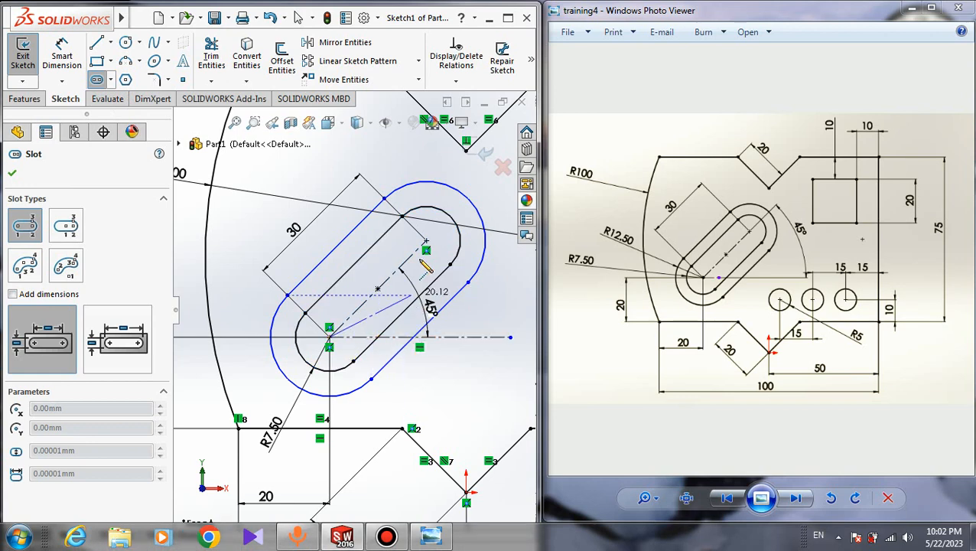
{"action": "left_click", "coordinate": [426, 244]}
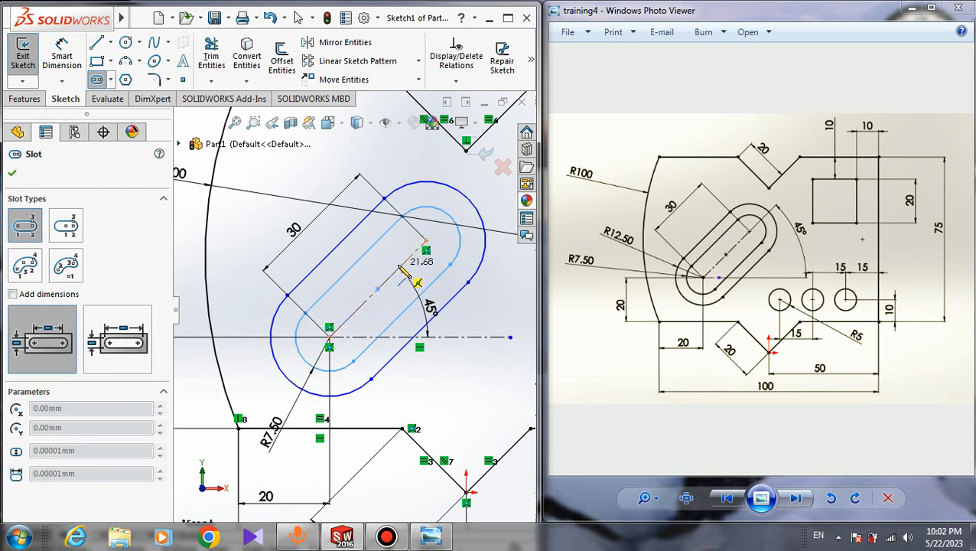
{"action": "left_click", "coordinate": [413, 276]}
{"action": "key", "text": "Escape"}
{"action": "left_click", "coordinate": [285, 293]}
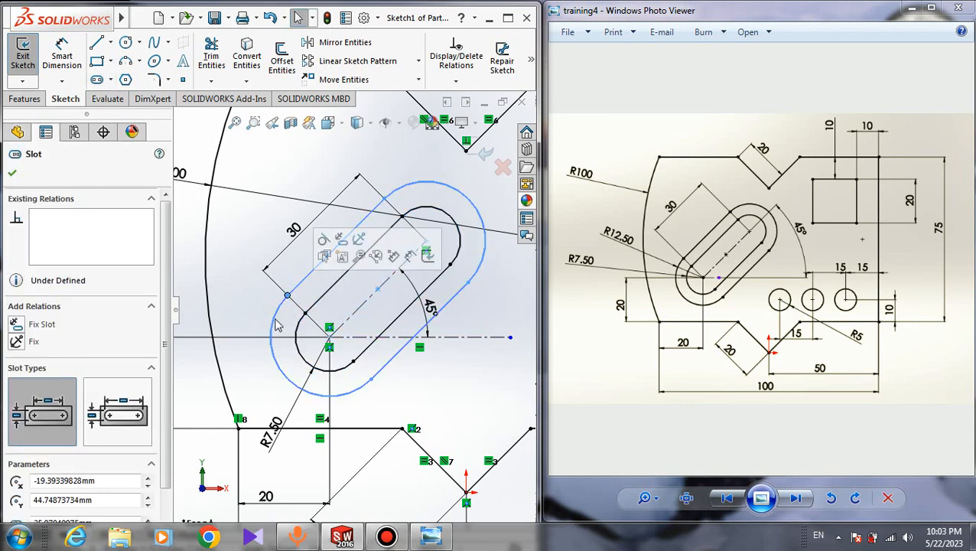
{"action": "key", "text": "Escape"}
Dimension the outer slot's lower end arc with a 12.5 mm radius
{"action": "left_click", "coordinate": [62, 57]}
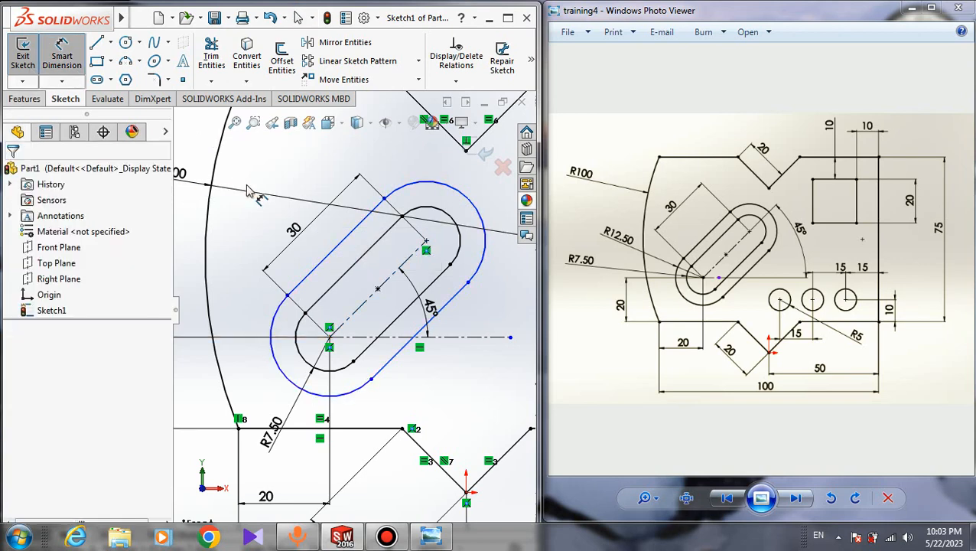
{"action": "left_click", "coordinate": [273, 318]}
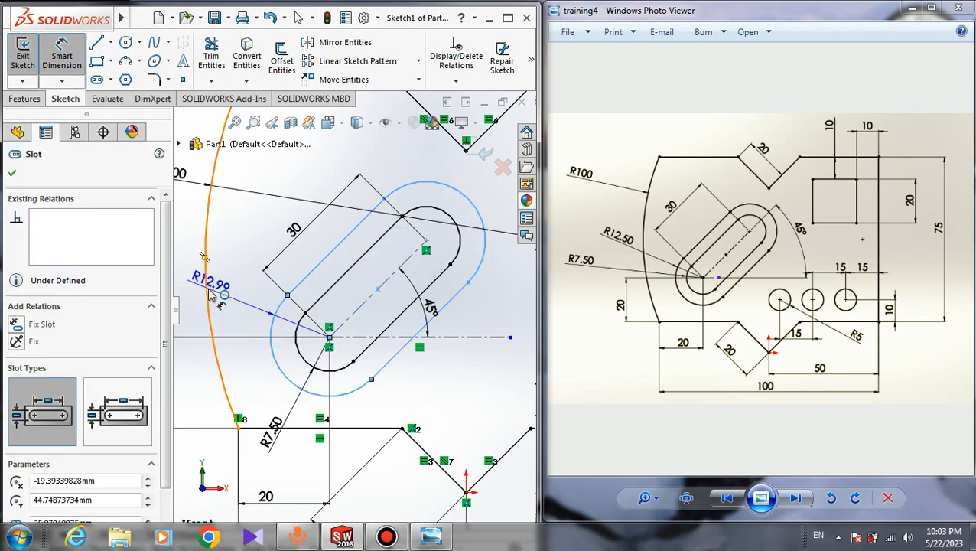
{"action": "left_click", "coordinate": [209, 294]}
{"action": "left_click", "coordinate": [211, 297]}
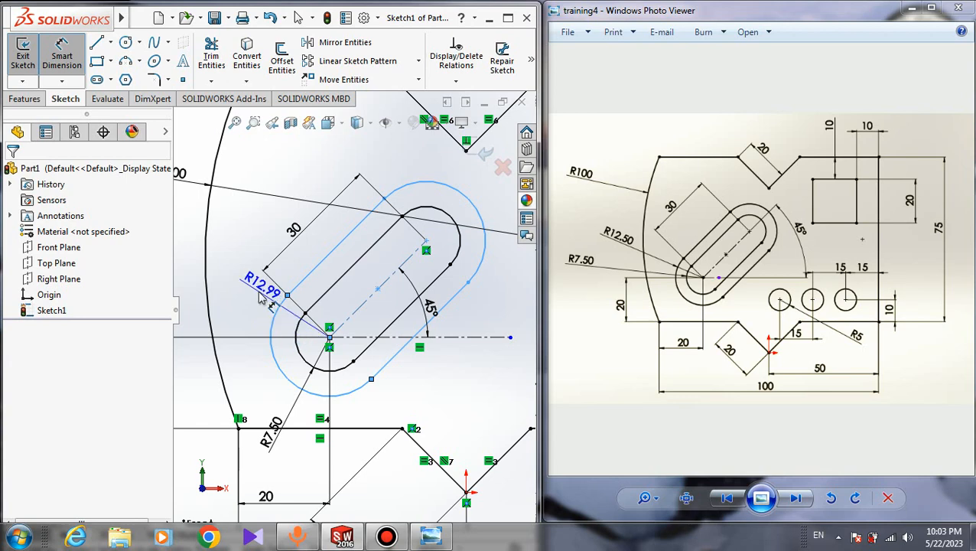
{"action": "left_click", "coordinate": [245, 293]}
{"action": "type", "text": "12.5"}
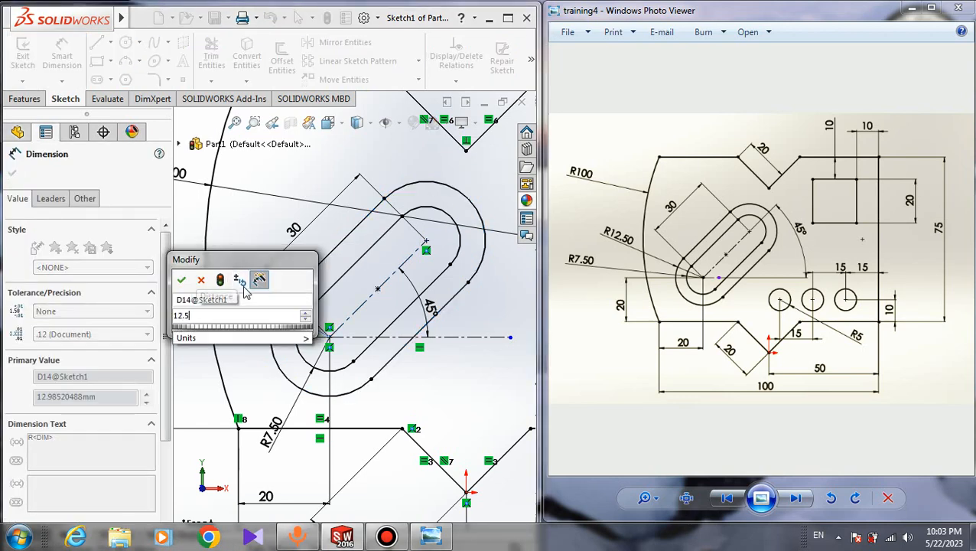
{"action": "key", "text": "Return"}
{"action": "key", "text": "Escape"}
Sketch a circle about 9.4 mm in diameter below the square, near the outline's lower-right corner
{"action": "scroll", "coordinate": [453, 370], "scroll_direction": "up", "scroll_amount": 4}
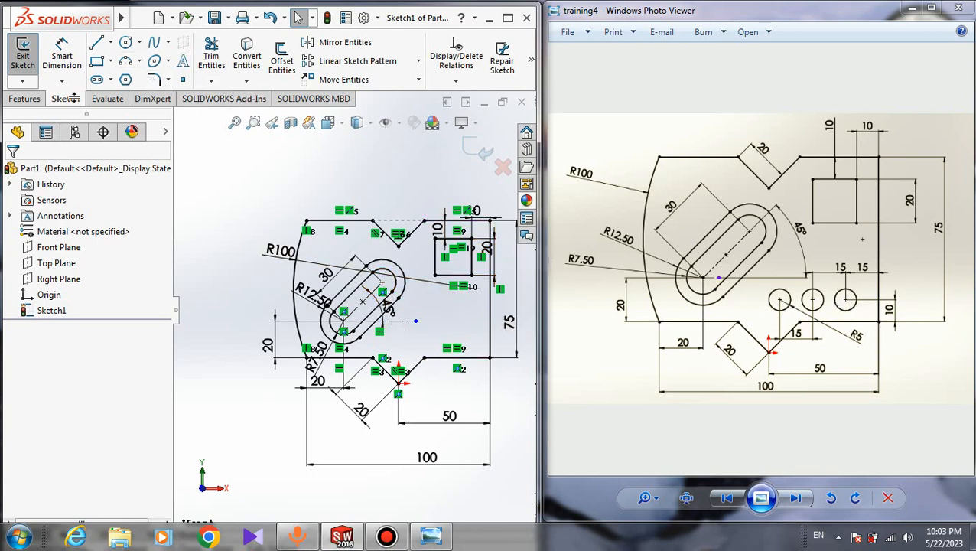
{"action": "left_click", "coordinate": [125, 43]}
{"action": "scroll", "coordinate": [469, 337], "scroll_direction": "down", "scroll_amount": 3}
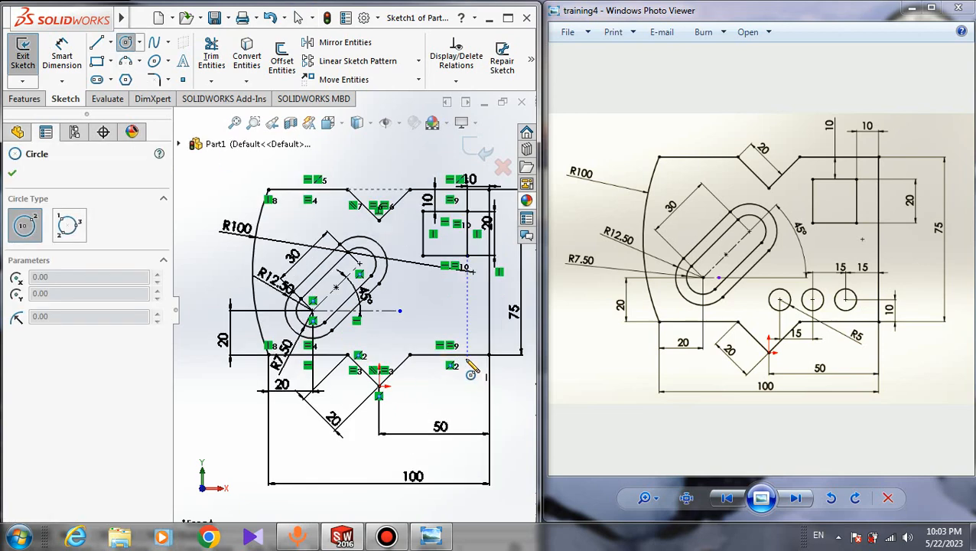
{"action": "left_click_drag", "start_coordinate": [461, 321], "coordinate": [474, 322]}
{"action": "key", "text": "Escape"}
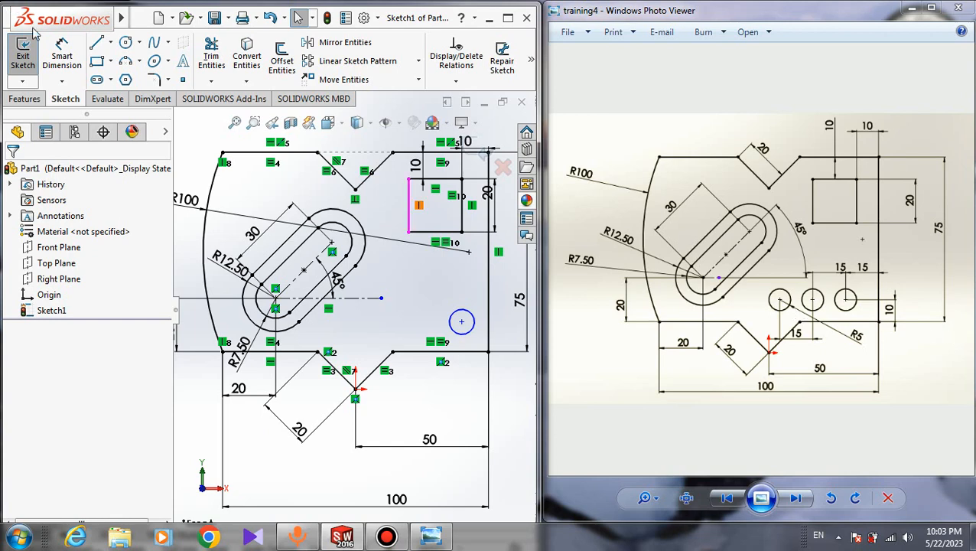
Dimension the circle's diameter as 10 mm, matching the R5 holes in the reference drawing
{"action": "left_click", "coordinate": [61, 55]}
{"action": "left_click", "coordinate": [470, 313]}
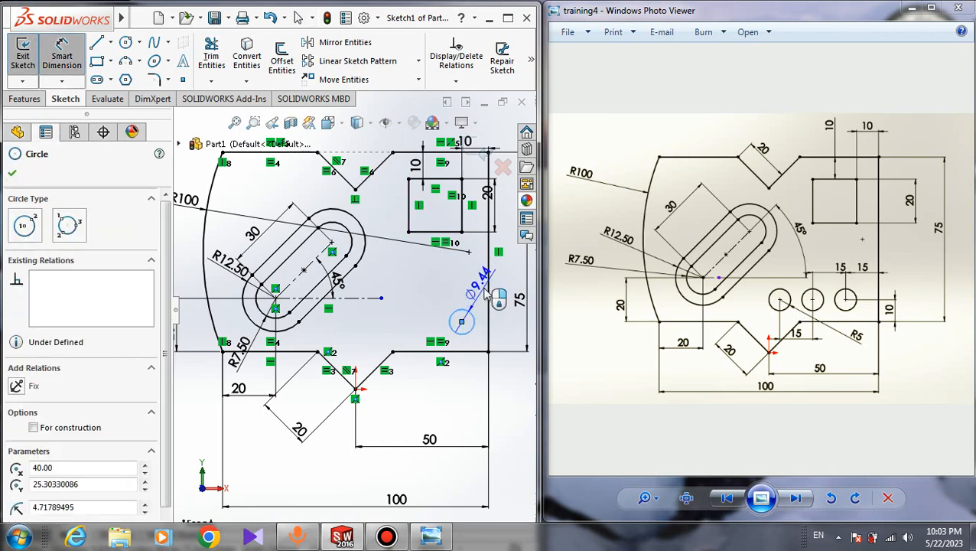
{"action": "left_click", "coordinate": [486, 291]}
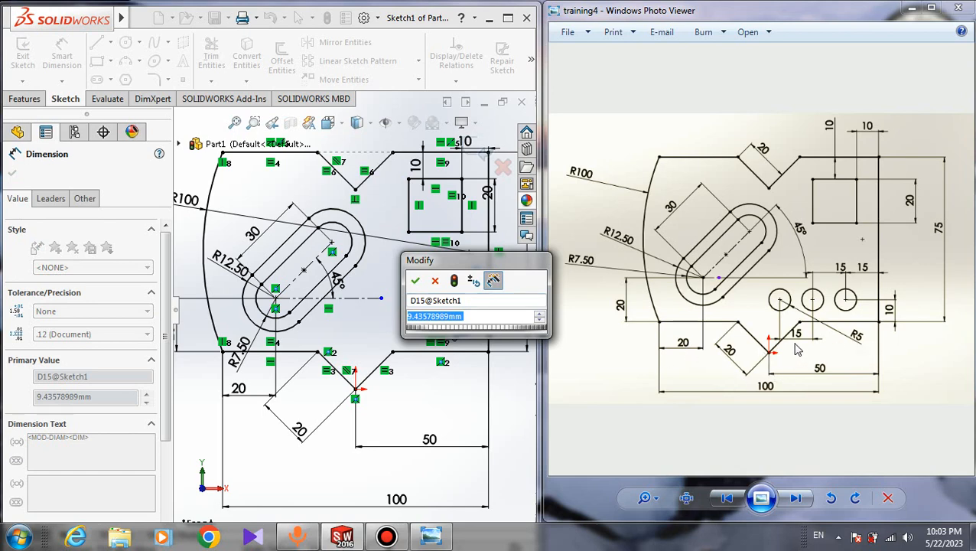
{"action": "type", "text": "10"}
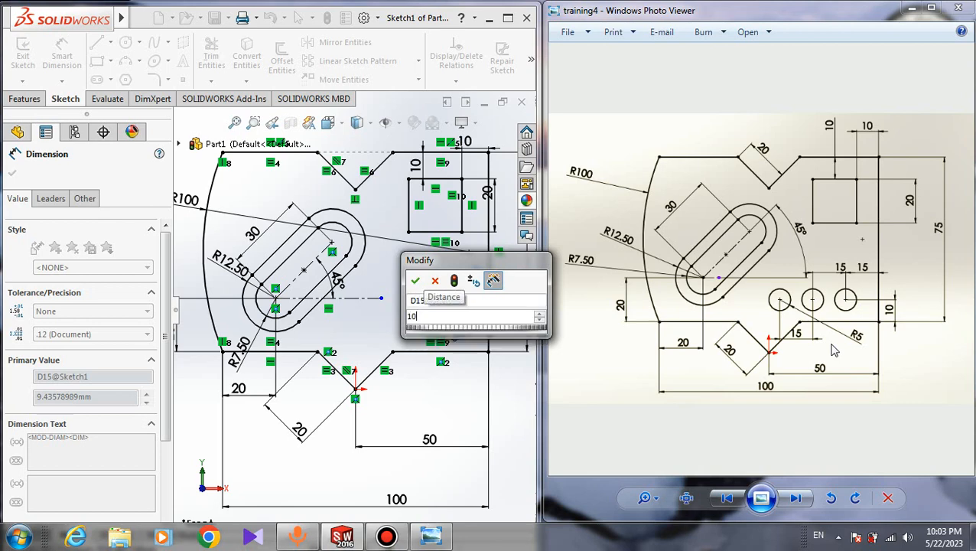
{"action": "key", "text": "Return"}
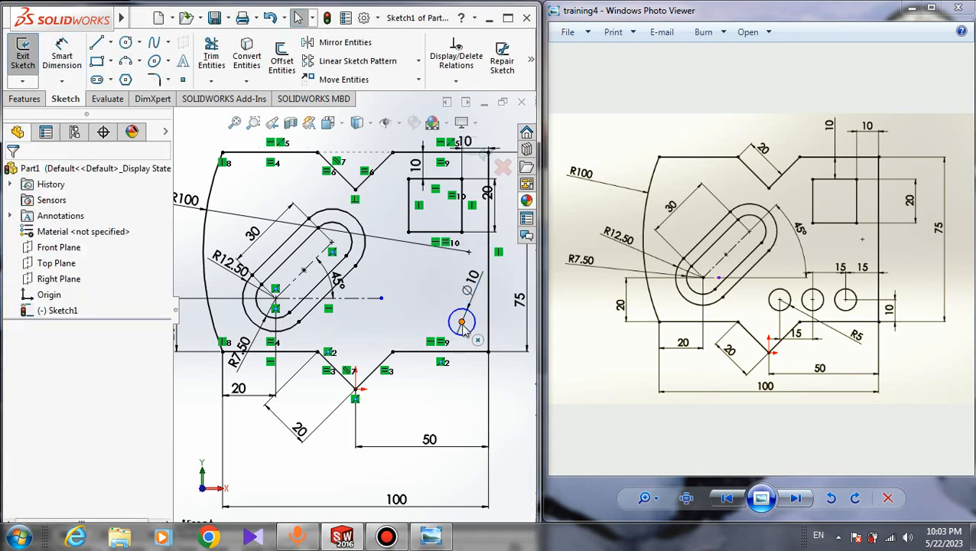
Nudge the circle upward and dimension its center 15 mm horizontally from the outline's right vertical edge
{"action": "mouse_move", "coordinate": [462, 323]}
{"action": "left_mouse_down"}
{"action": "mouse_move", "coordinate": [429, 300]}
{"action": "mouse_move", "coordinate": [463, 294]}
{"action": "mouse_move", "coordinate": [440, 302]}
{"action": "mouse_move", "coordinate": [446, 287]}
{"action": "mouse_move", "coordinate": [461, 312]}
{"action": "left_mouse_up"}
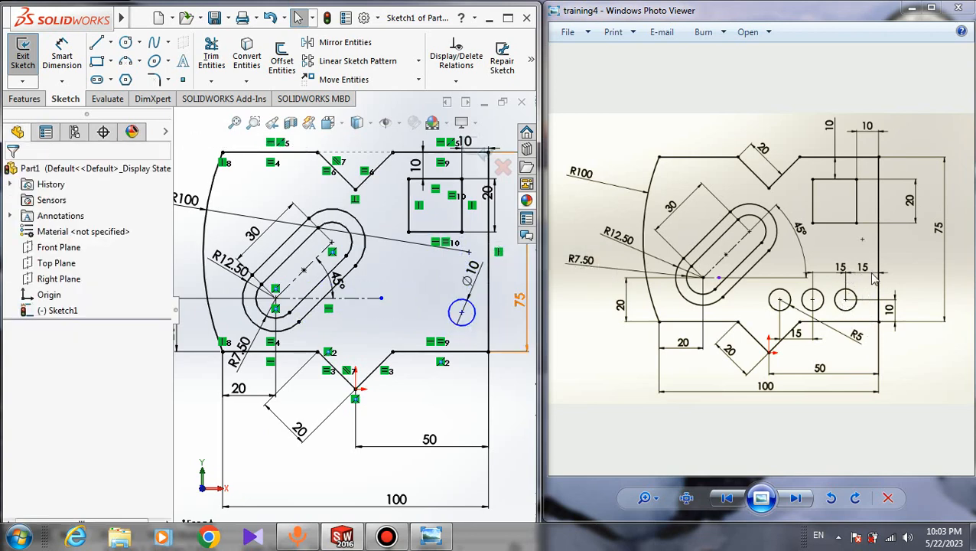
{"action": "left_click", "coordinate": [68, 59]}
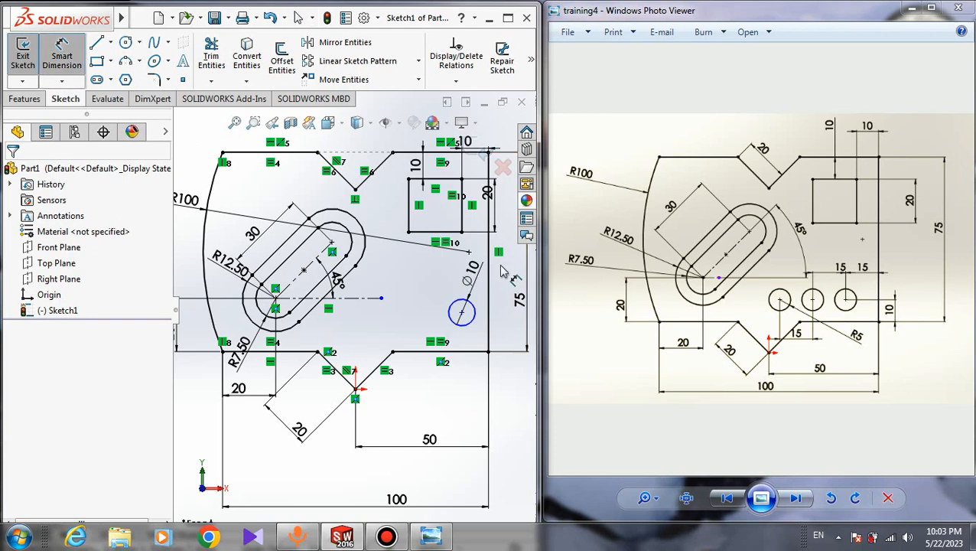
{"action": "left_click", "coordinate": [461, 312]}
{"action": "left_click", "coordinate": [488, 310]}
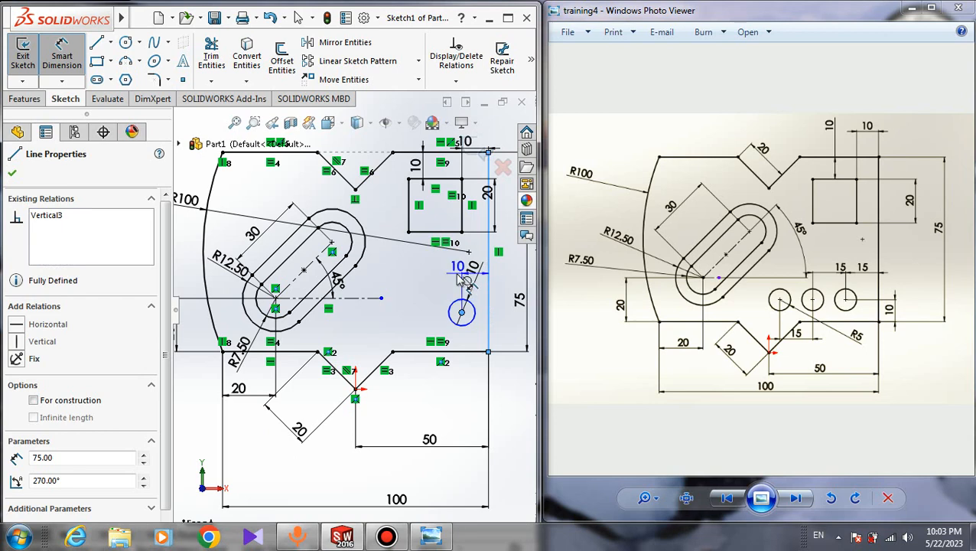
{"action": "left_click", "coordinate": [450, 282]}
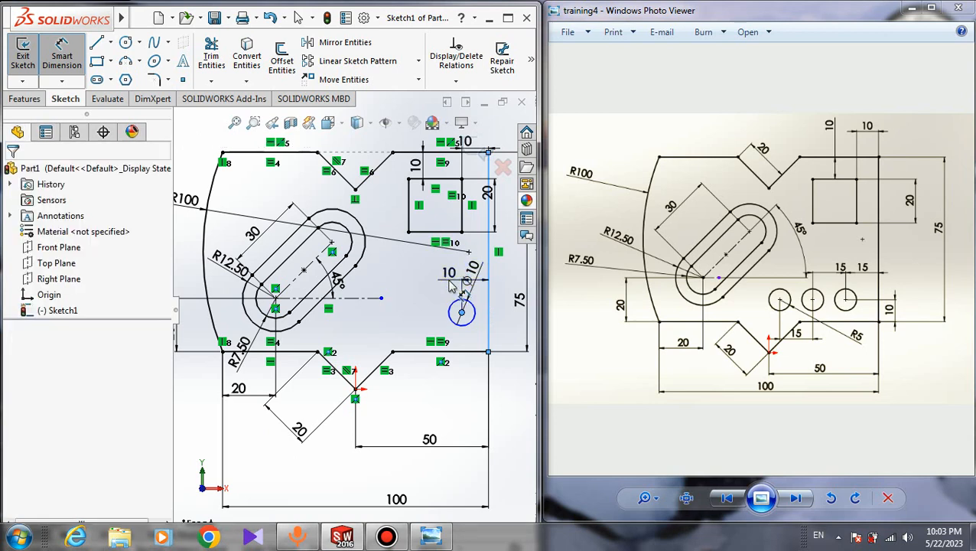
{"action": "type", "text": "15"}
{"action": "key", "text": "Return"}
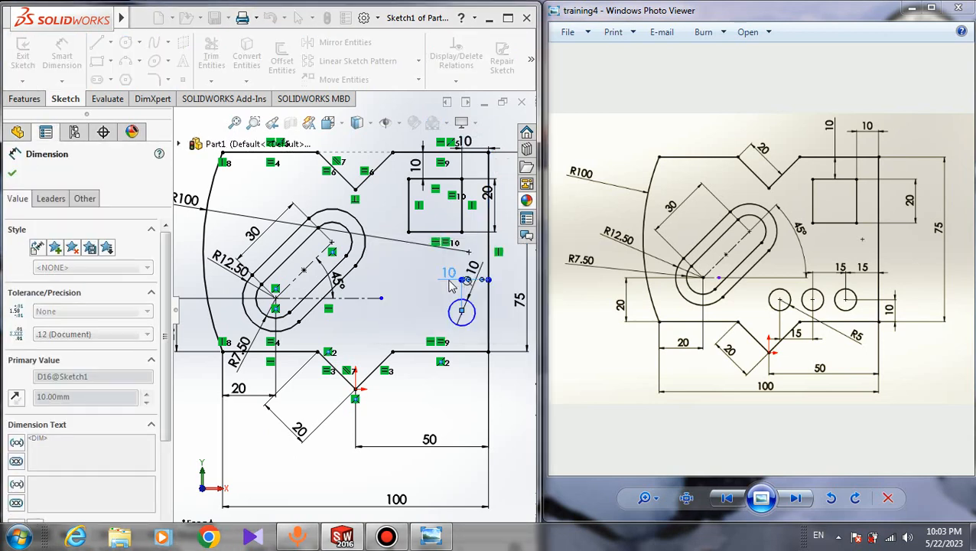
{"action": "key", "text": "Escape"}
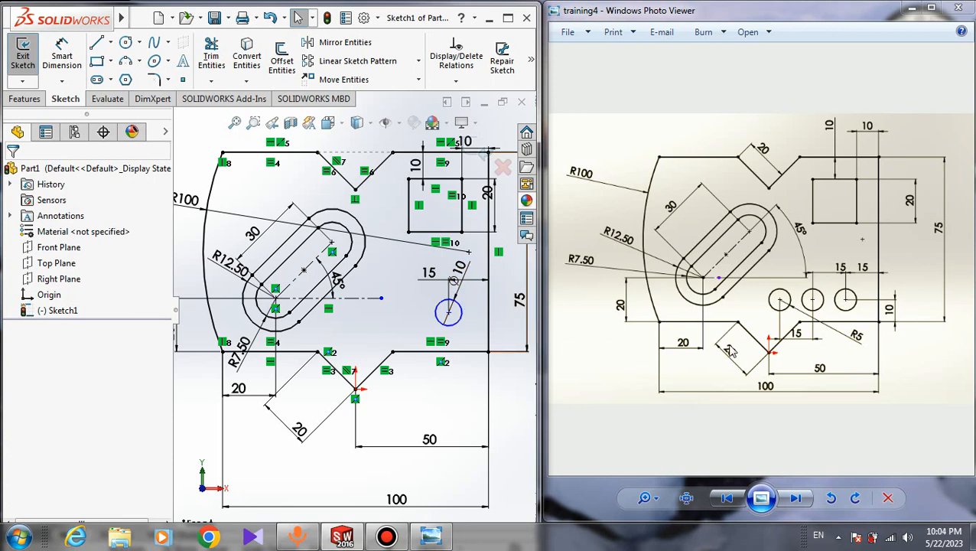
Shift the circle's center up to a Y position of about 37.6 mm to test its remaining vertical freedom
{"action": "left_click", "coordinate": [449, 312]}
{"action": "left_click_drag", "start_coordinate": [448, 311], "coordinate": [447, 310]}
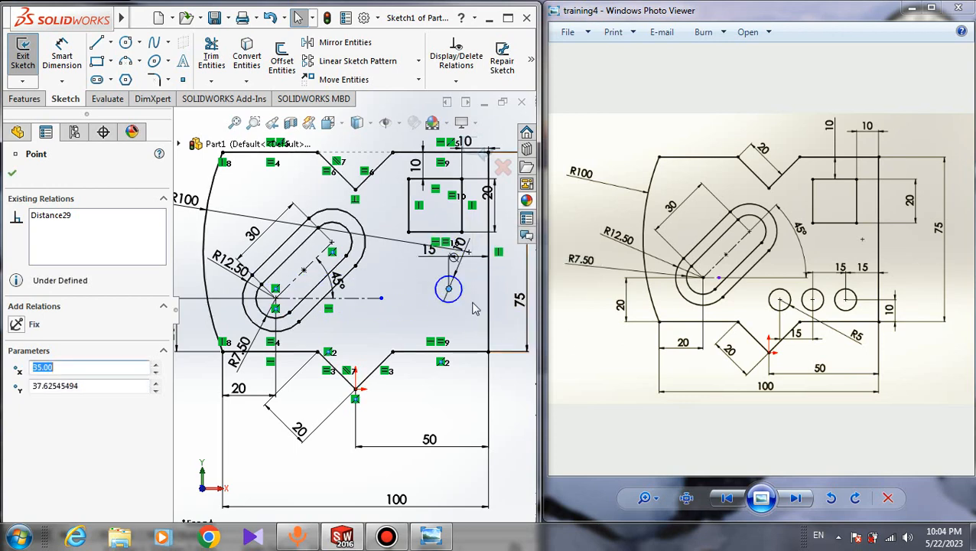
{"action": "left_click", "coordinate": [459, 314]}
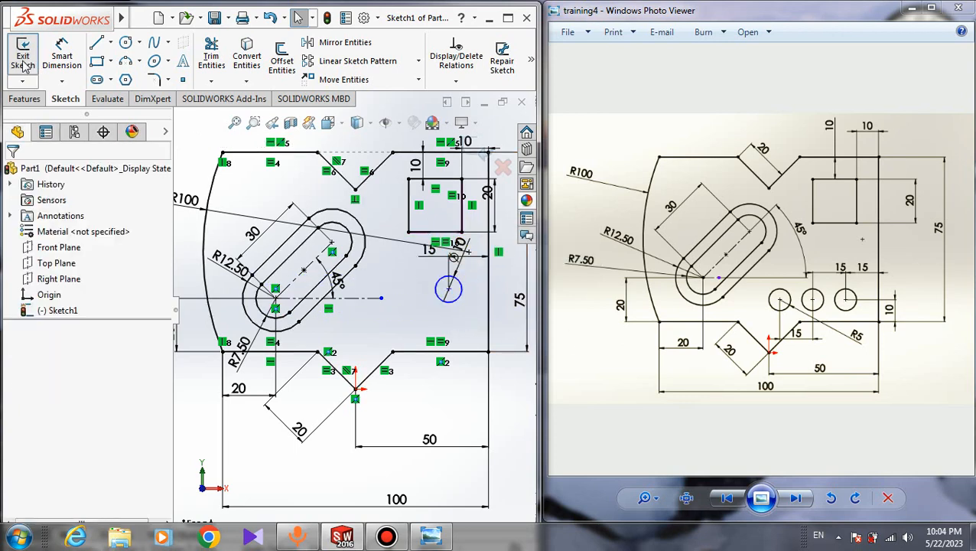
Dimension the vertical distance between the circle's center and the outline's lower-right horizontal edge as 10 mm
{"action": "left_click", "coordinate": [75, 61]}
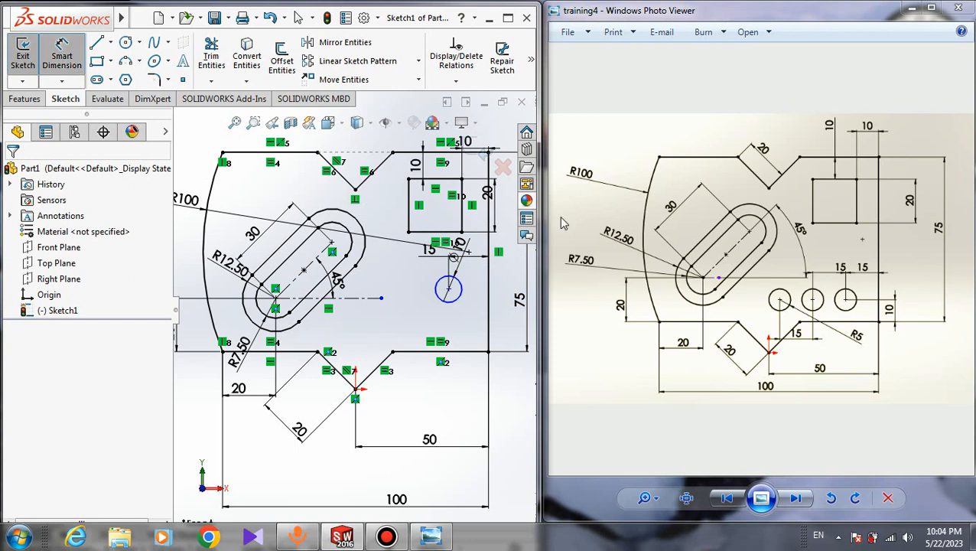
{"action": "left_click", "coordinate": [448, 288]}
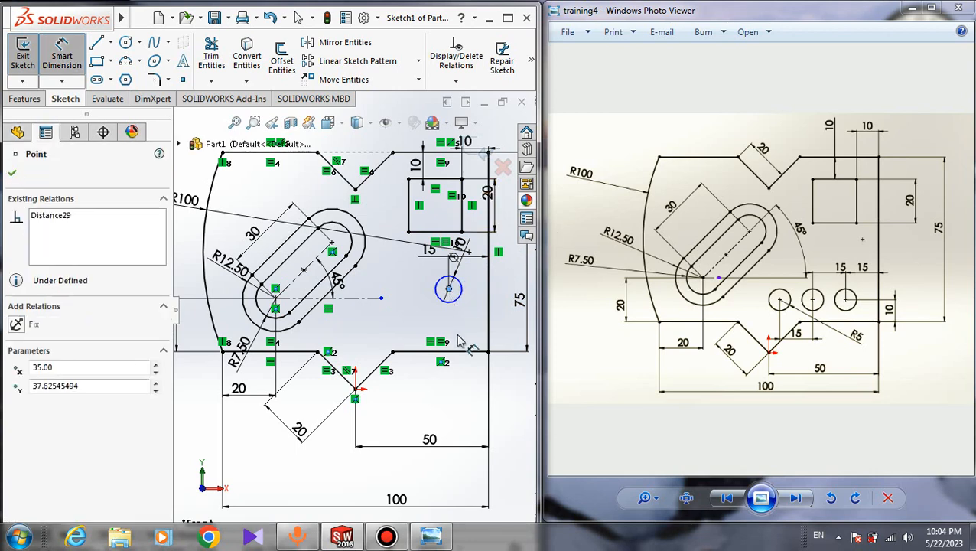
{"action": "left_click", "coordinate": [471, 353]}
{"action": "left_click", "coordinate": [509, 337]}
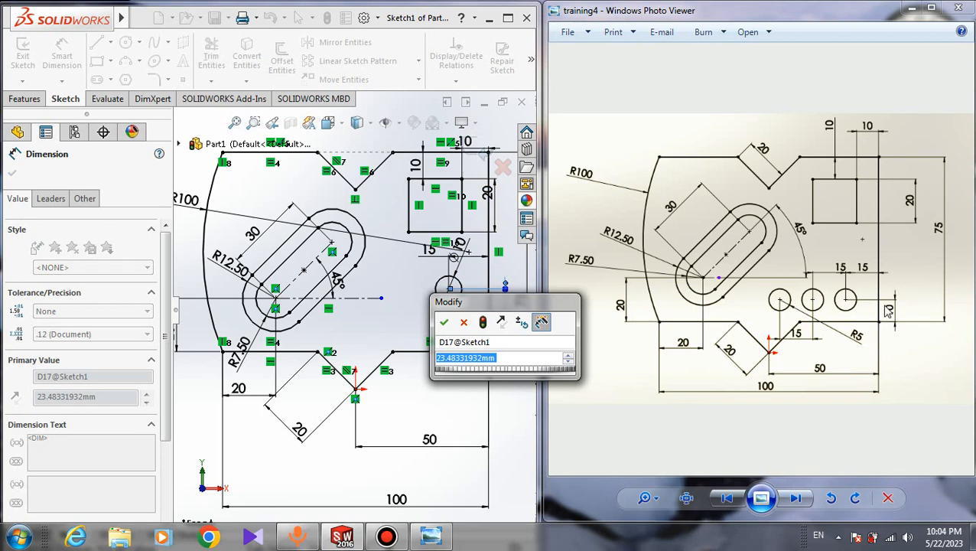
{"action": "type", "text": "10"}
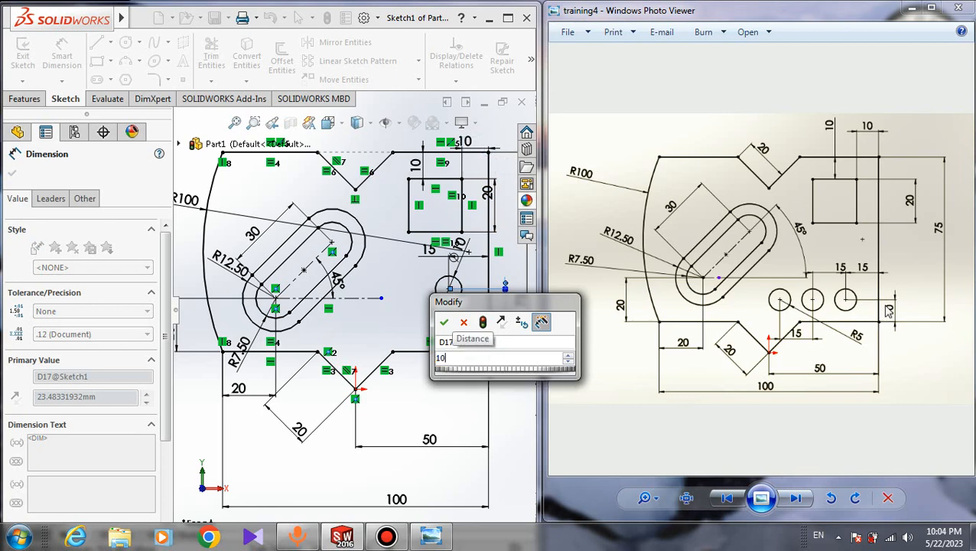
{"action": "key", "text": "Return"}
{"action": "key", "text": "Escape"}
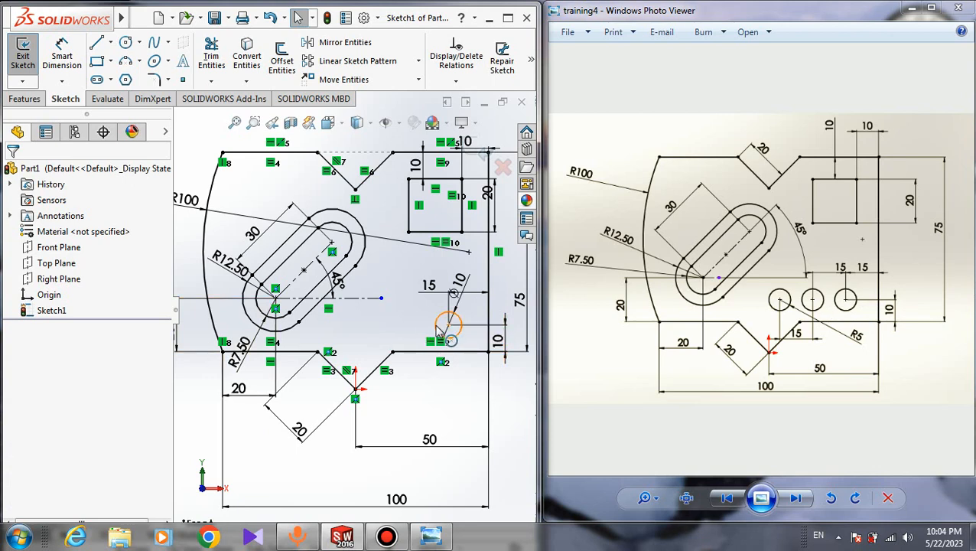
Start a linear sketch pattern along the X-axis, clearing the mistakenly picked outline line and choosing the 10 mm circle as the entity to pattern
{"action": "left_click", "coordinate": [388, 68]}
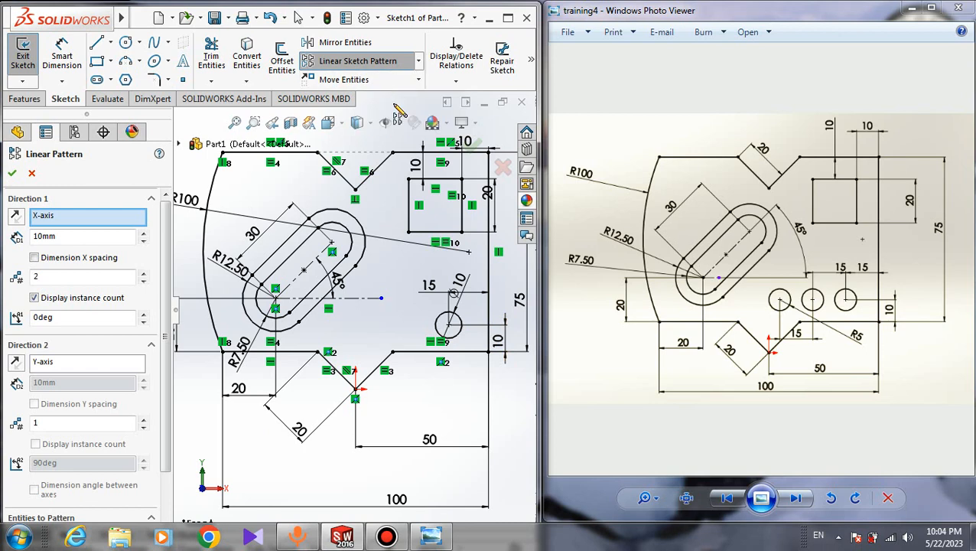
{"action": "left_click", "coordinate": [81, 217]}
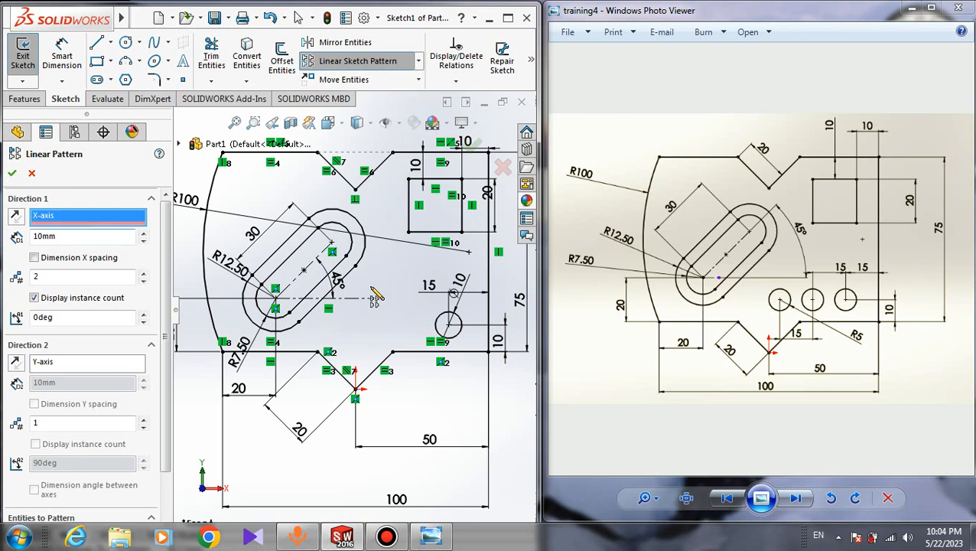
{"action": "left_click", "coordinate": [411, 351]}
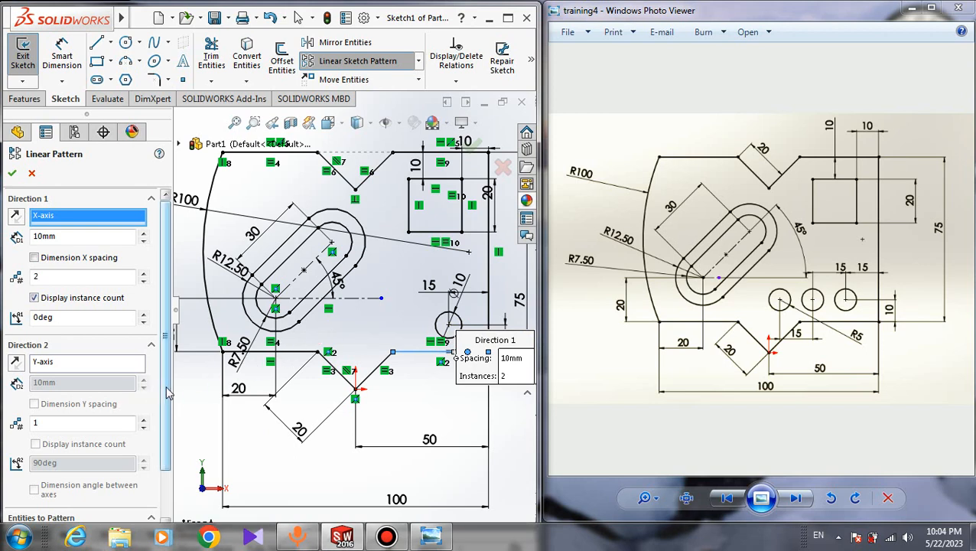
{"action": "scroll", "coordinate": [160, 386], "scroll_direction": "down", "scroll_amount": 3}
{"action": "left_click", "coordinate": [115, 477]}
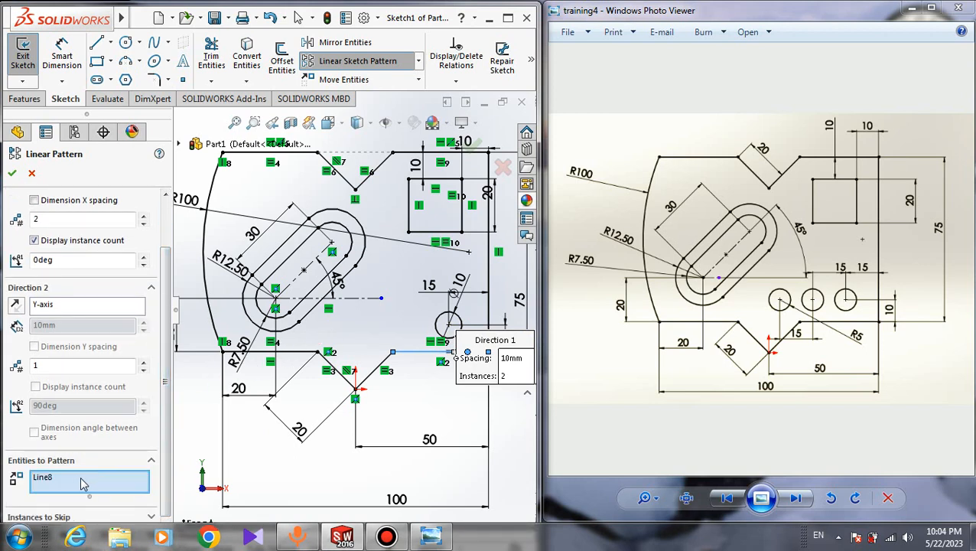
{"action": "right_click", "coordinate": [84, 478]}
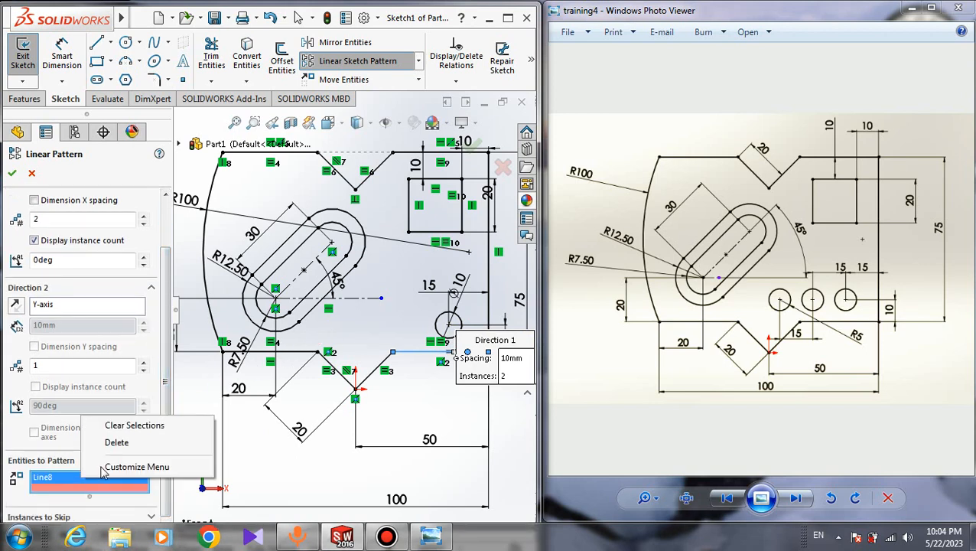
{"action": "left_click", "coordinate": [123, 430]}
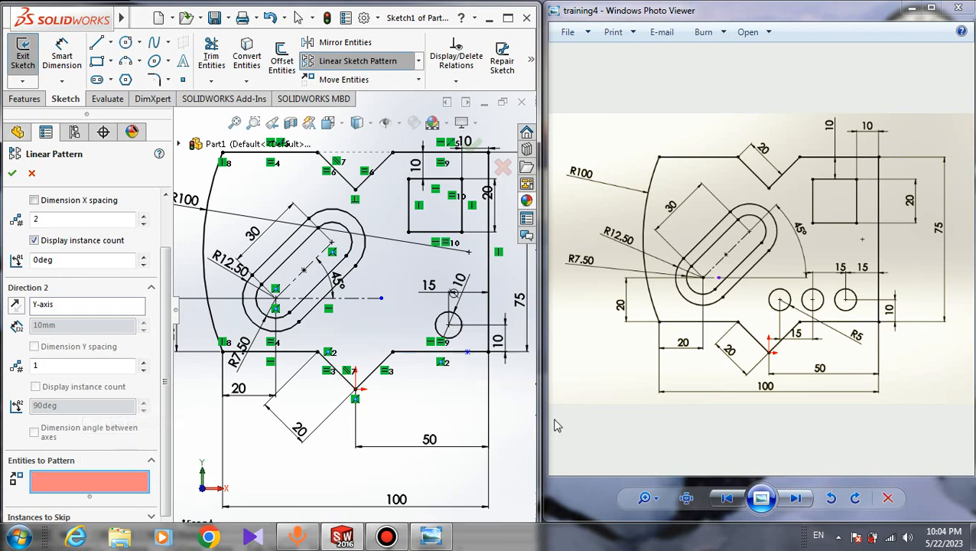
{"action": "left_click", "coordinate": [461, 324]}
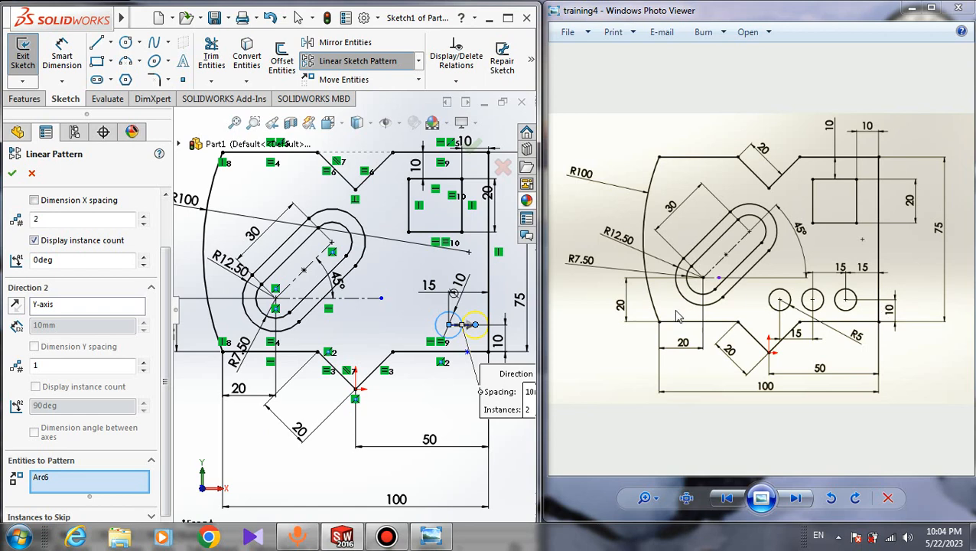
Reverse the pattern direction toward the slots and create 3 circle instances spaced 15 mm apart
{"action": "scroll", "coordinate": [153, 321], "scroll_direction": "up", "scroll_amount": 2}
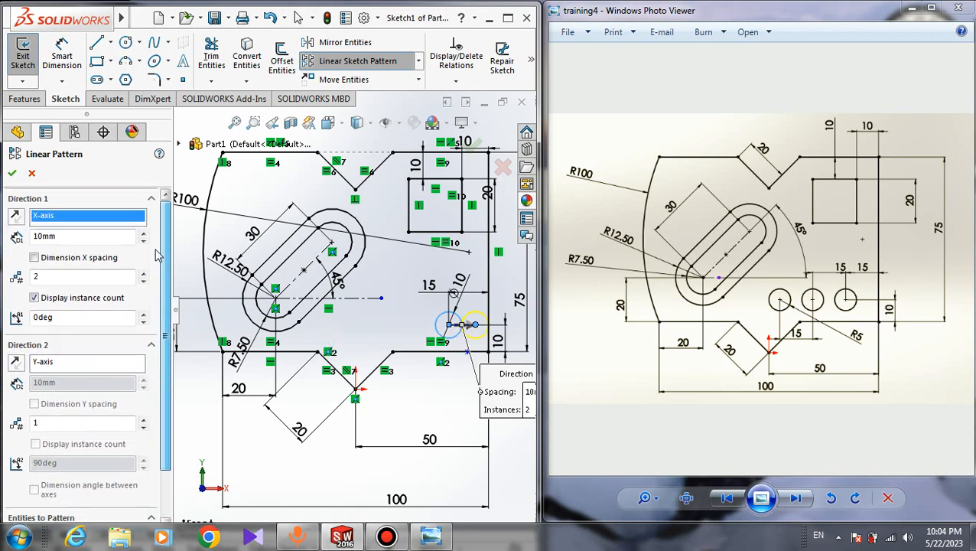
{"action": "left_click", "coordinate": [15, 218]}
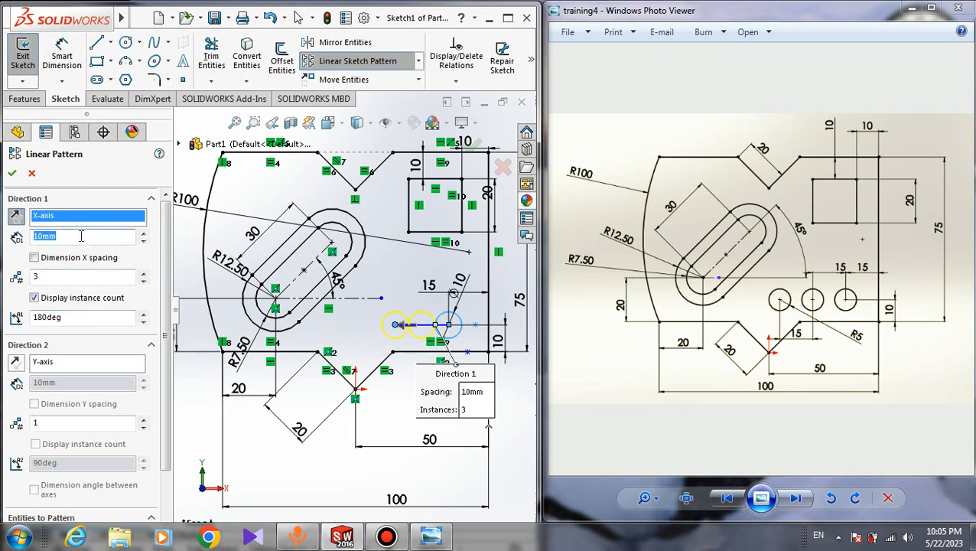
{"action": "key", "text": "Return"}
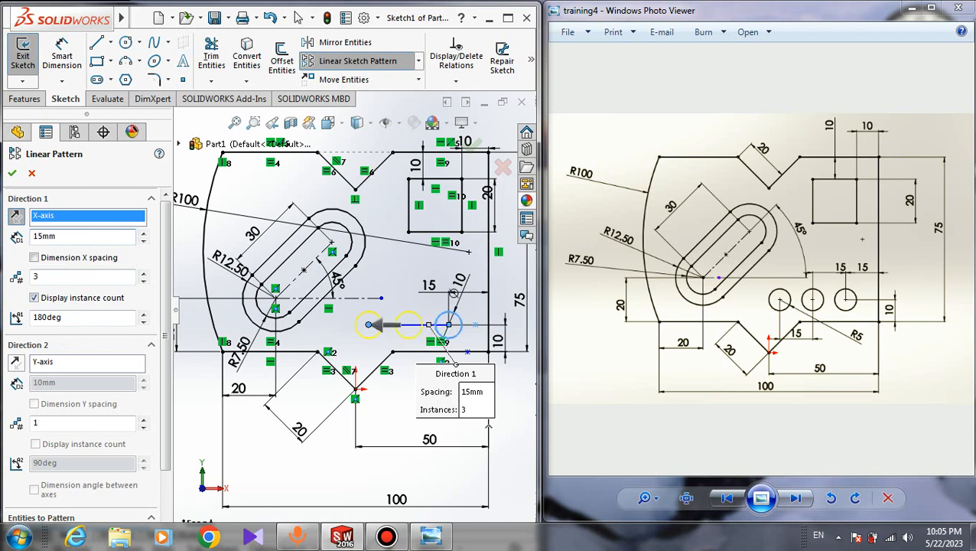
{"action": "left_click", "coordinate": [12, 174]}
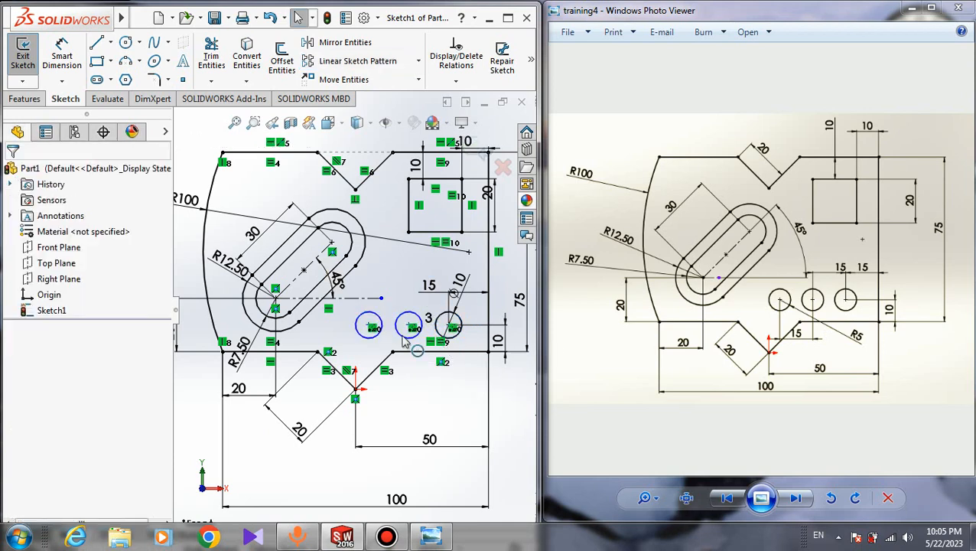
Move the middle patterned circle's center to about X 9.7, Y 20.1 to test the pattern's remaining freedom
{"action": "mouse_move", "coordinate": [411, 327]}
{"action": "left_mouse_down"}
{"action": "mouse_move", "coordinate": [360, 330]}
{"action": "mouse_move", "coordinate": [391, 327]}
{"action": "mouse_move", "coordinate": [396, 351]}
{"action": "mouse_move", "coordinate": [382, 336]}
{"action": "left_mouse_up"}
{"action": "scroll", "coordinate": [337, 381], "scroll_direction": "down", "scroll_amount": 3}
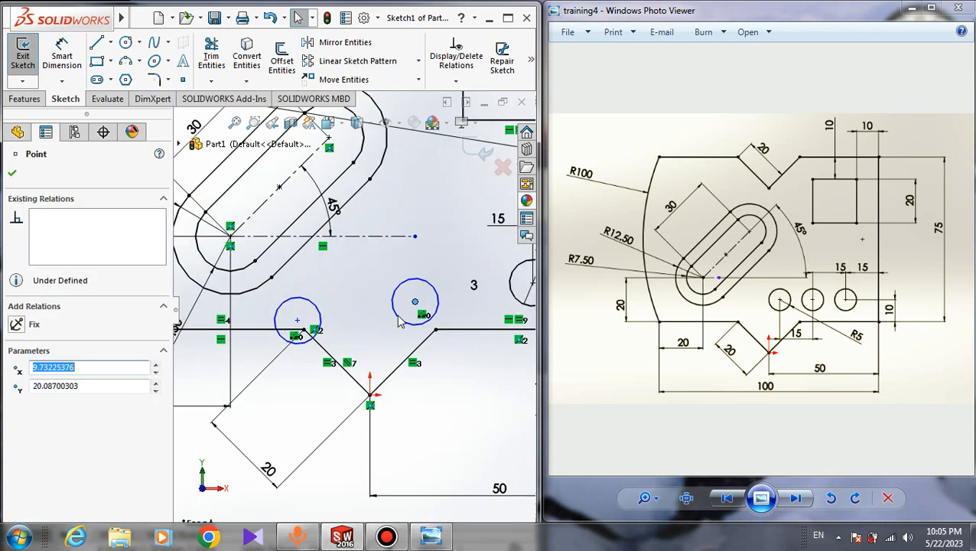
{"action": "key", "text": "Escape"}
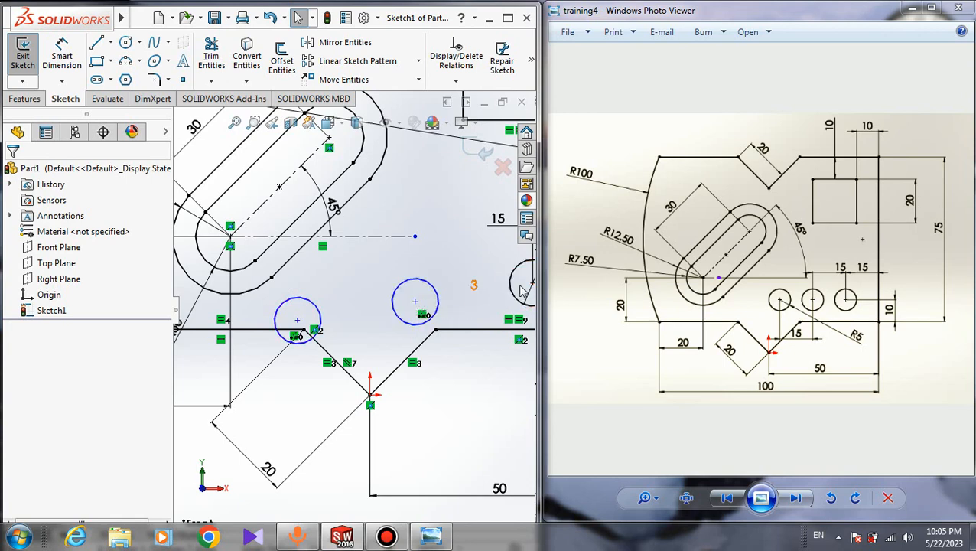
{"action": "scroll", "coordinate": [384, 354], "scroll_direction": "up", "scroll_amount": 2}
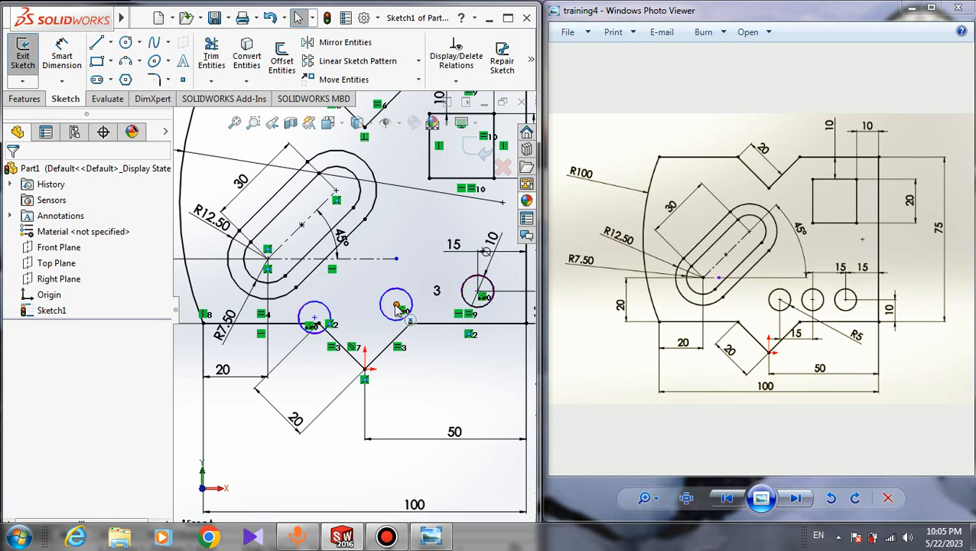
Add a Horizontal relation between the centers of the middle patterned circle and the original circle, and check its remaining movement
{"action": "left_click", "coordinate": [397, 307]}
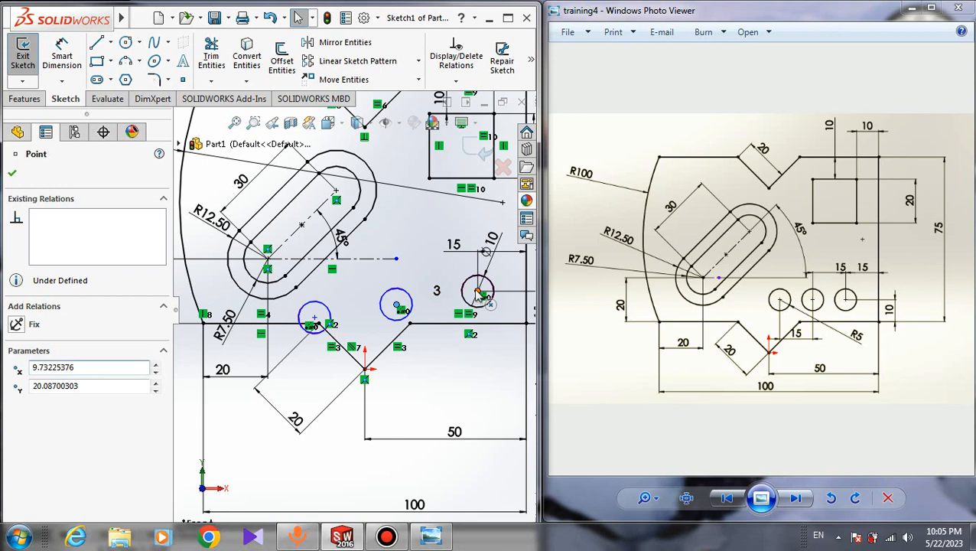
{"action": "left_click", "coordinate": [478, 295], "text": "ctrl"}
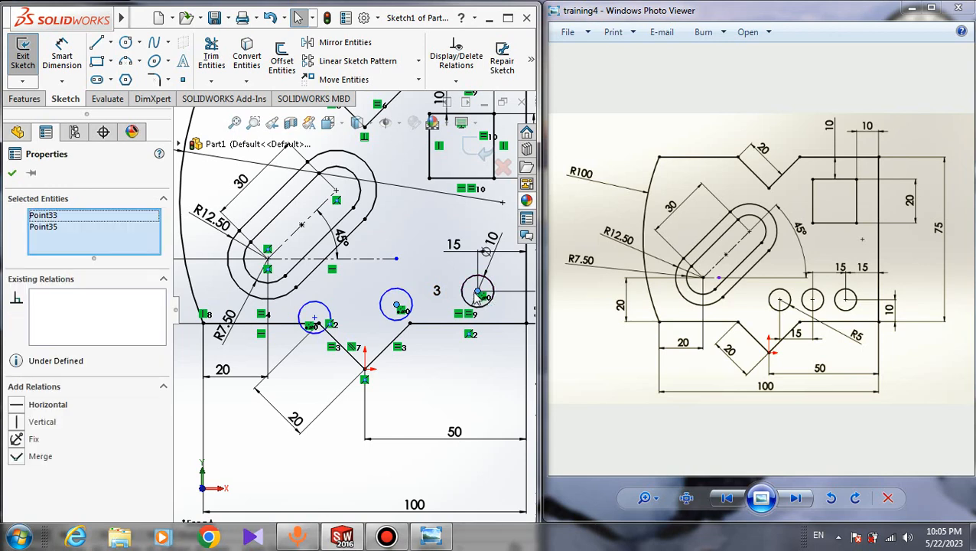
{"action": "left_click", "coordinate": [15, 405]}
{"action": "left_click", "coordinate": [13, 173]}
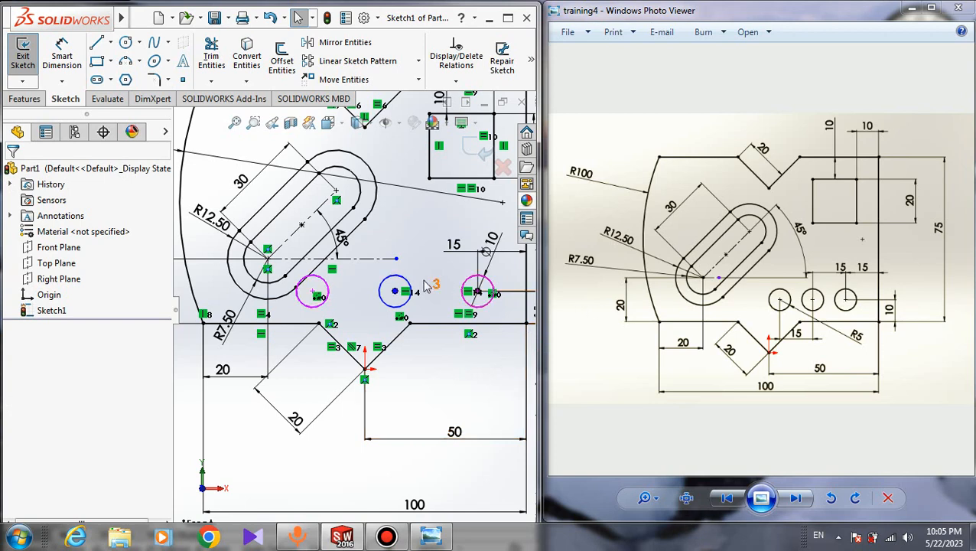
{"action": "mouse_move", "coordinate": [395, 292]}
{"action": "left_mouse_down"}
{"action": "mouse_move", "coordinate": [413, 293]}
{"action": "mouse_move", "coordinate": [396, 291]}
{"action": "left_mouse_up"}
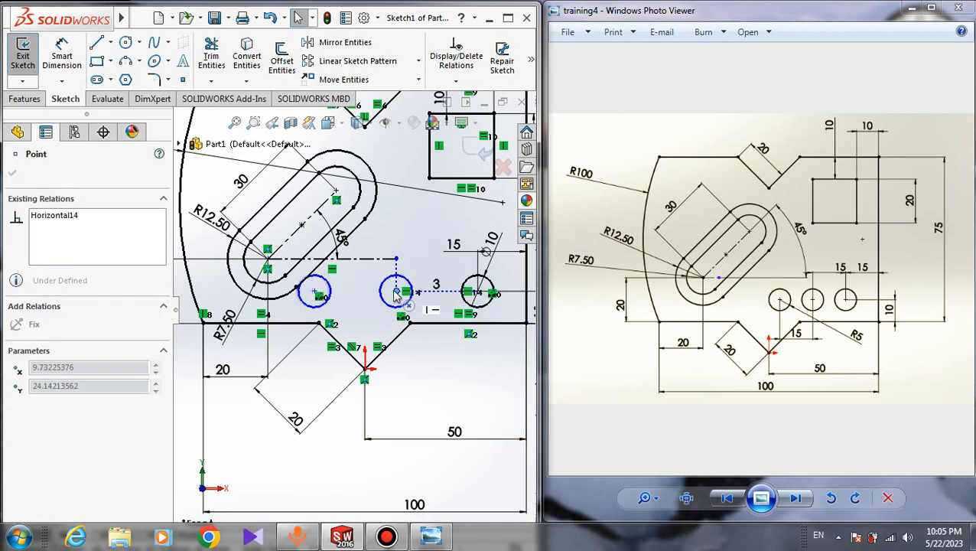
Dimension the horizontal distance between the centers of the original circle and the middle patterned circle as 15 mm
{"action": "left_click", "coordinate": [61, 57]}
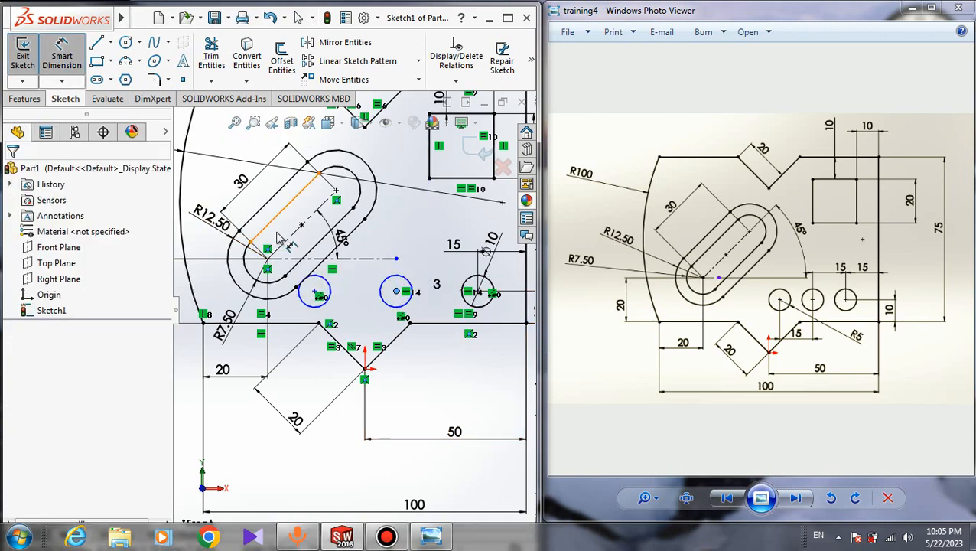
{"action": "left_click", "coordinate": [477, 292]}
{"action": "left_click", "coordinate": [477, 307]}
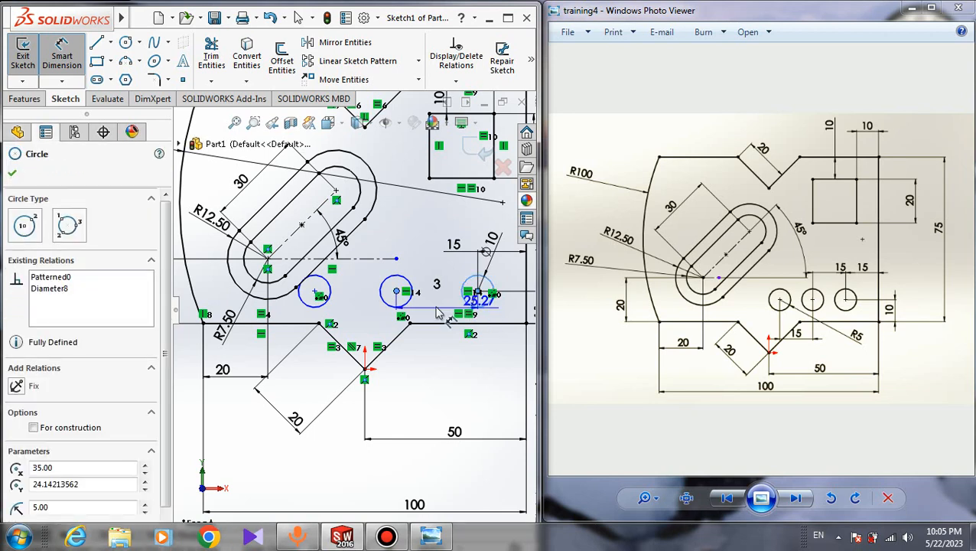
{"action": "left_click", "coordinate": [433, 371]}
{"action": "type", "text": "15"}
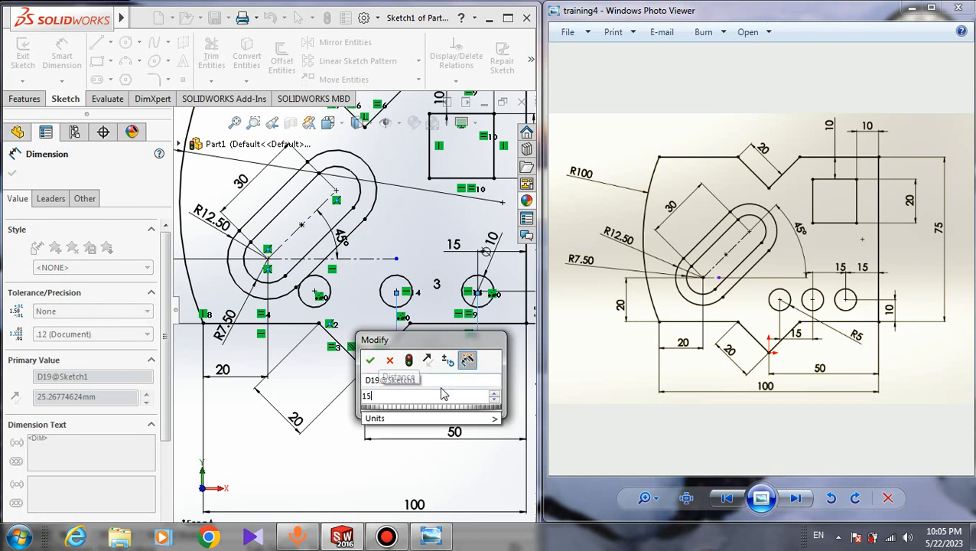
{"action": "key", "text": "Return"}
{"action": "key", "text": "Escape"}
{"action": "key", "text": "Escape"}
{"action": "key", "text": "f"}
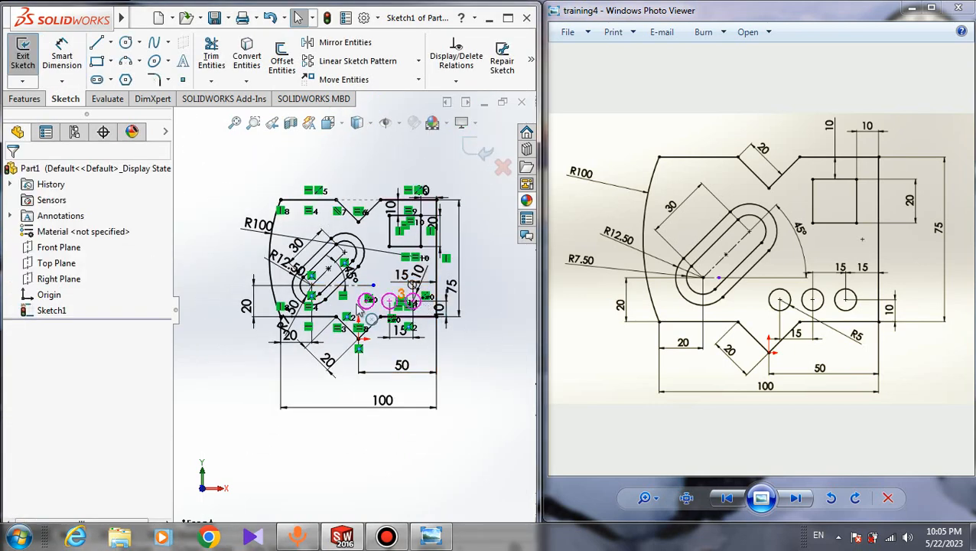
{"action": "scroll", "coordinate": [317, 277], "scroll_direction": "down", "scroll_amount": 2}
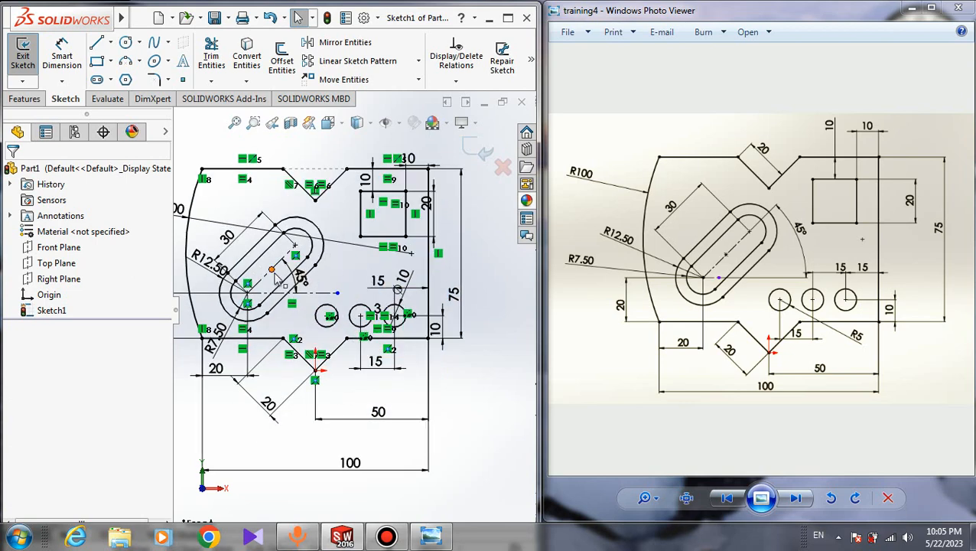
{"action": "scroll", "coordinate": [276, 278], "scroll_direction": "down", "scroll_amount": 2}
{"action": "scroll", "coordinate": [348, 284], "scroll_direction": "up", "scroll_amount": 3}
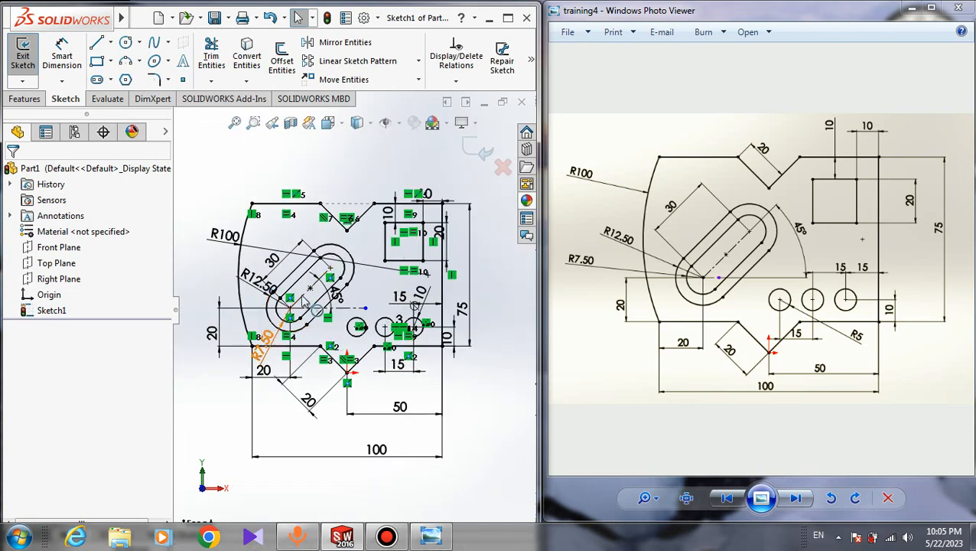